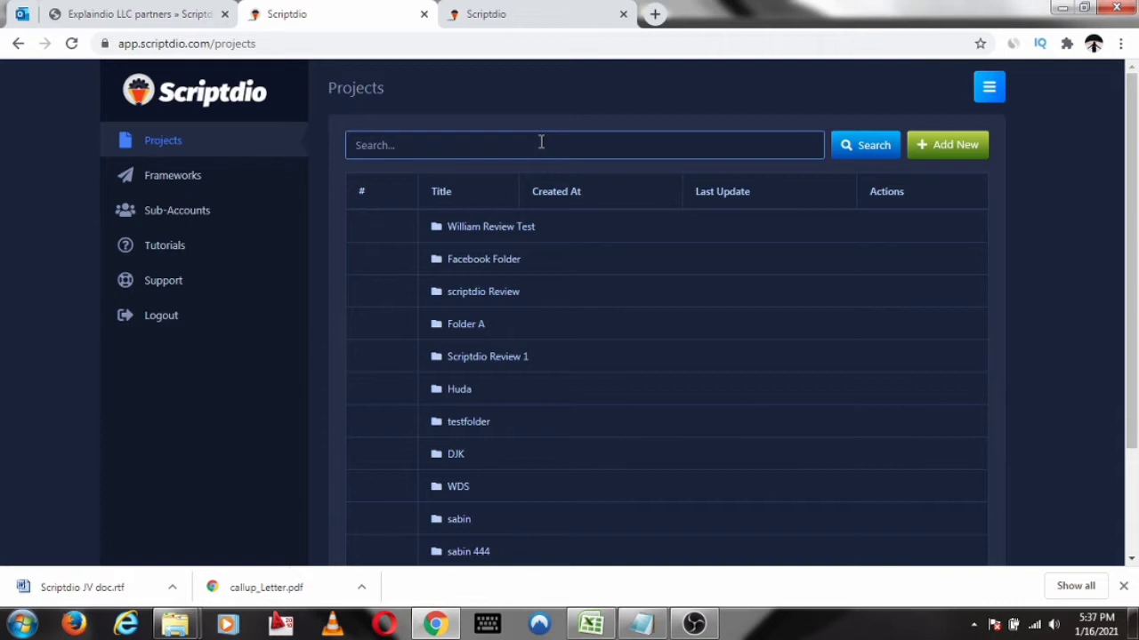
click(454, 118)
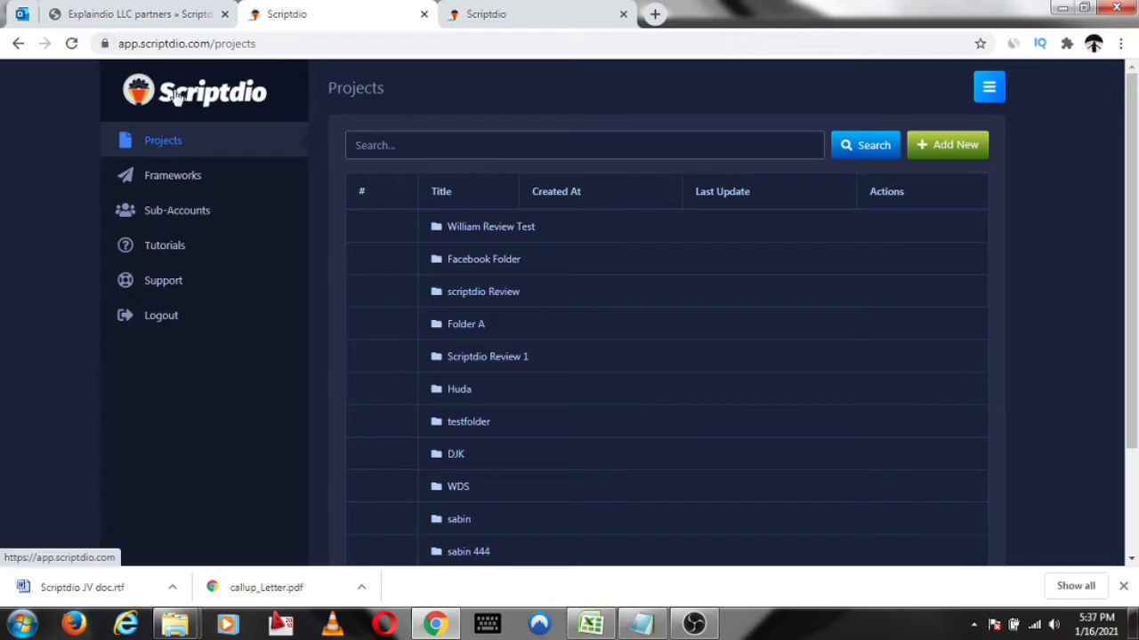
click(239, 183)
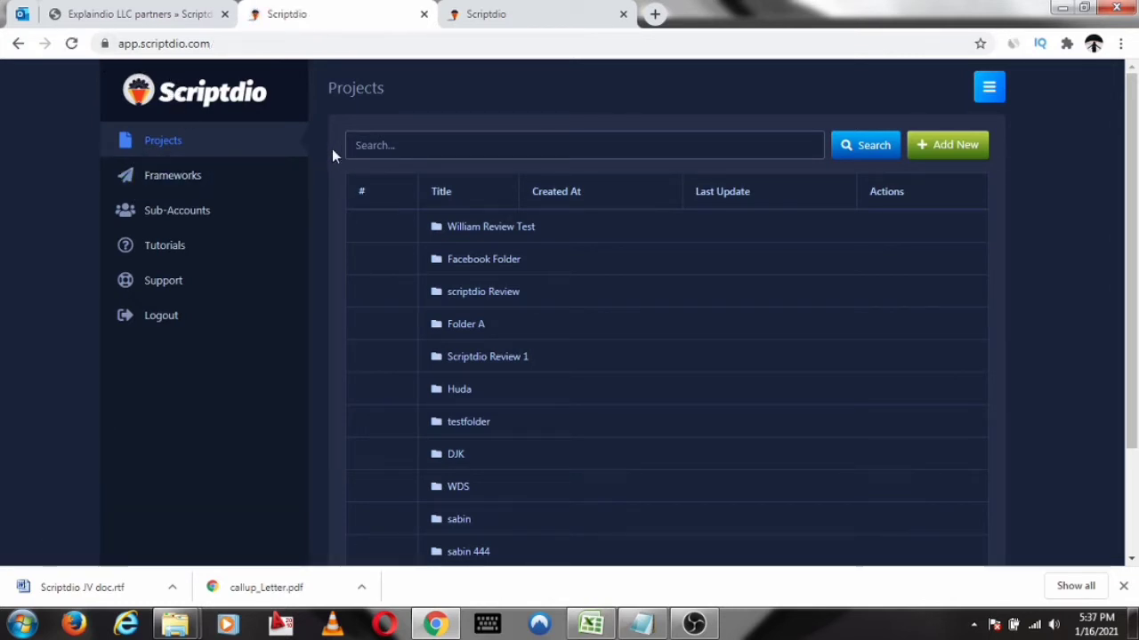
click(378, 145)
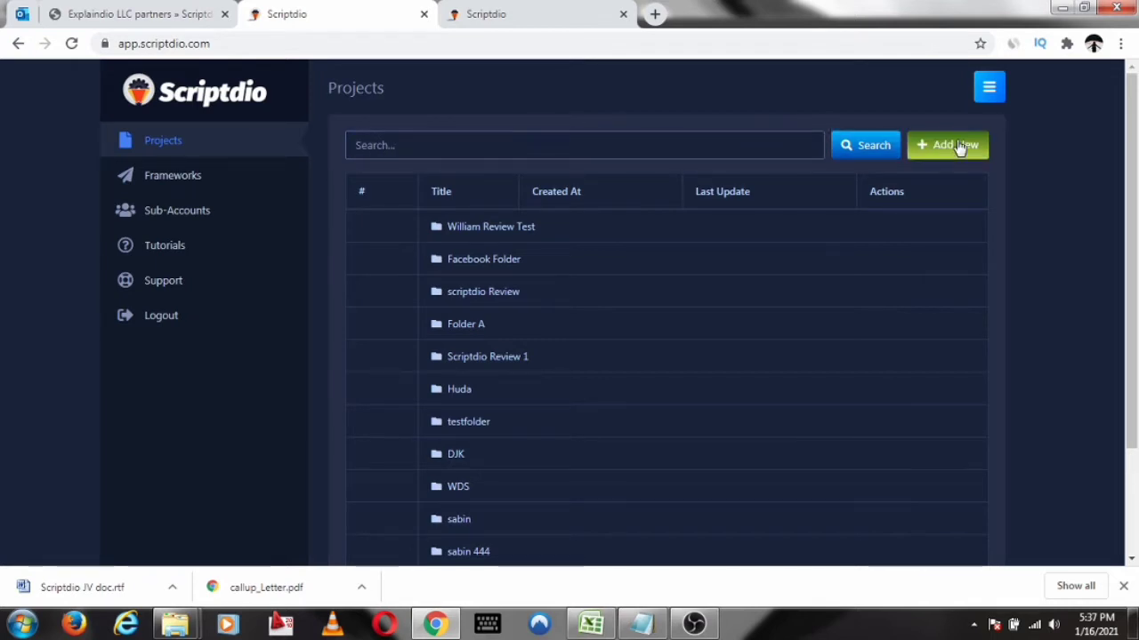
Start a new project titled "sales script" in the scriptdio Review folder
click(926, 148)
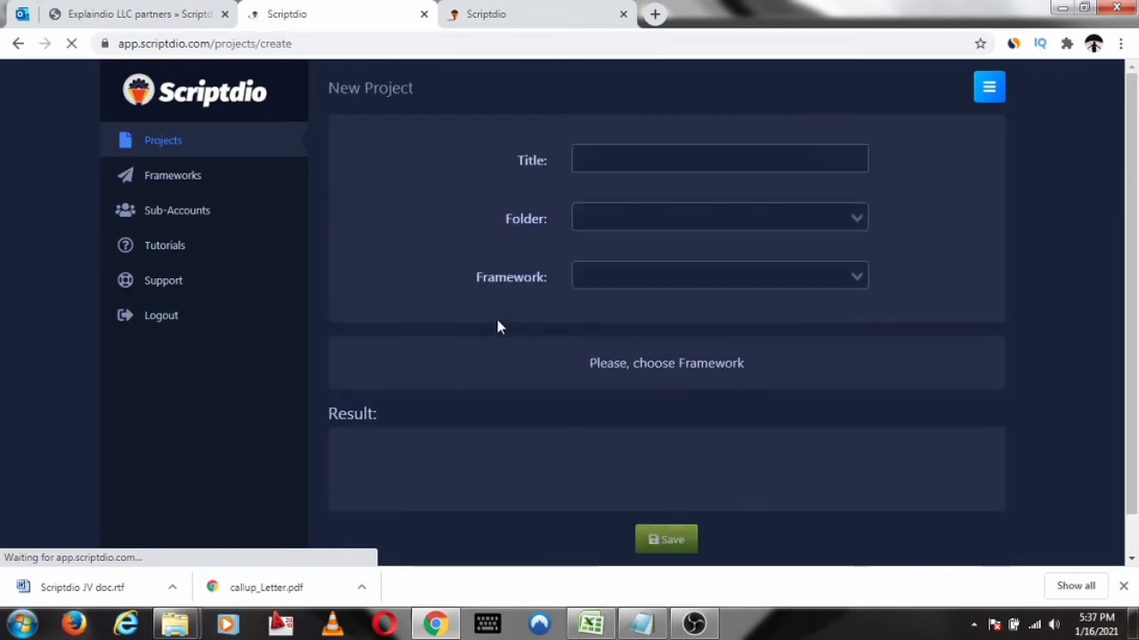
click(643, 151)
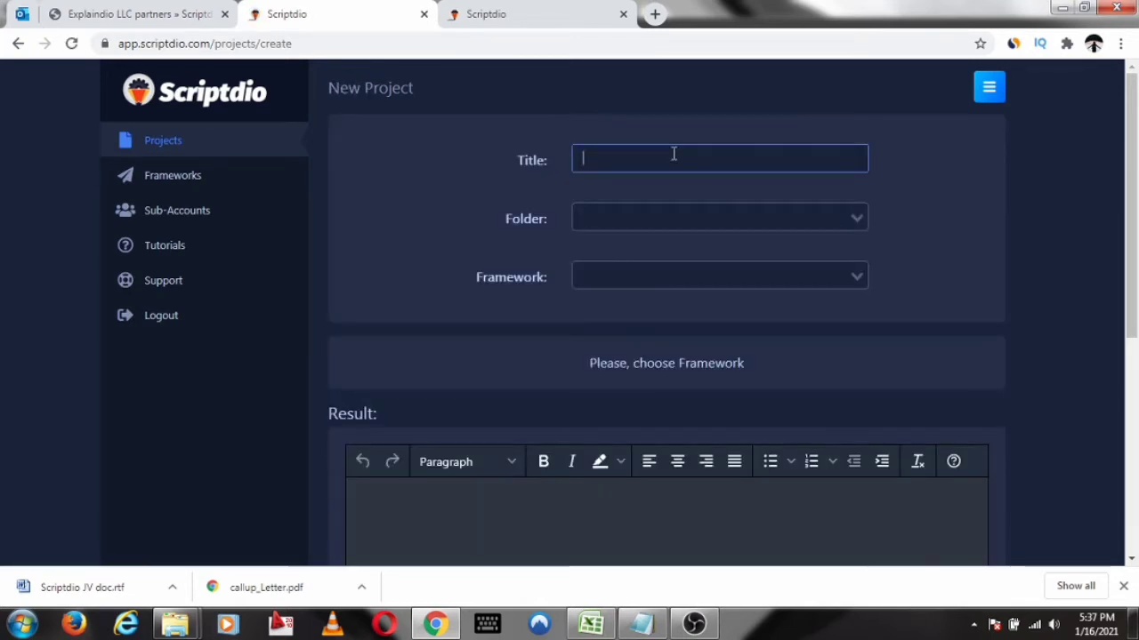
text(sales script)
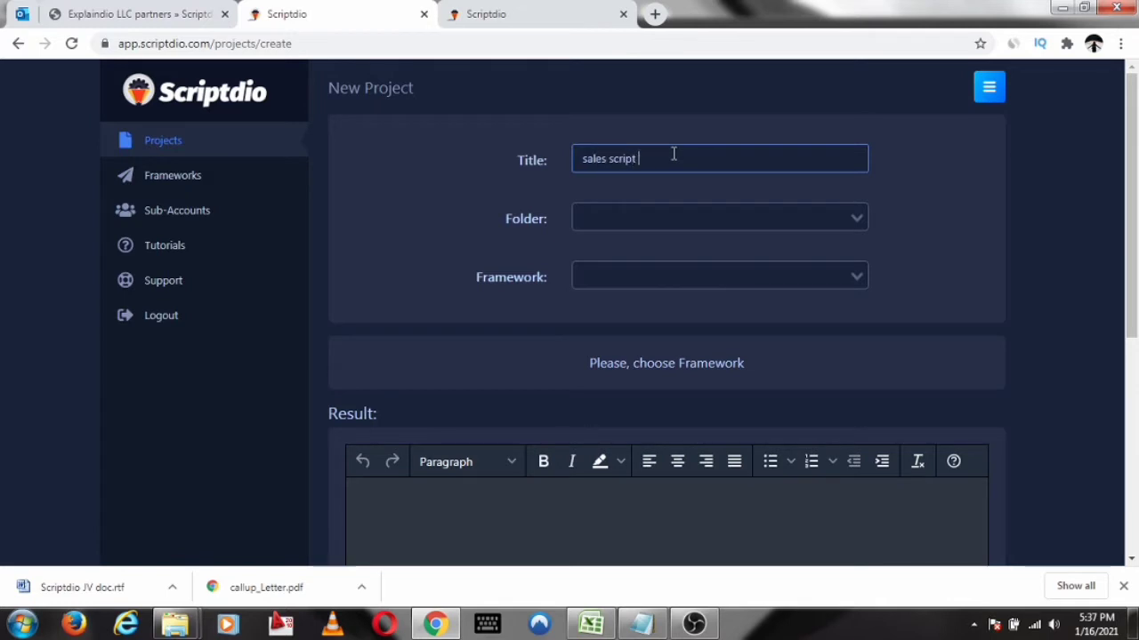
click(617, 221)
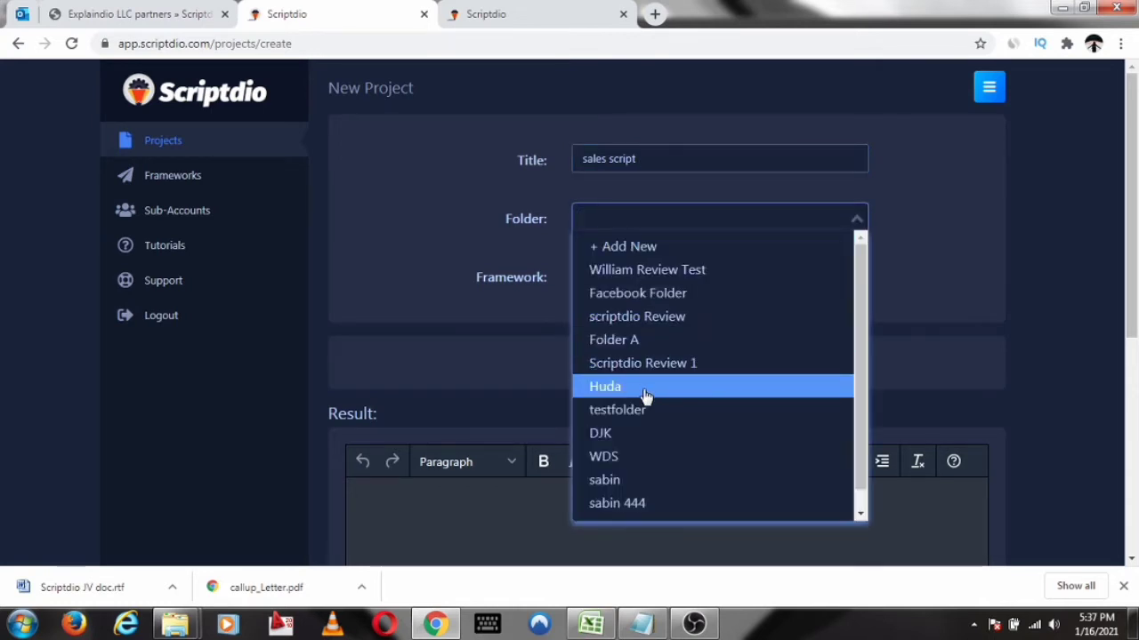
click(671, 322)
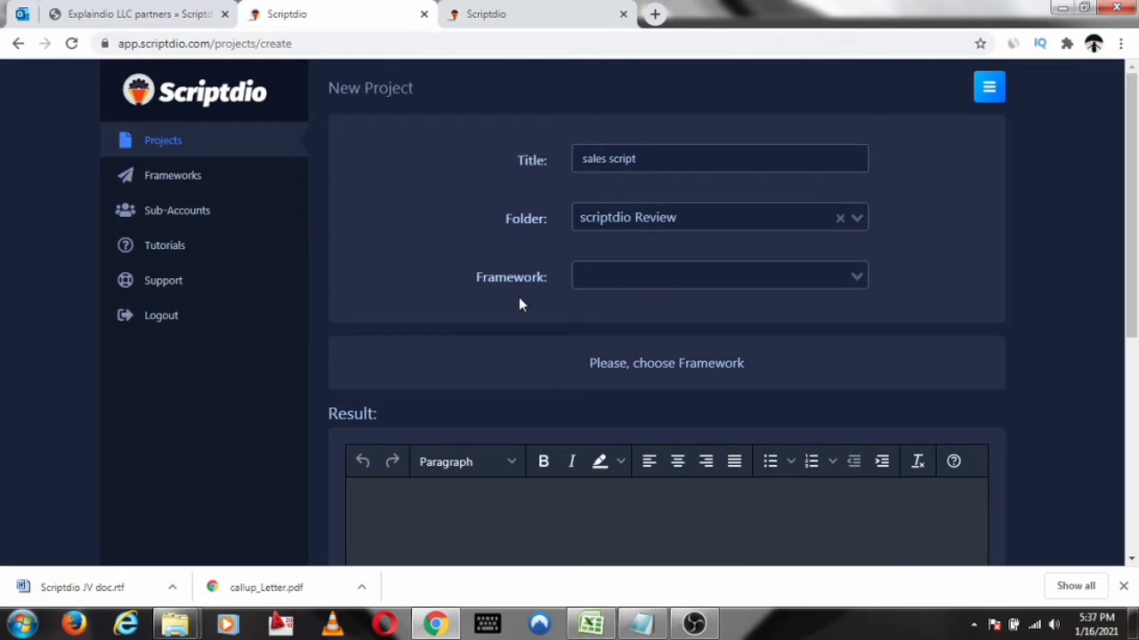
Choose the 12 step VSL Framework as the project's framework
click(745, 285)
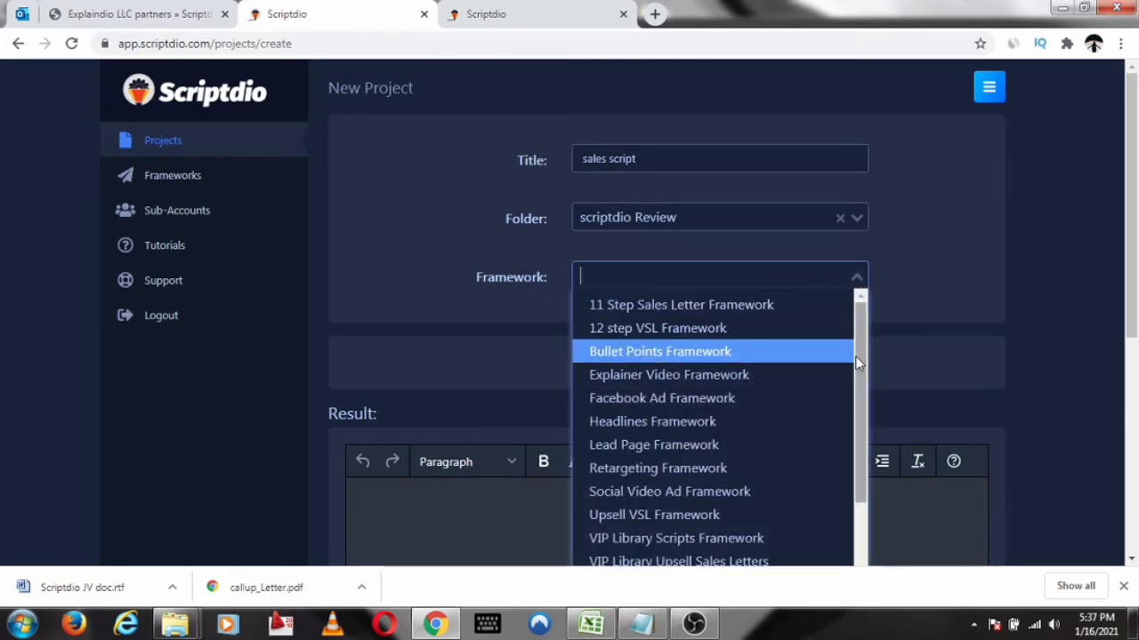
scroll(854, 356, down, 1)
scroll(693, 160, down, 2)
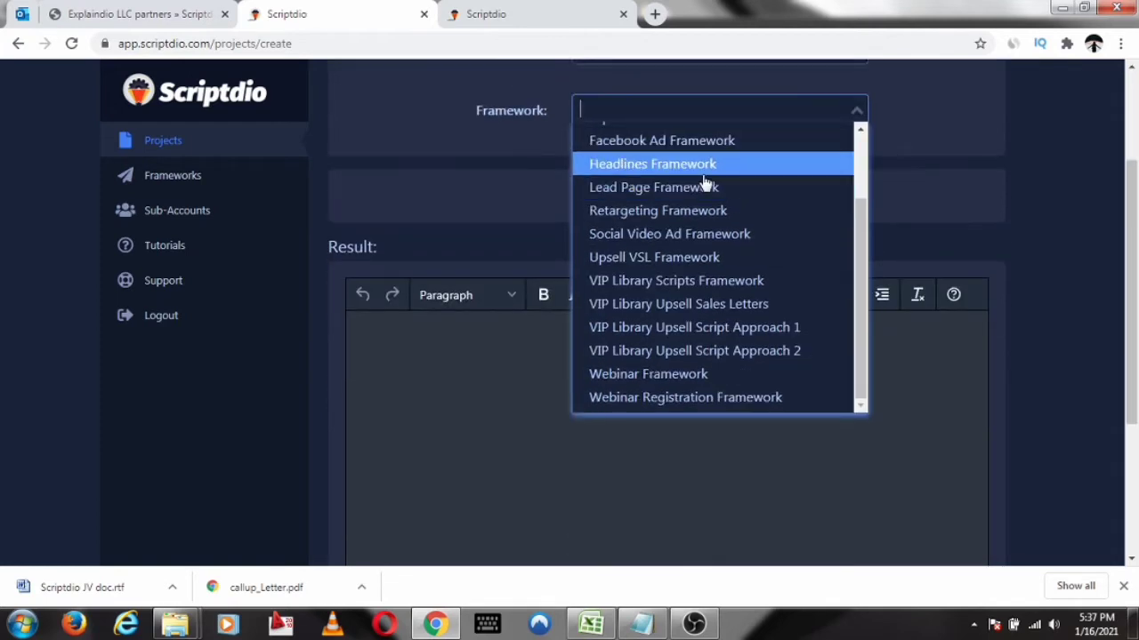
scroll(773, 174, up, 1)
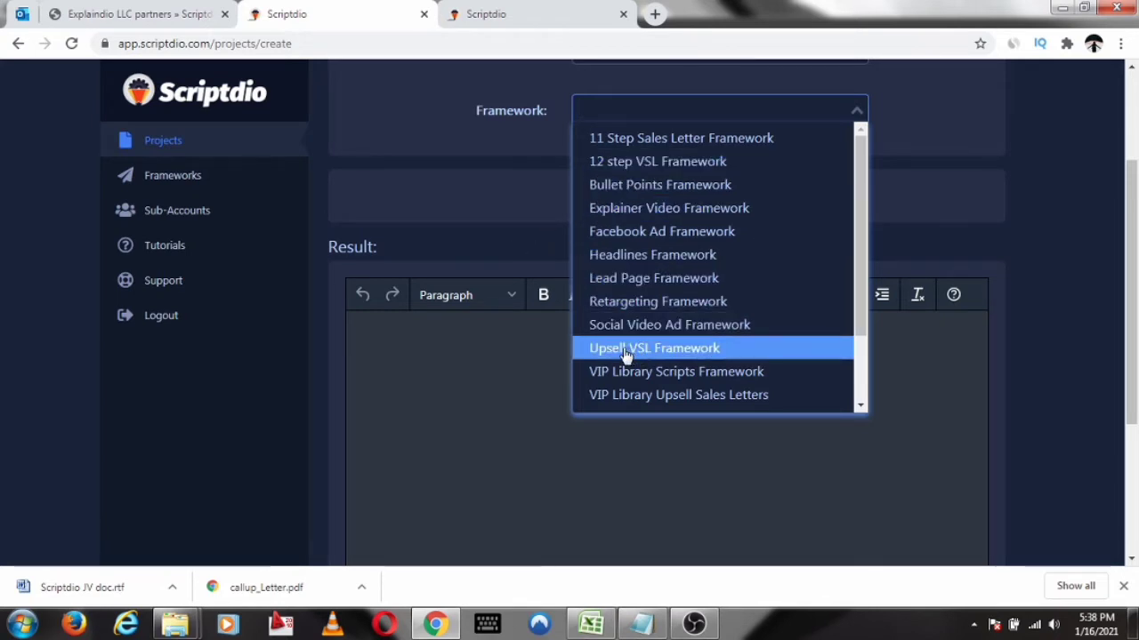
click(669, 166)
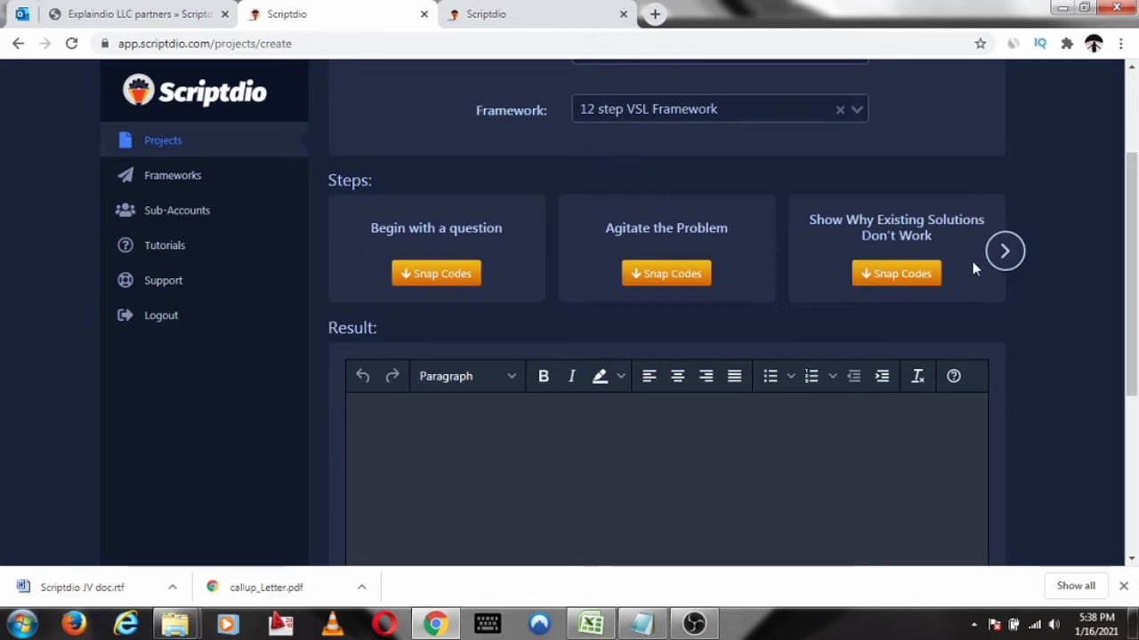
Look through all the steps of the 12 step VSL Framework and return to the first ones
click(1005, 253)
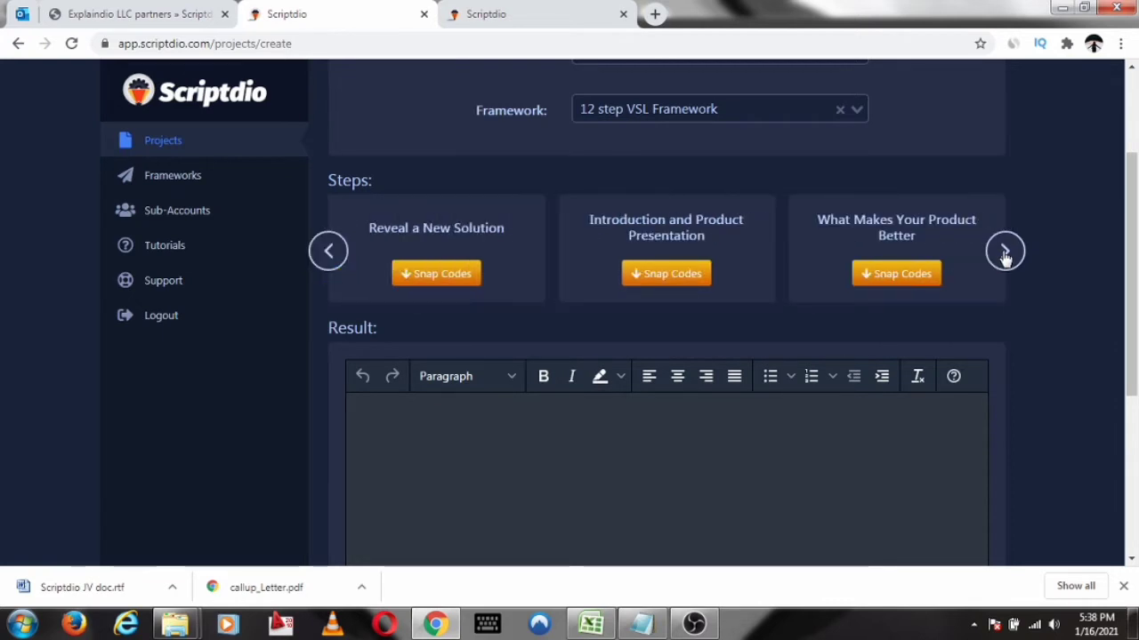
click(1004, 254)
click(1004, 254)
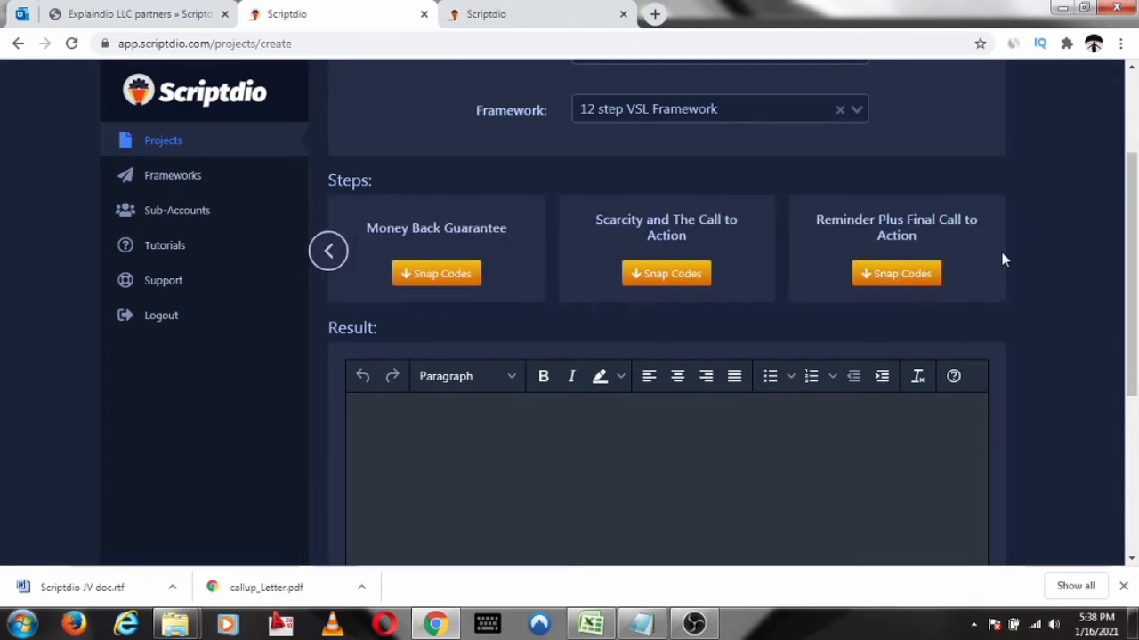
click(326, 254)
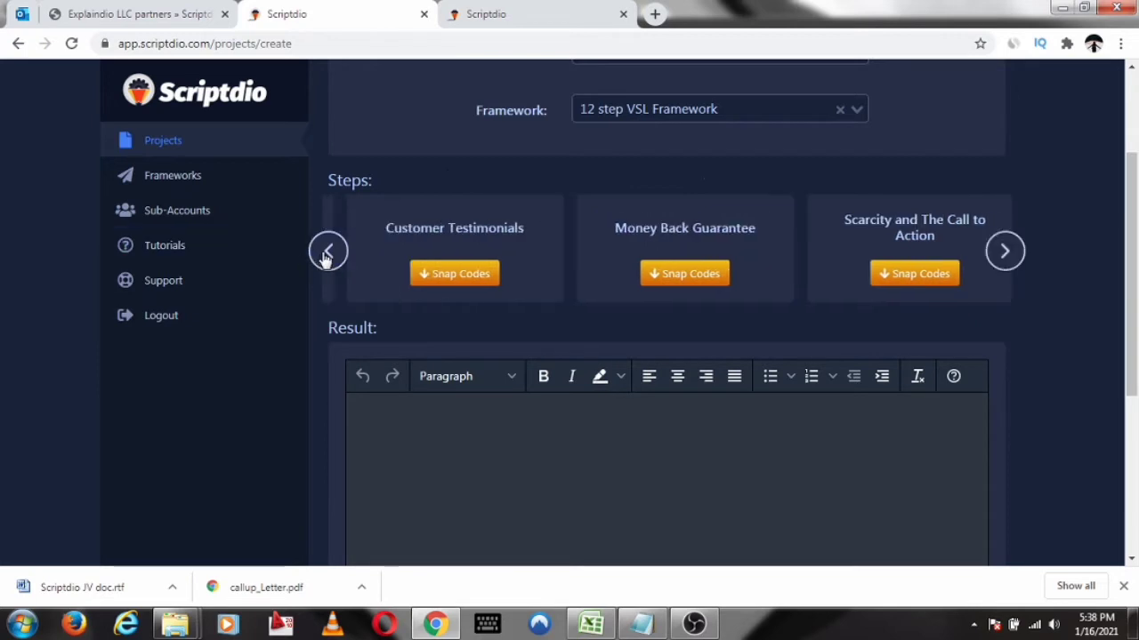
click(327, 254)
click(326, 253)
click(326, 253)
click(327, 254)
click(326, 254)
click(326, 253)
click(327, 253)
click(326, 254)
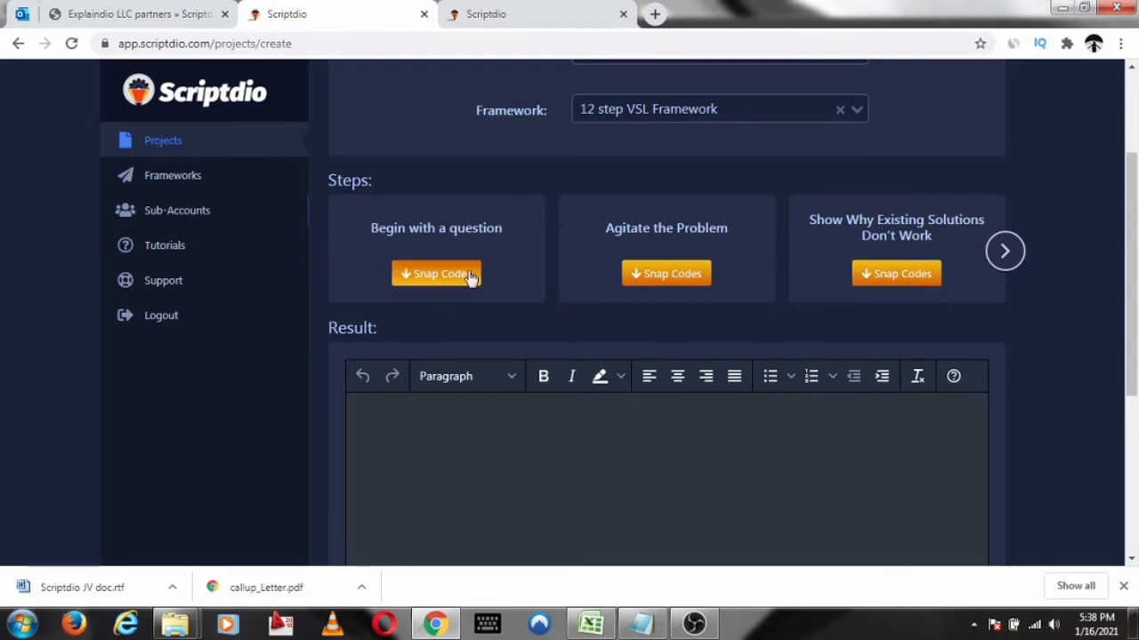
Show the snap codes for the "Begin with a question" step and review its guidance and examples
scroll(494, 213, down, 1)
scroll(480, 183, down, 2)
scroll(460, 147, up, 3)
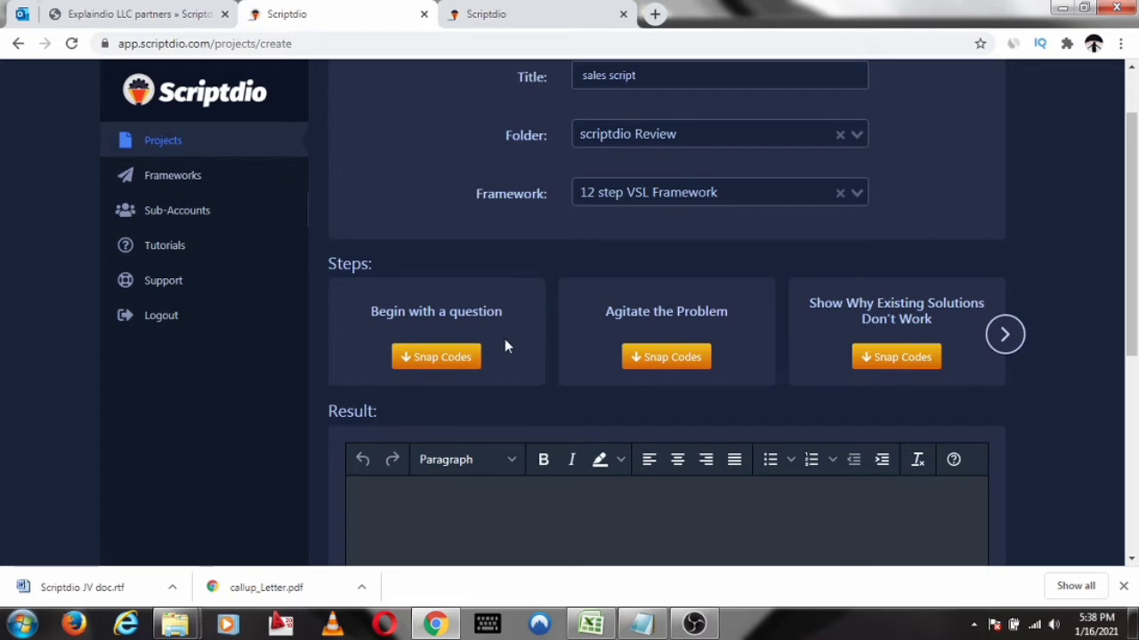
click(460, 363)
scroll(683, 79, down, 1)
scroll(610, 222, down, 3)
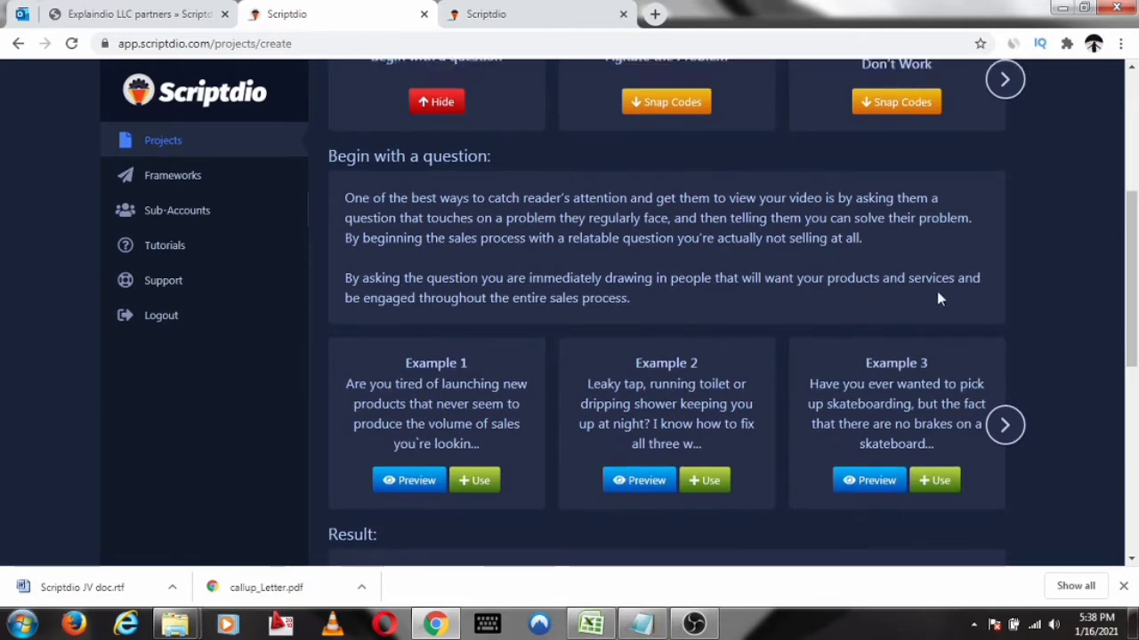
scroll(668, 462, down, 1)
Preview Example 2 and Example 1 of "Begin with a question", and insert Example 1 into the script result
click(644, 402)
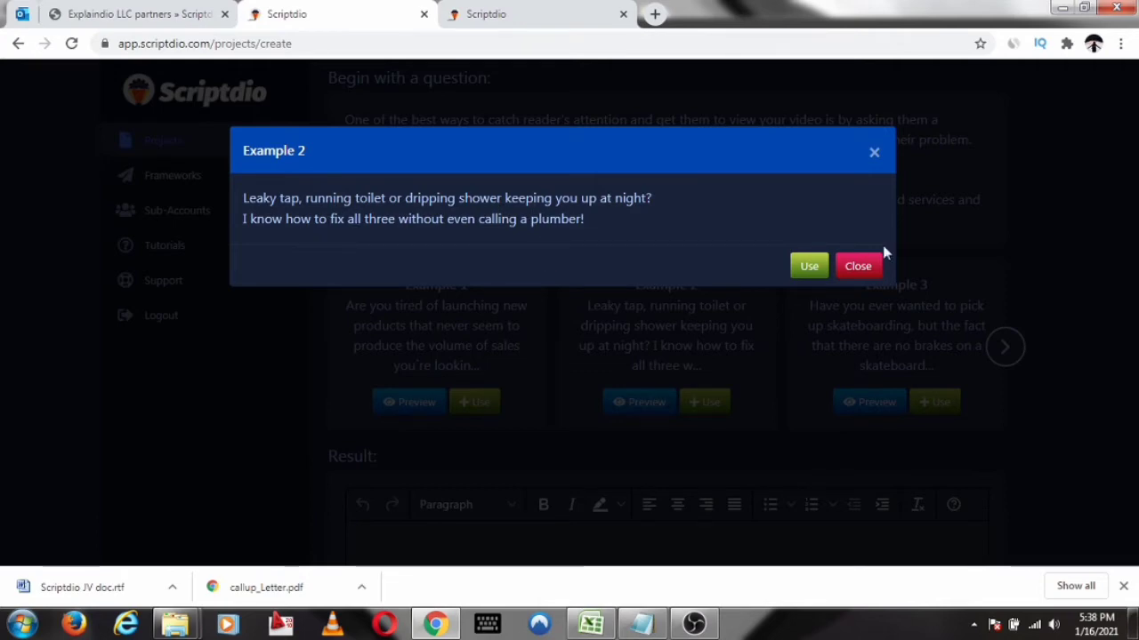
click(855, 267)
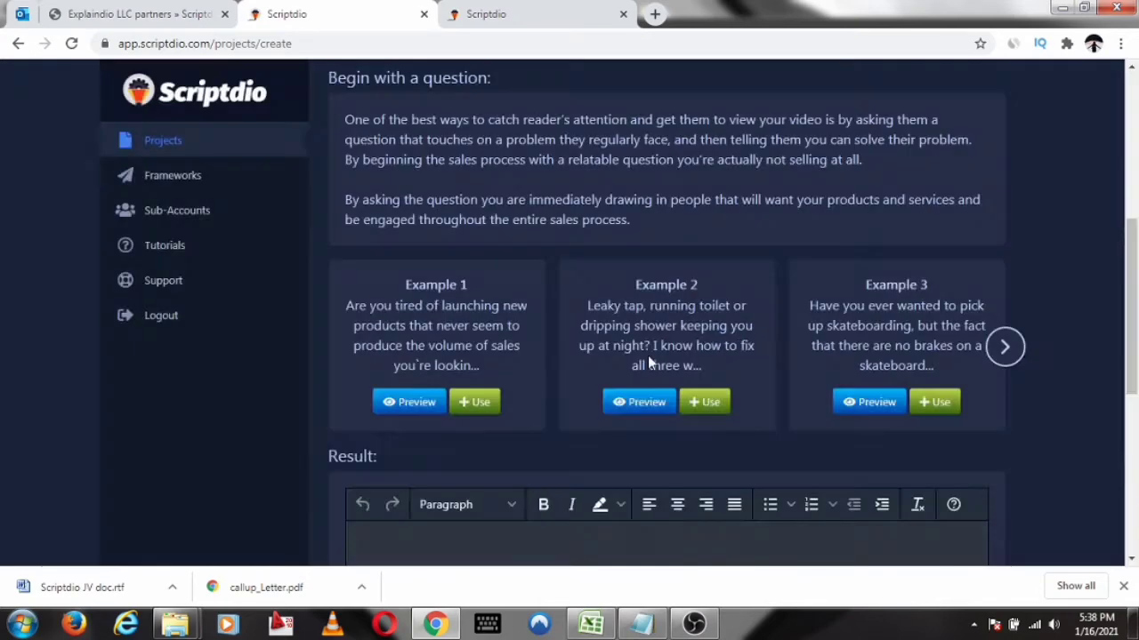
click(391, 402)
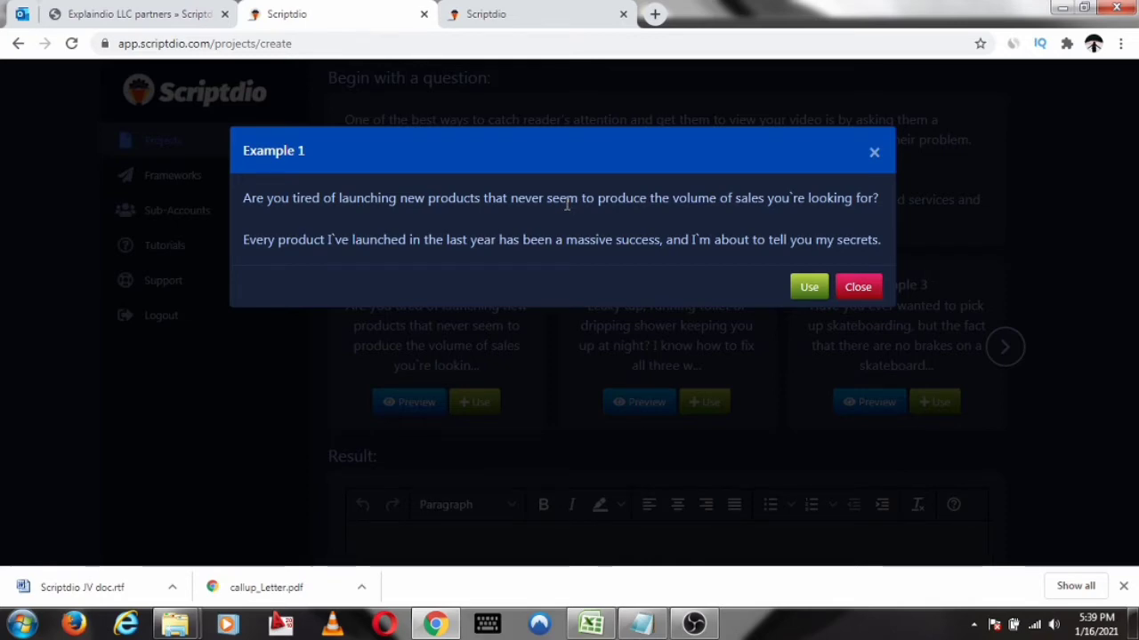
click(809, 286)
scroll(658, 302, down, 2)
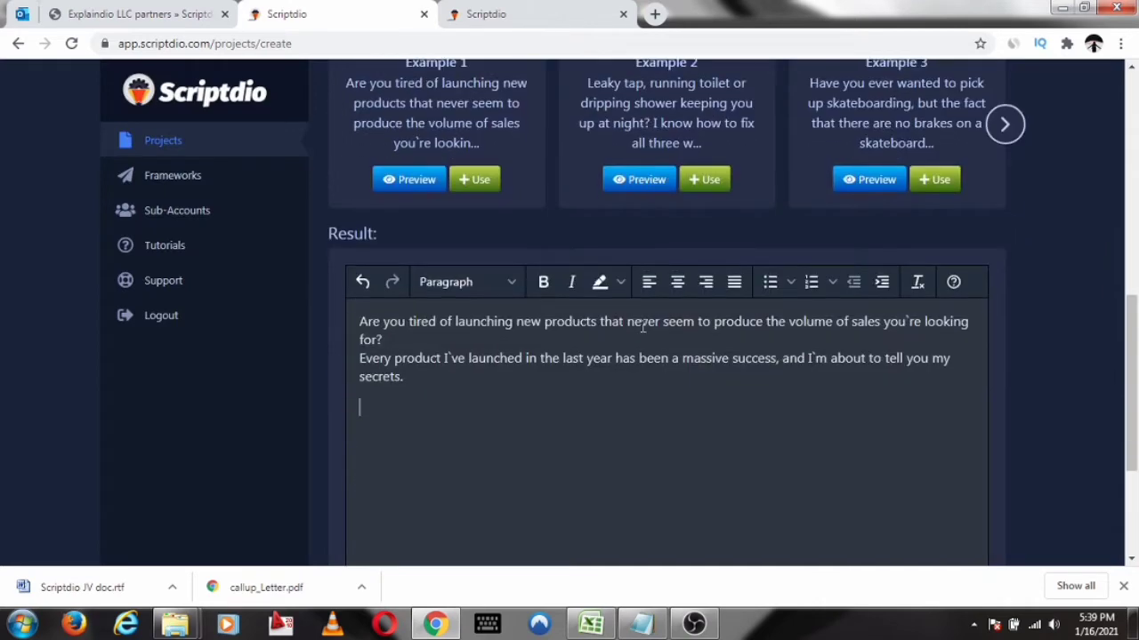
Show the snap codes for "Agitate the Problem", preview Example 1 and insert it into the script result
scroll(493, 382, up, 8)
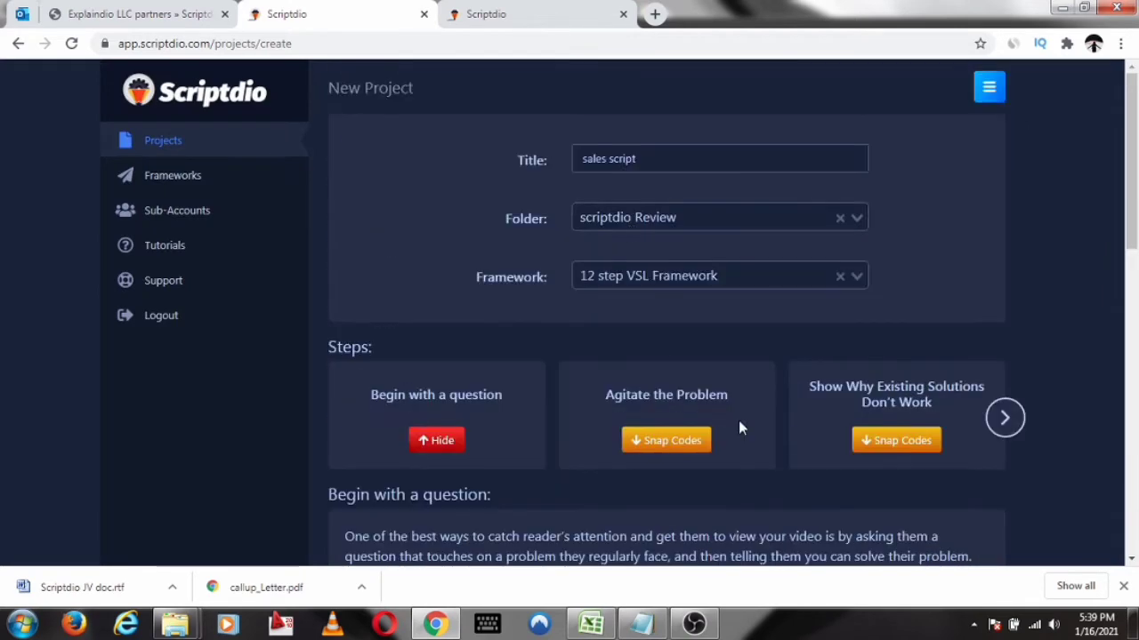
scroll(739, 427, down, 3)
scroll(697, 274, up, 2)
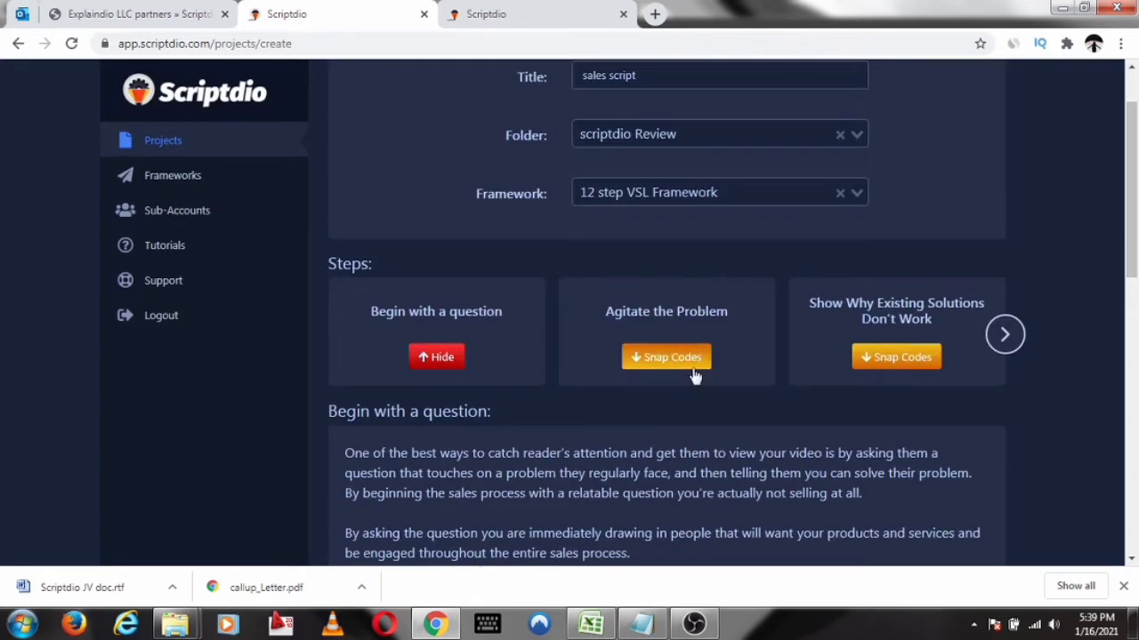
click(693, 367)
scroll(707, 275, down, 2)
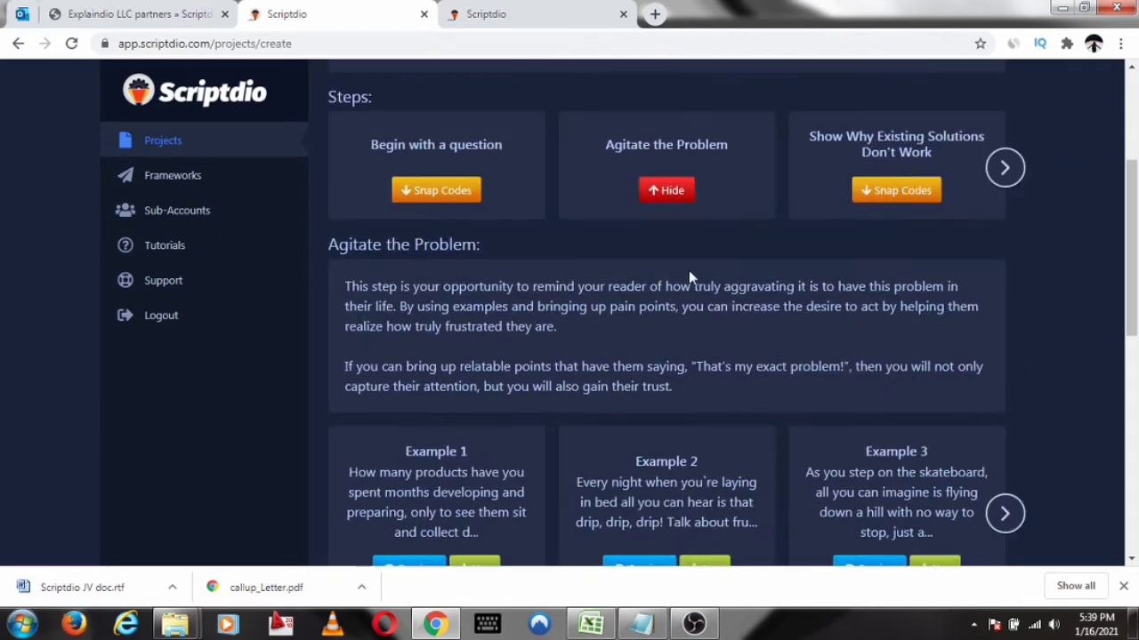
scroll(688, 271, down, 3)
click(432, 322)
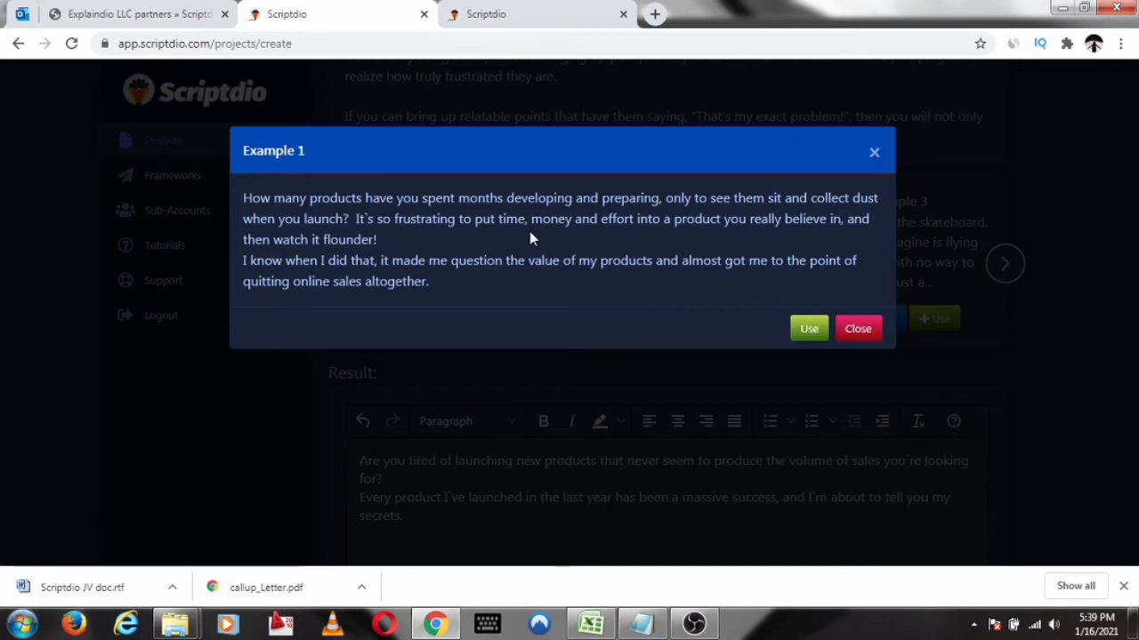
click(808, 330)
scroll(722, 323, down, 4)
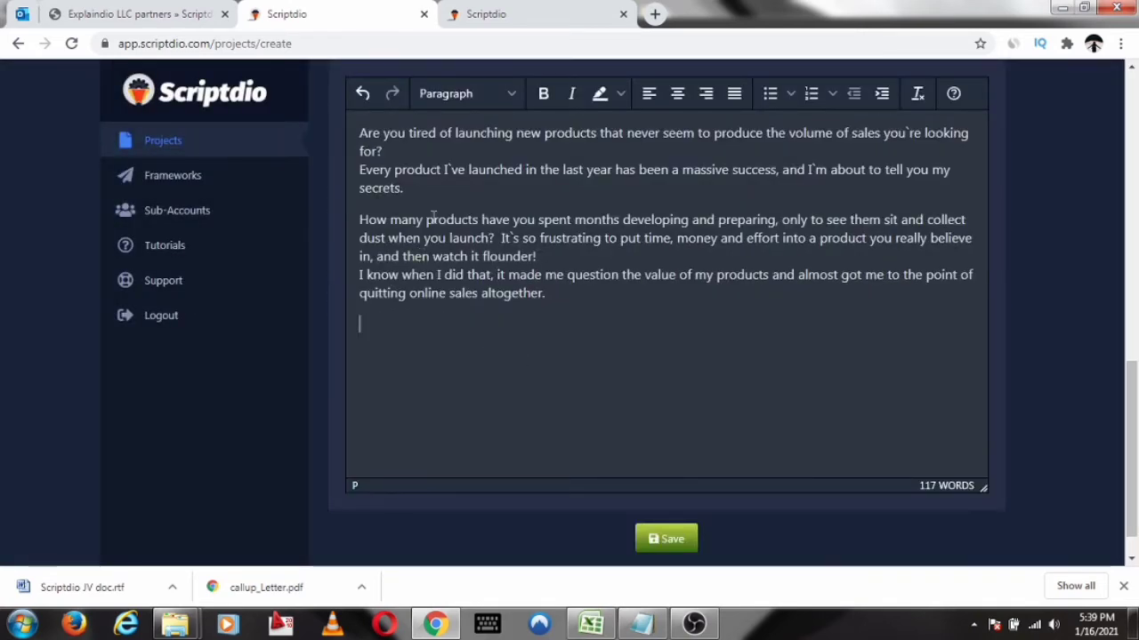
Format the inserted "How many products have you spent months developing" passage as bold and italic with an orange highlight
scroll(400, 329, up, 2)
drag(360, 386, 546, 461)
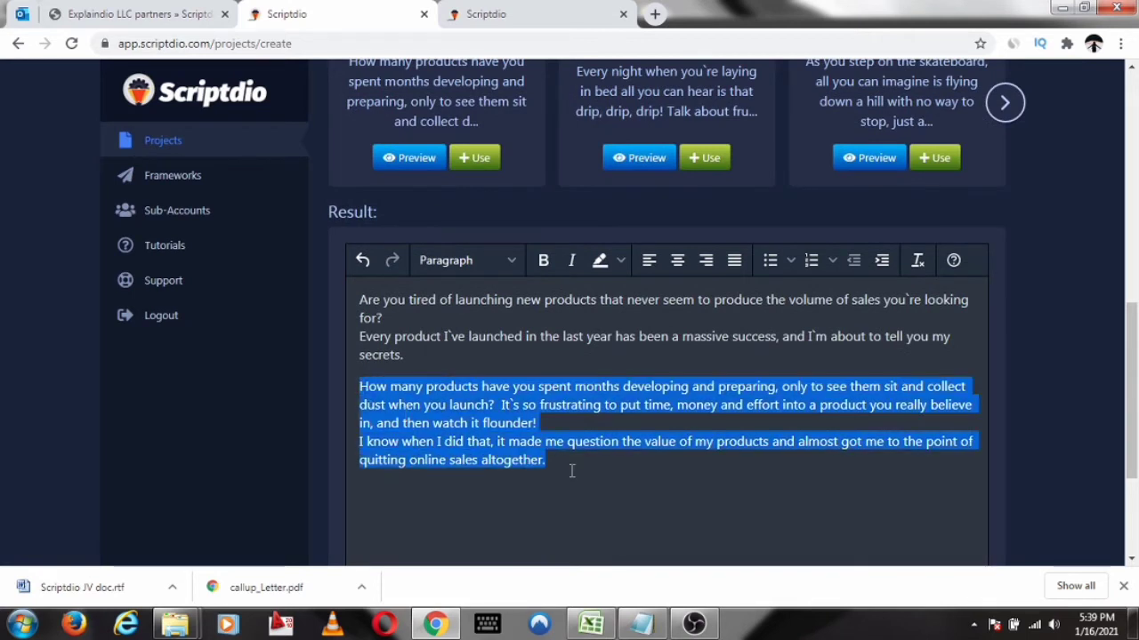
click(542, 259)
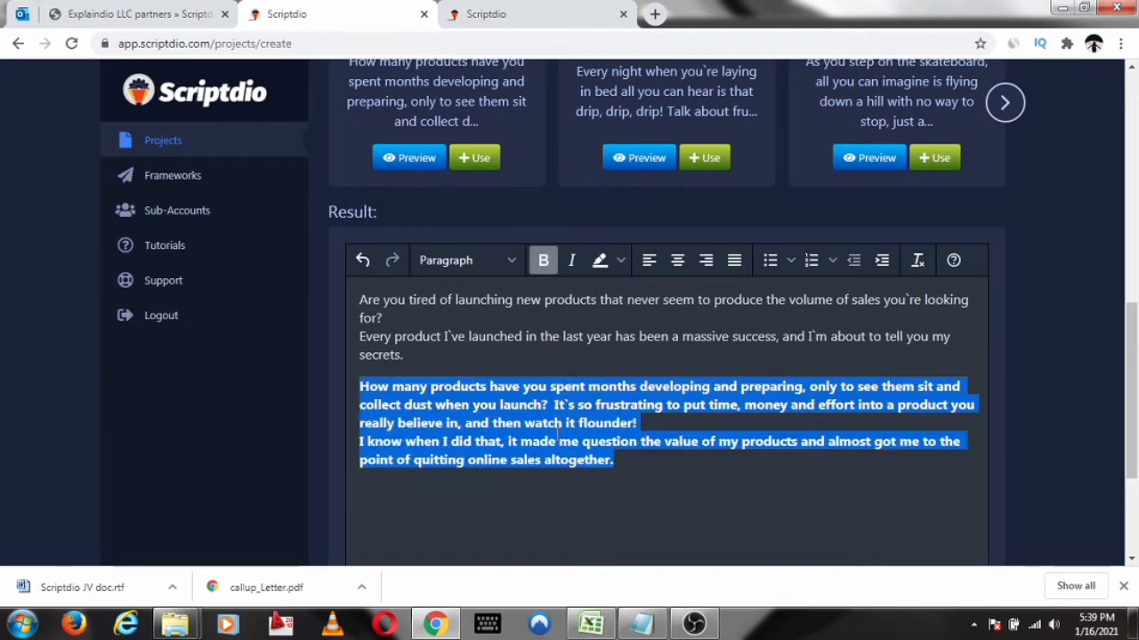
click(574, 263)
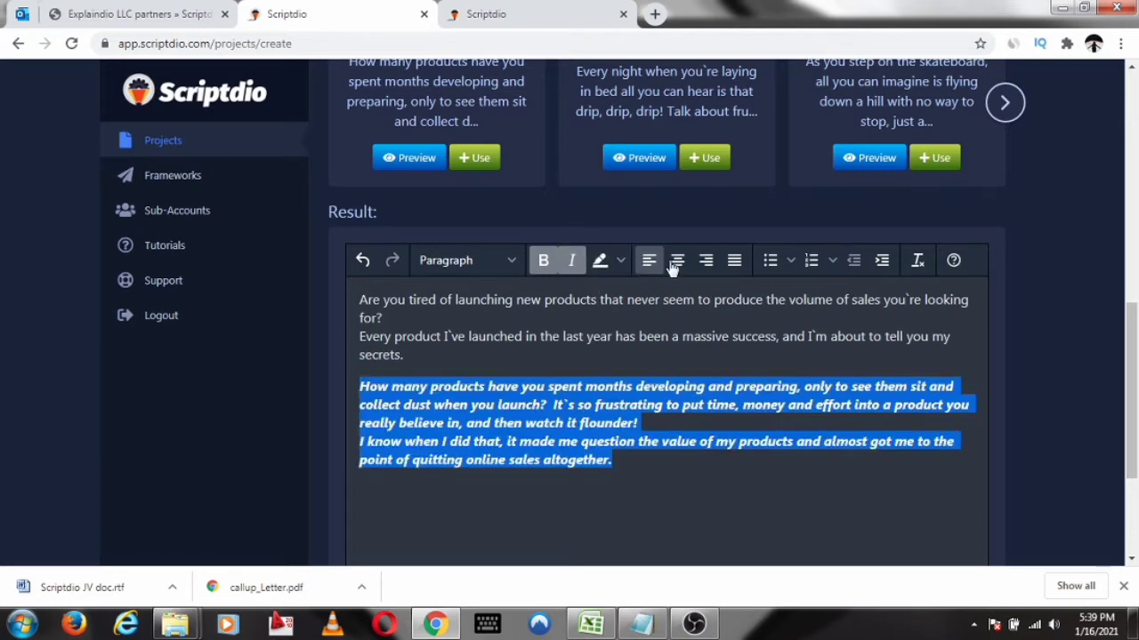
click(620, 260)
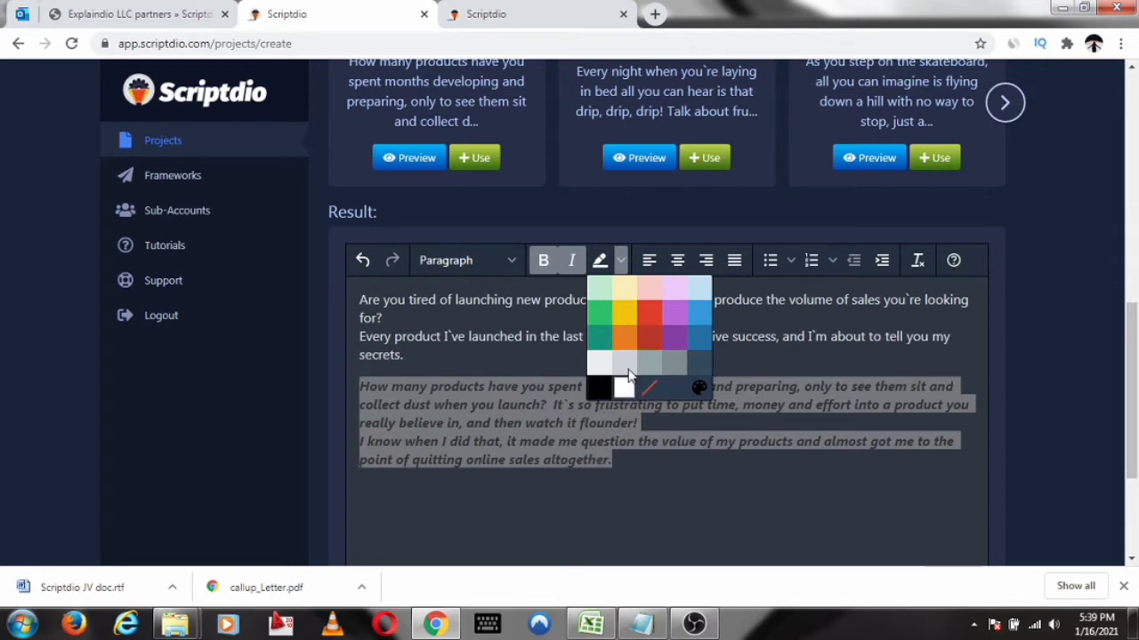
click(625, 341)
click(710, 483)
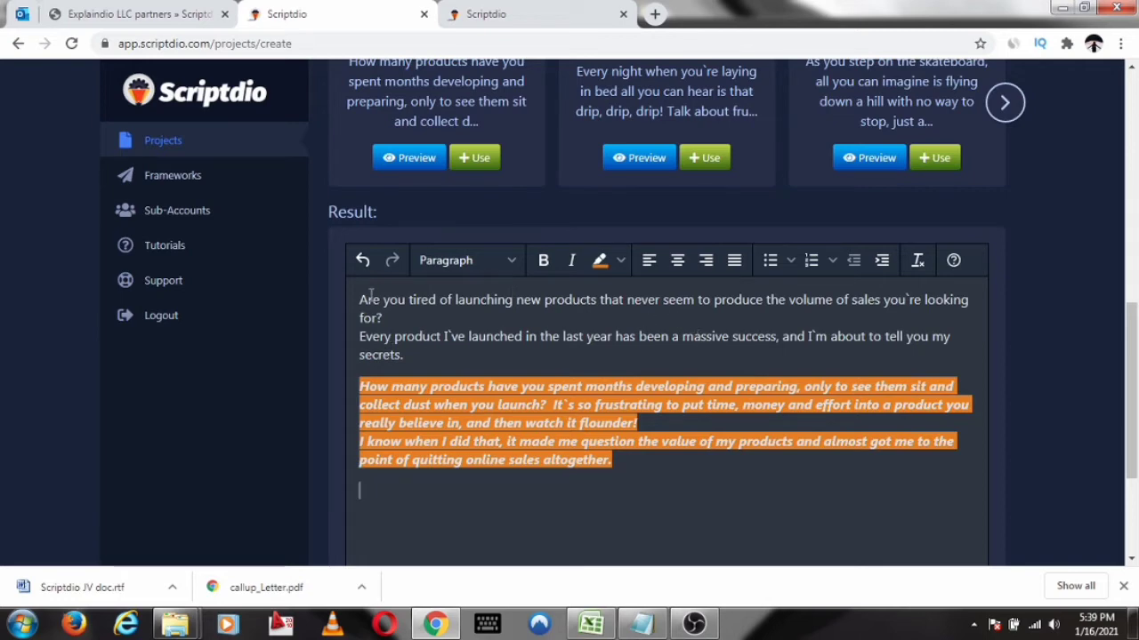
Undo the orange highlight, italic and bold formatting on the second passage and deselect the text
click(363, 260)
click(363, 259)
click(363, 260)
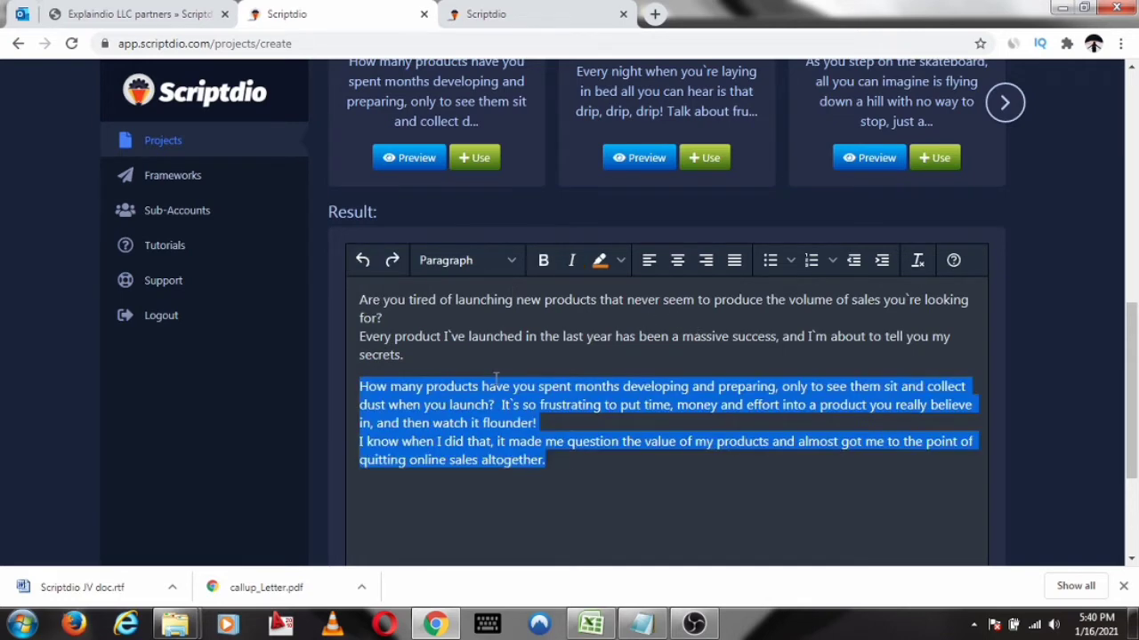
click(604, 386)
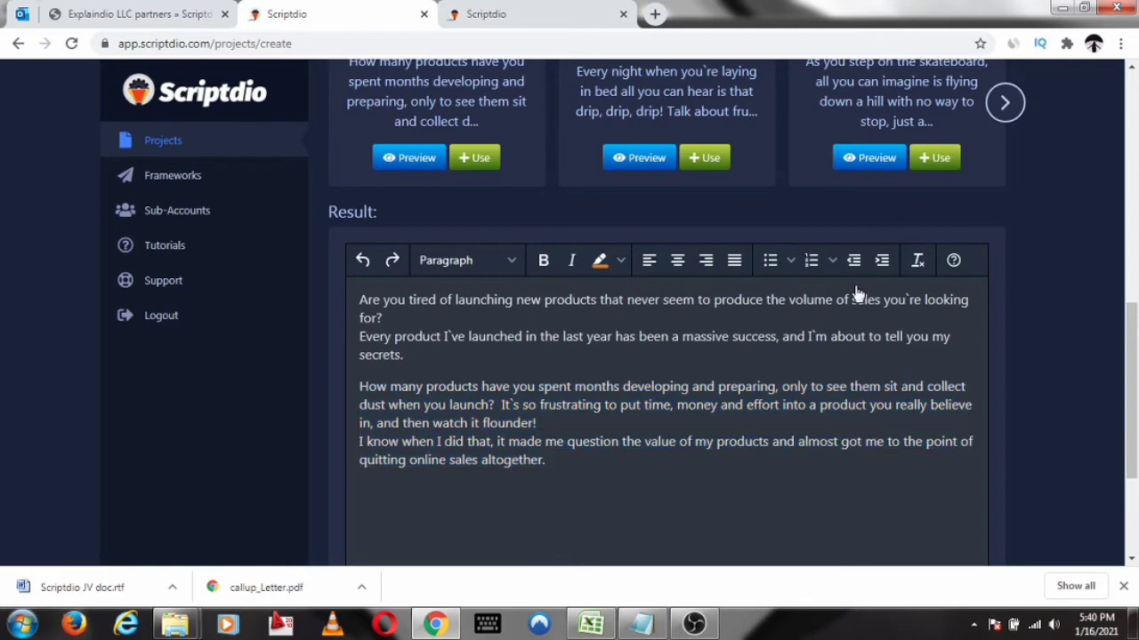
scroll(668, 196, up, 5)
scroll(677, 177, up, 3)
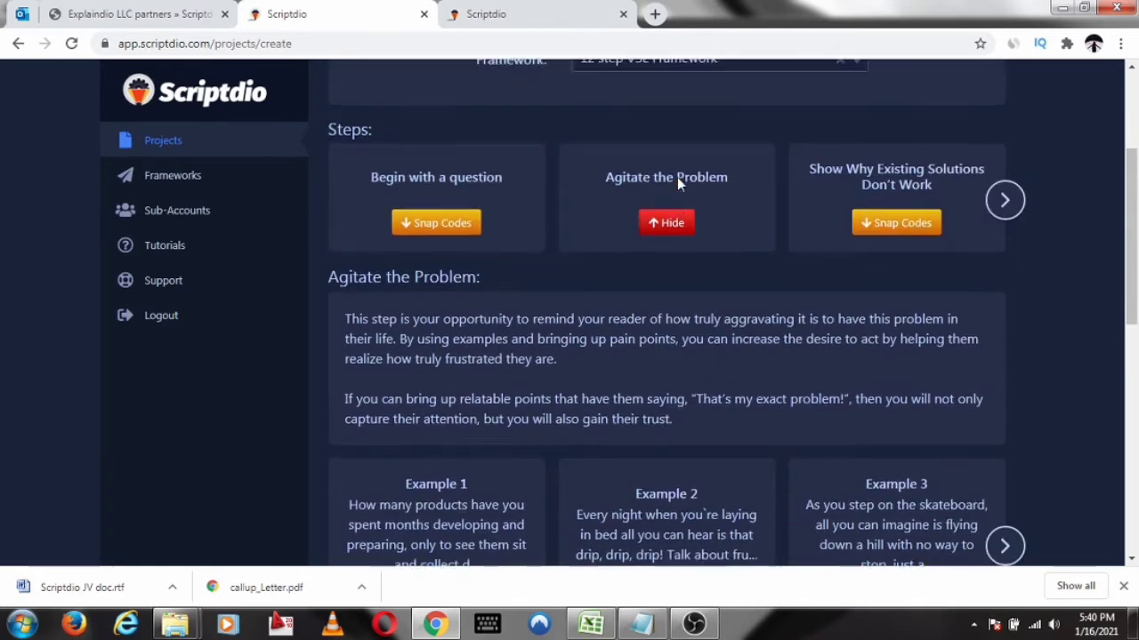
Show the snap codes for "Show Why Existing Solutions Don't Work", preview Example 1 and insert it into the script result
scroll(722, 184, down, 2)
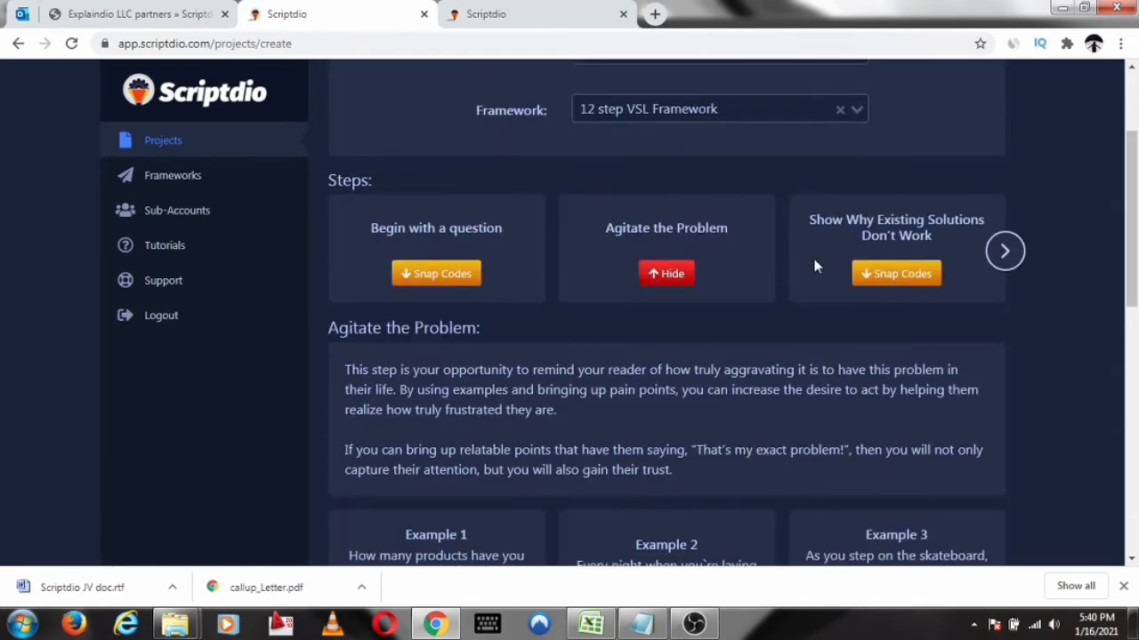
click(905, 276)
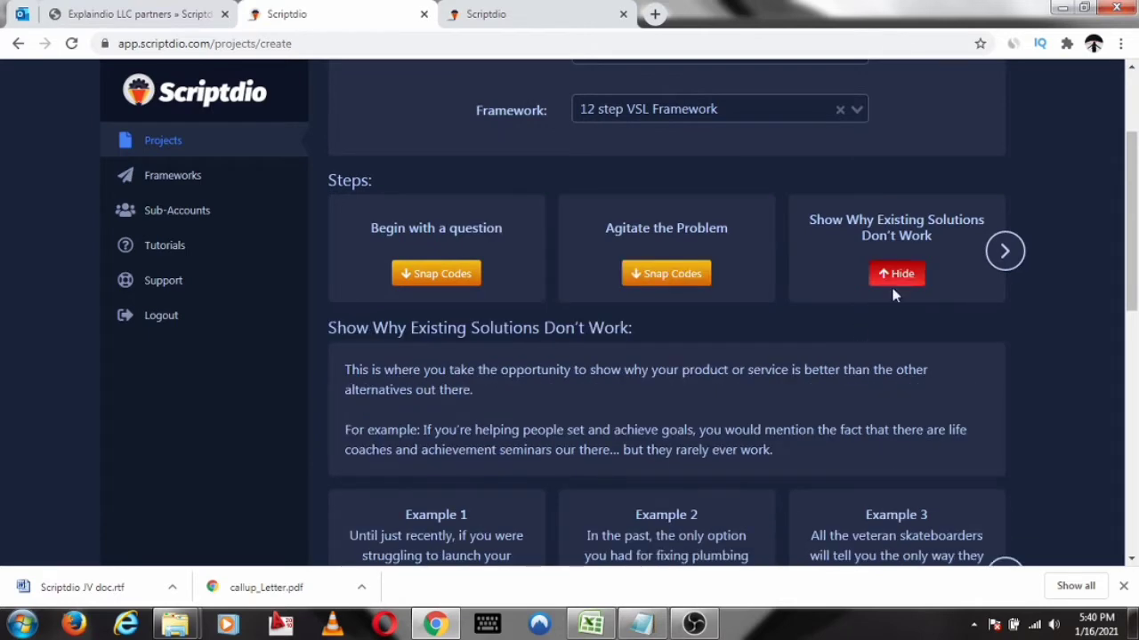
scroll(879, 134, down, 2)
scroll(870, 187, down, 3)
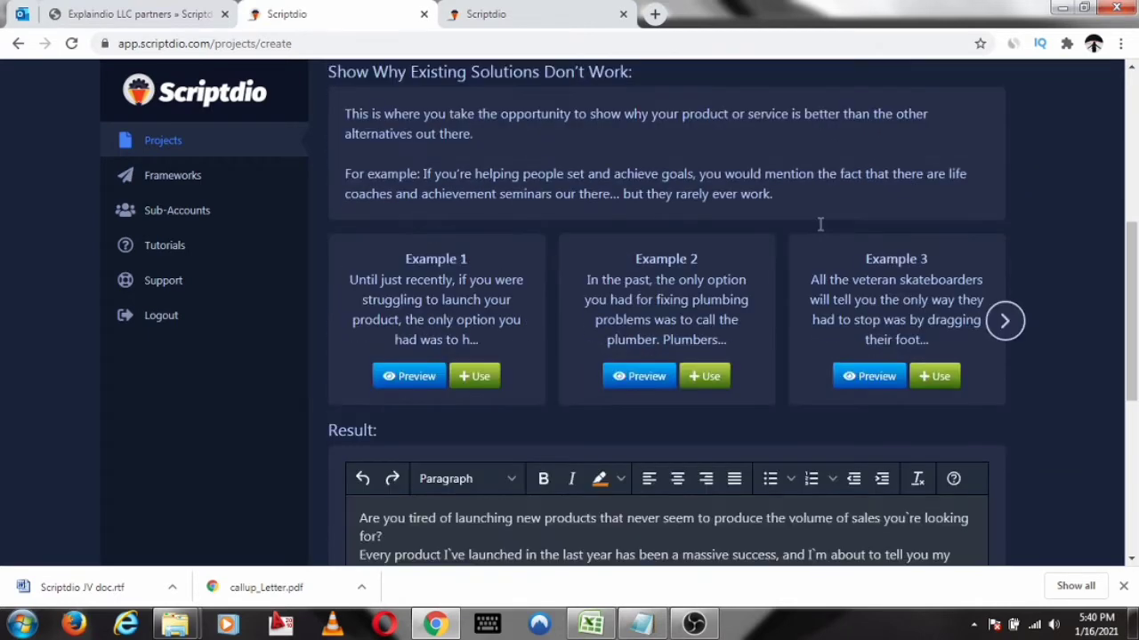
scroll(445, 232, up, 2)
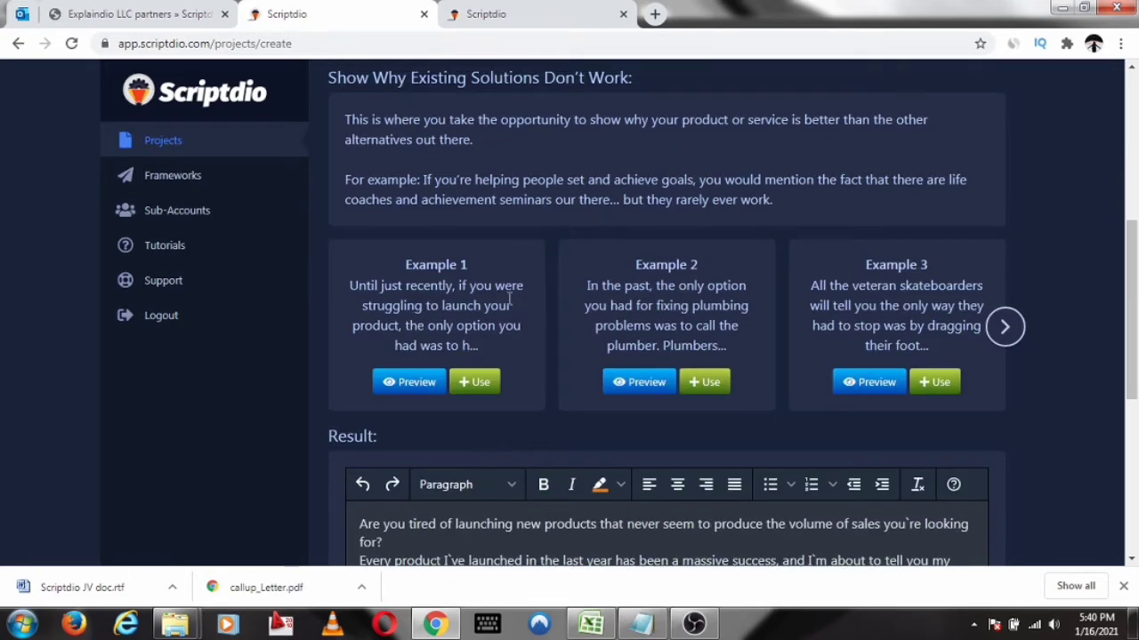
click(427, 383)
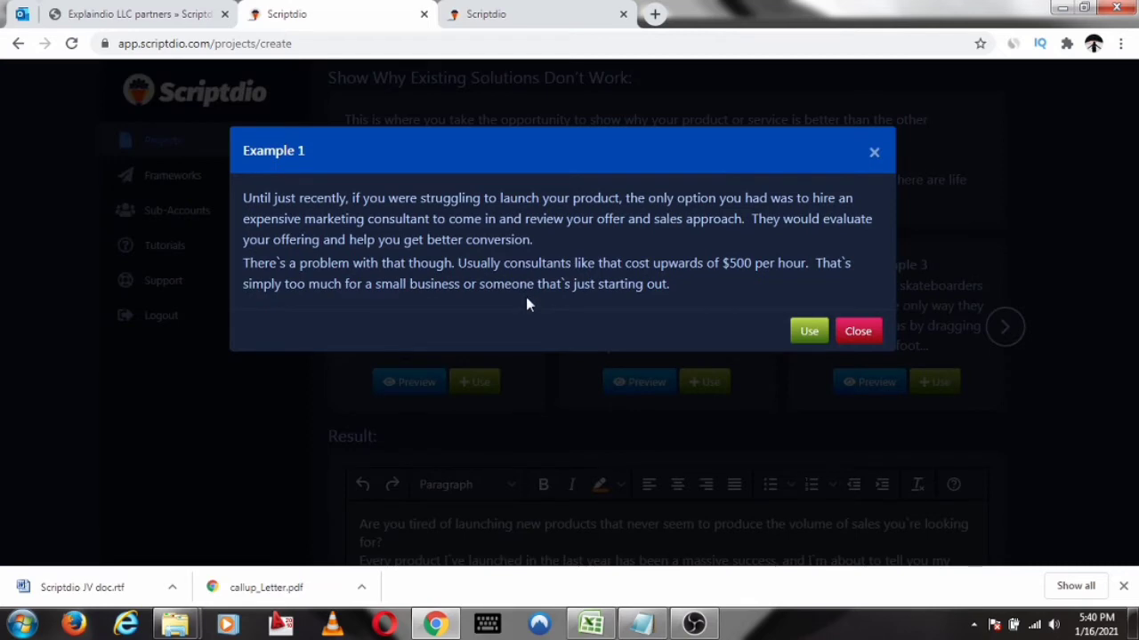
click(809, 330)
scroll(685, 245, down, 2)
Show the snap codes for "Reveal a New Solution", preview Example 1 and insert it into the script result
scroll(685, 245, up, 6)
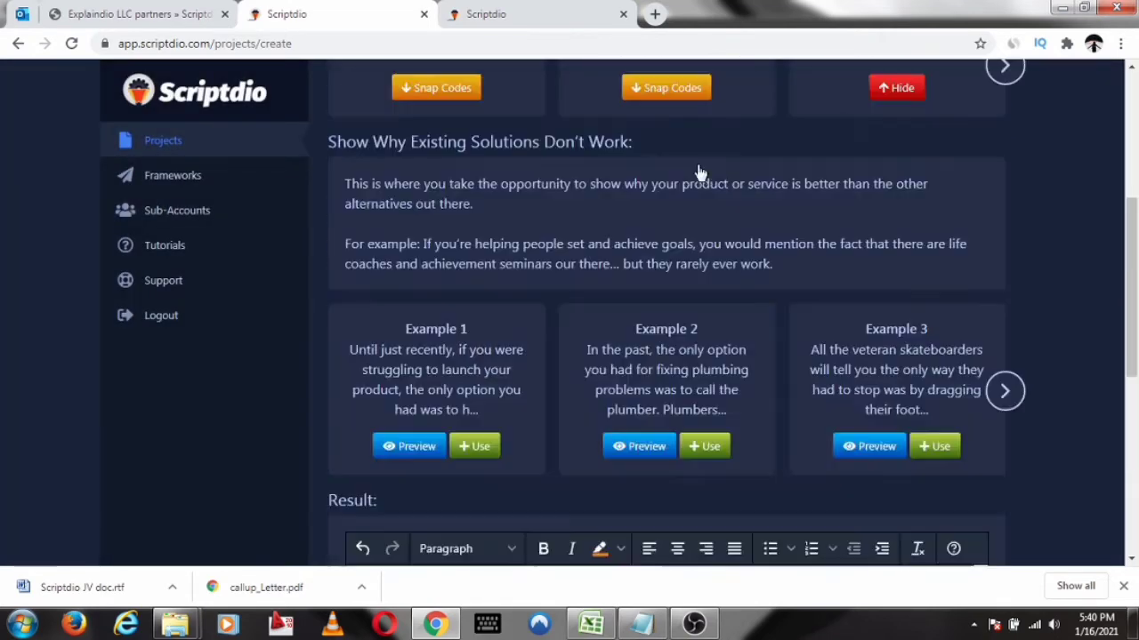
click(1000, 242)
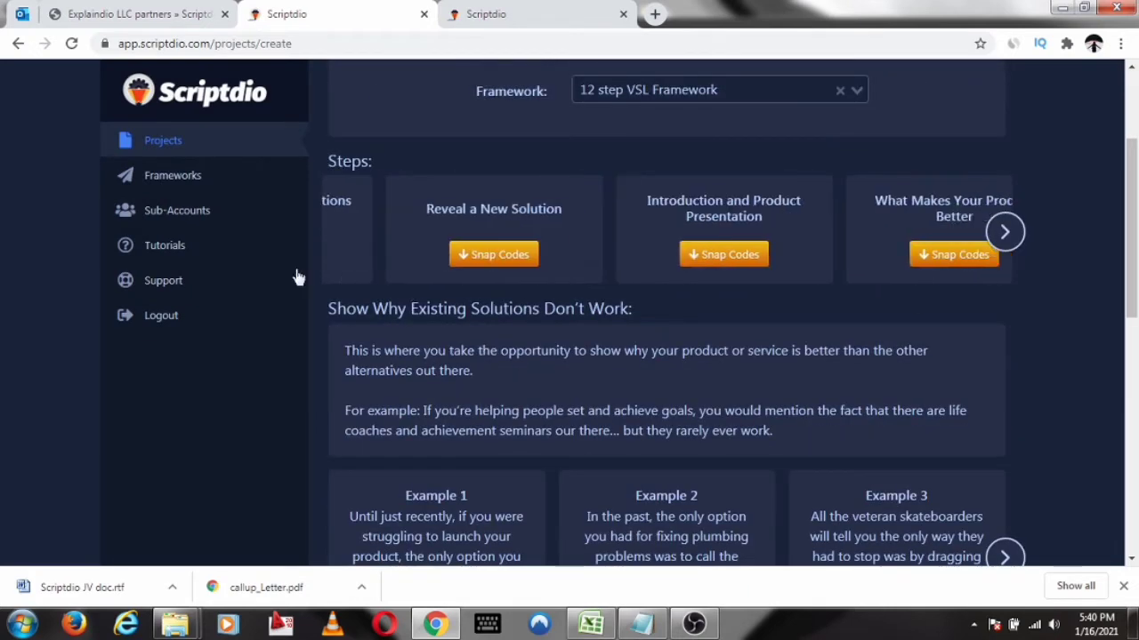
click(460, 260)
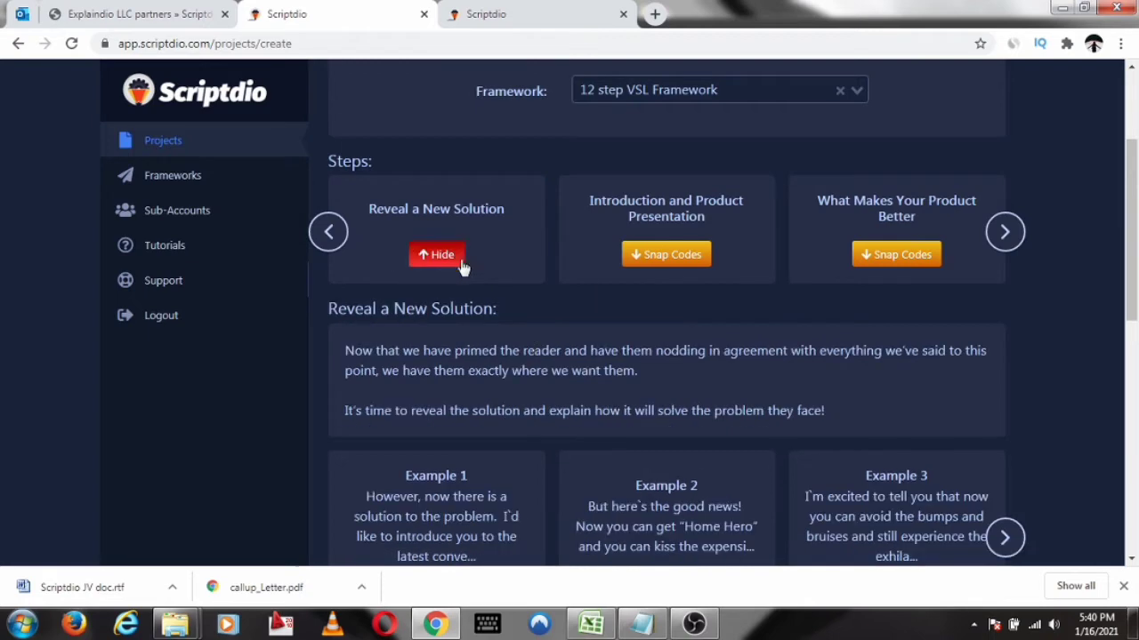
scroll(663, 239, down, 2)
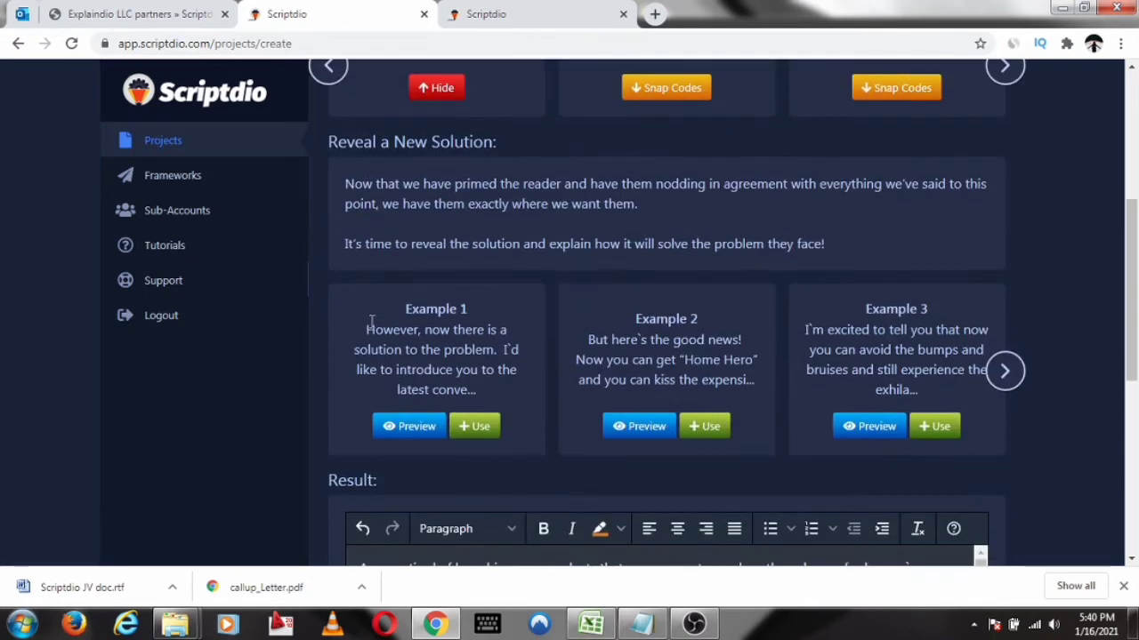
click(425, 430)
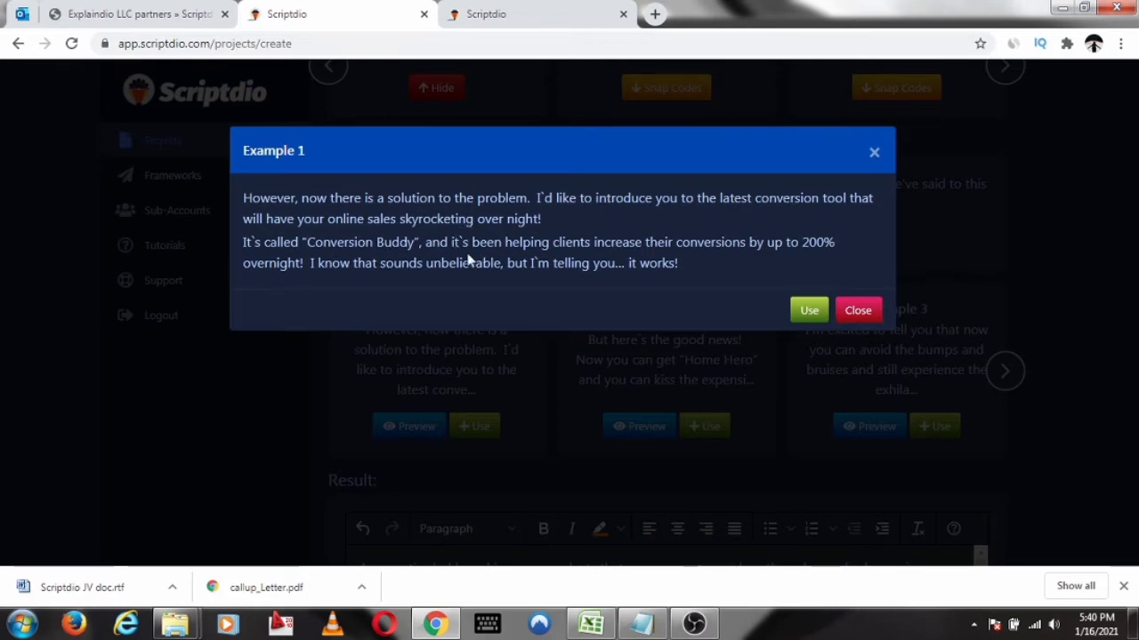
click(806, 313)
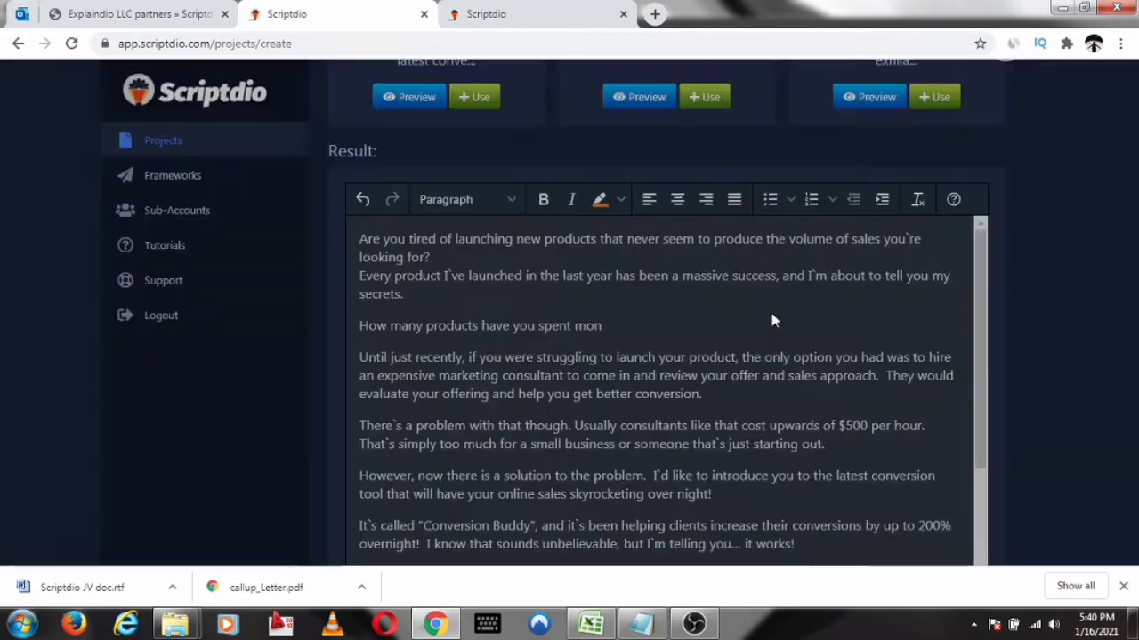
Replace the product name "Conversion Buddy" in the script result with "SCRIPTDIO"
scroll(747, 329, down, 2)
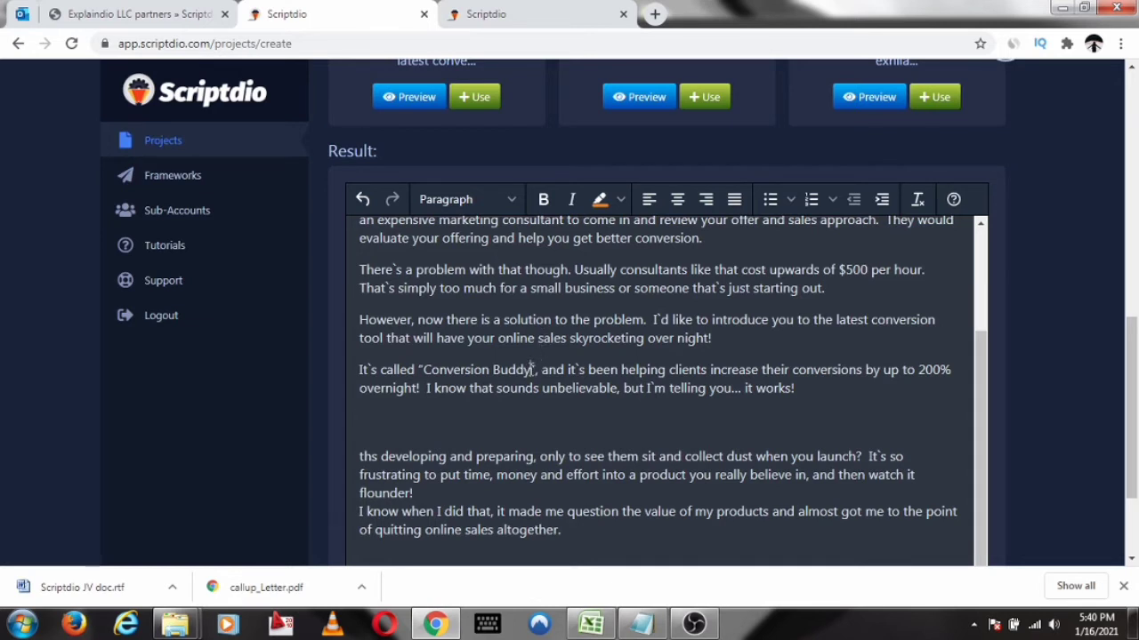
drag(531, 370, 425, 372)
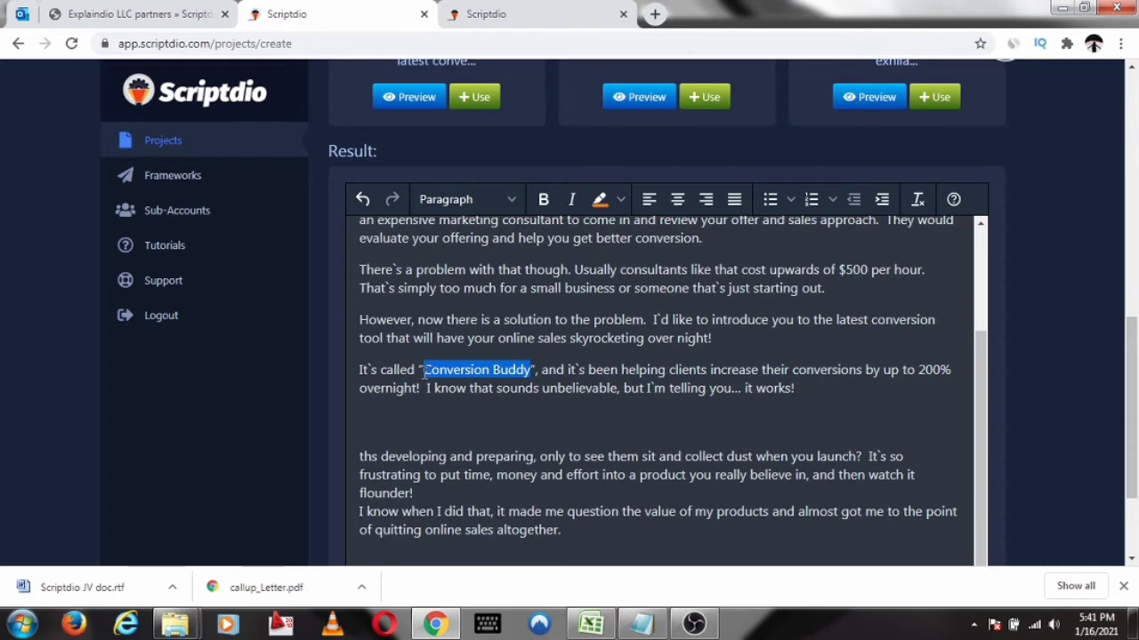
text(SCRIP)
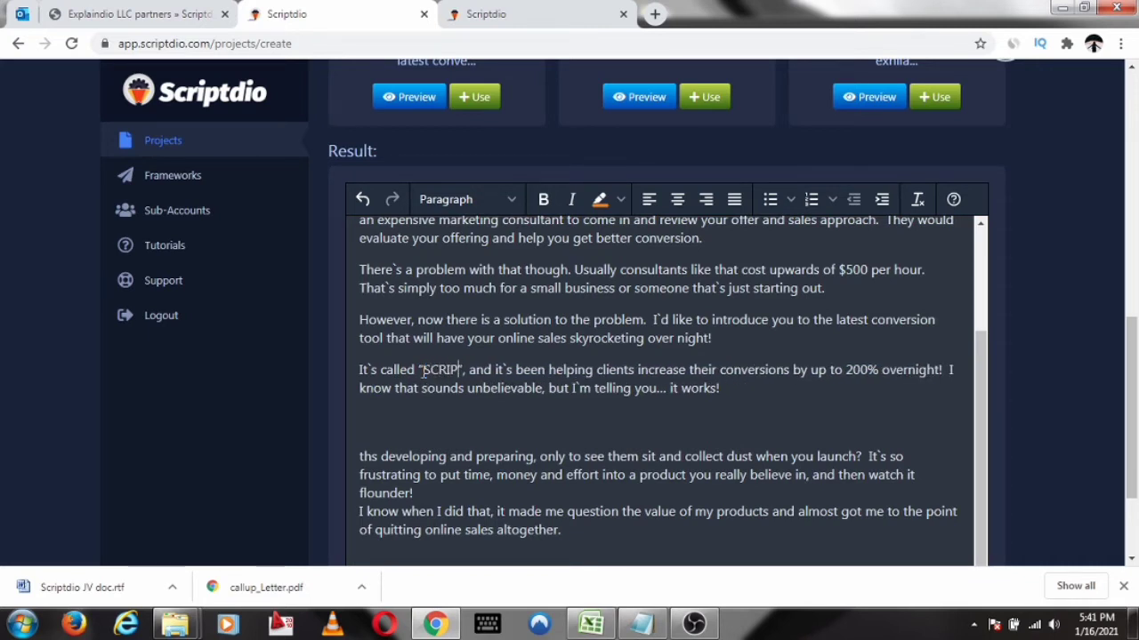
text(T)
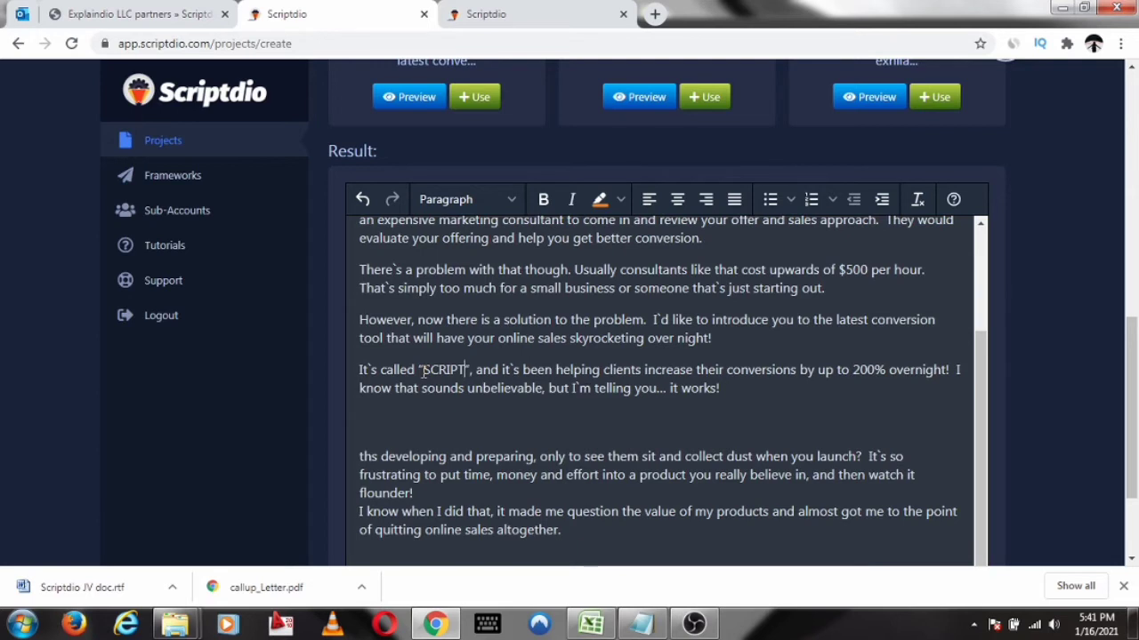
text(DIO)
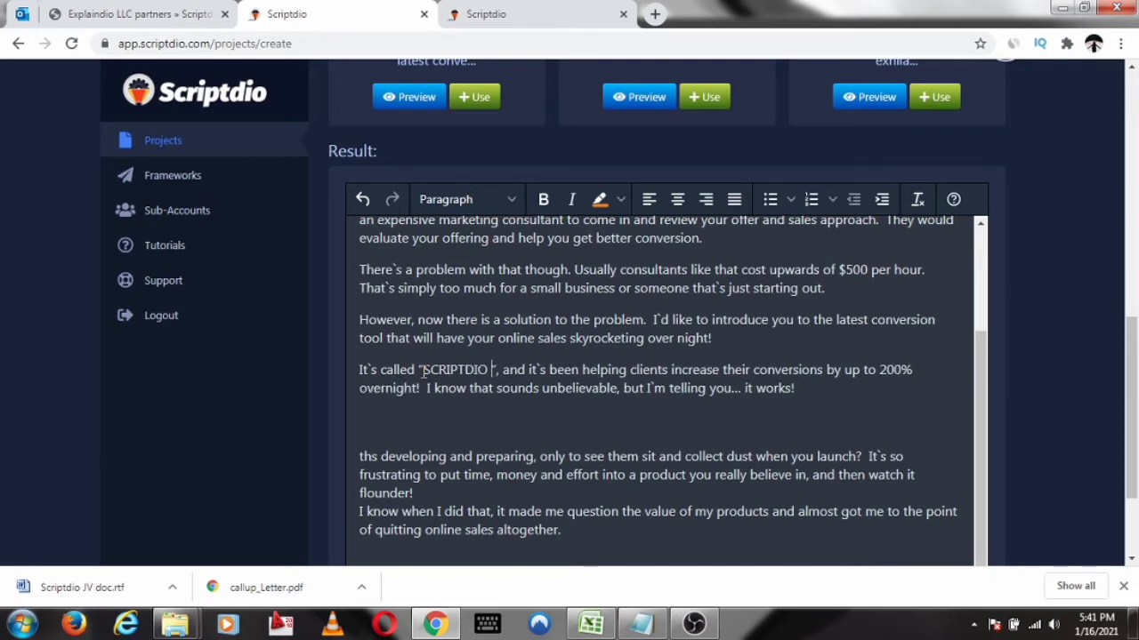
key(BackSpace)
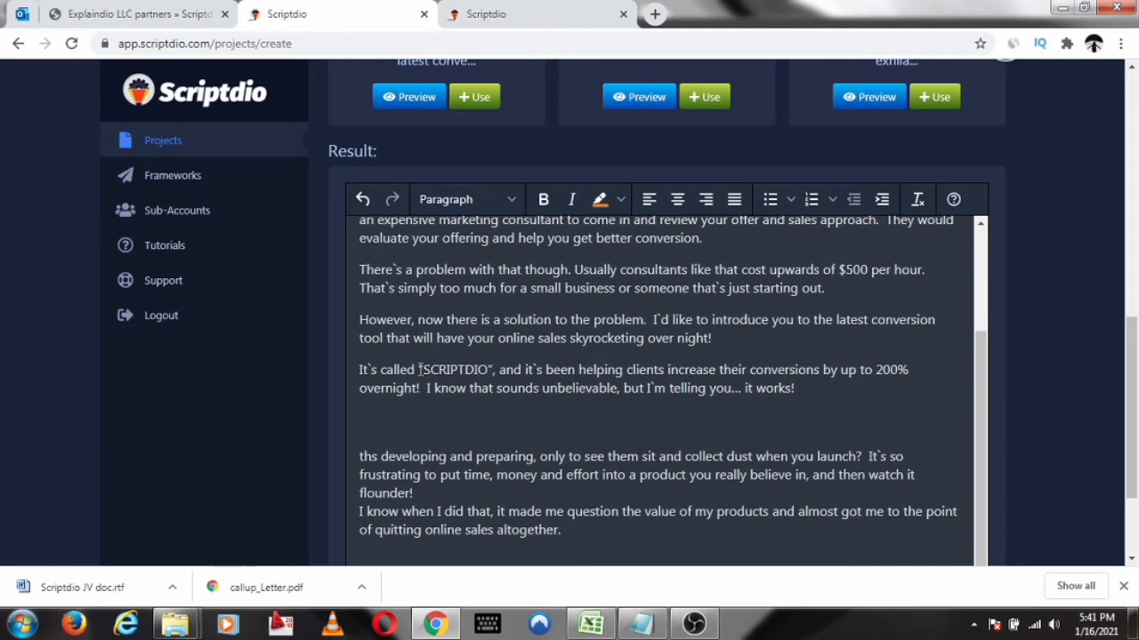
Make the word "SCRIPTDIO" in the script result bold and deselect it
drag(424, 372, 488, 371)
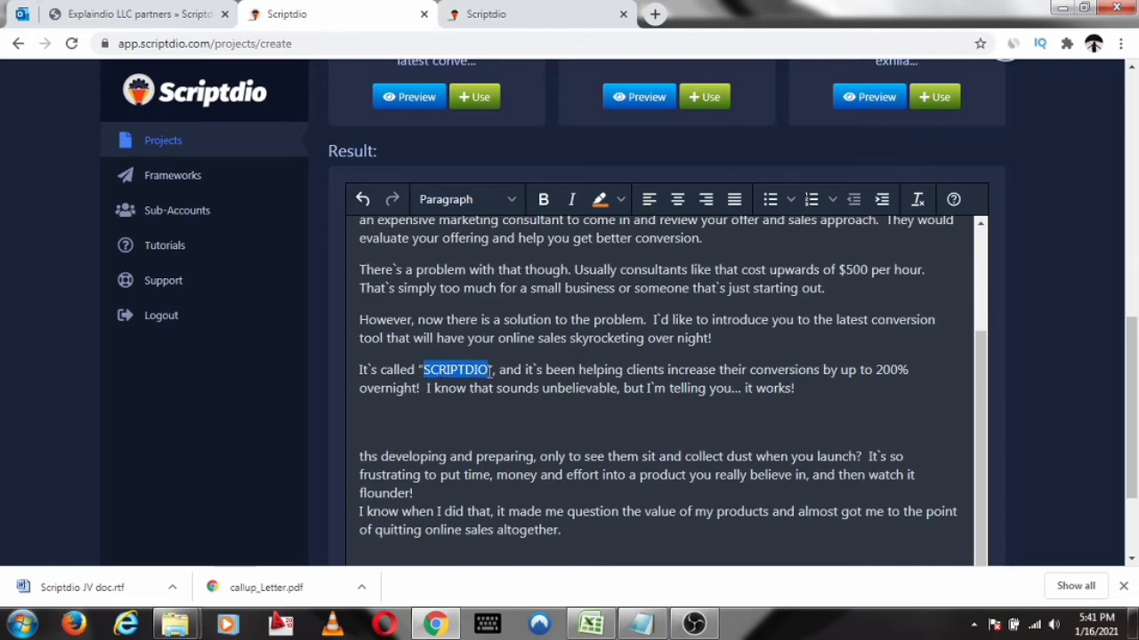
click(543, 199)
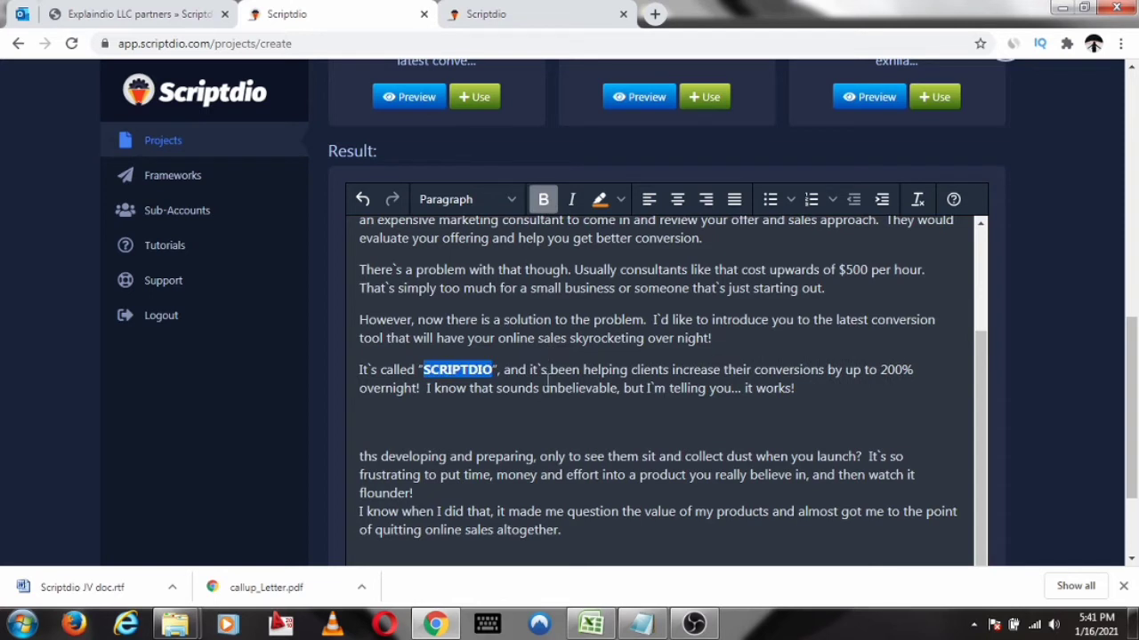
click(548, 377)
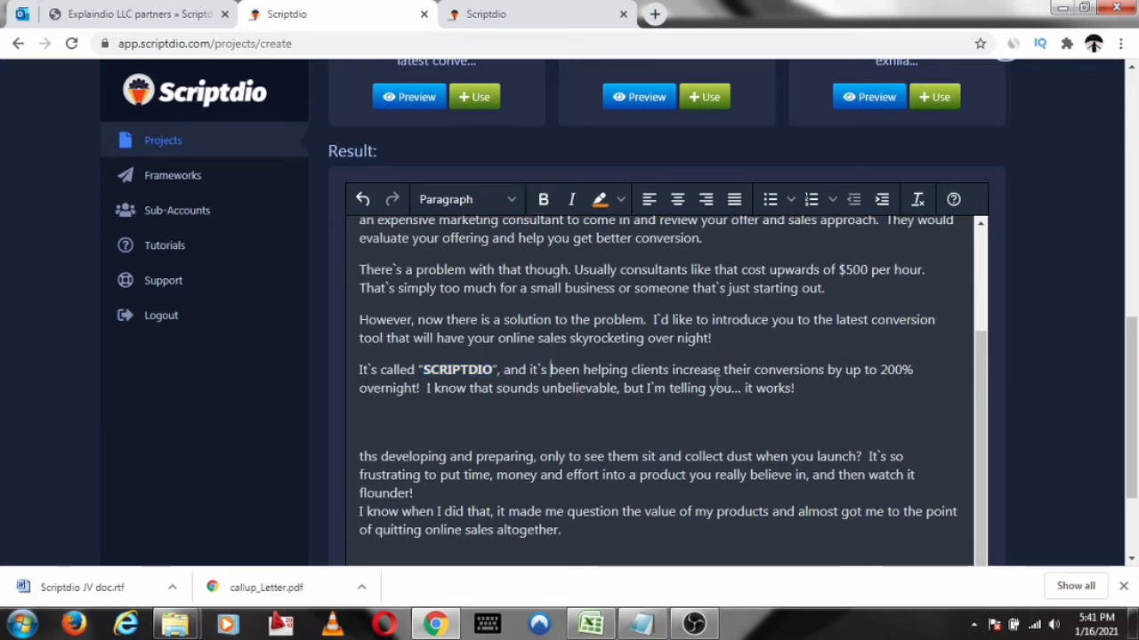
Show the snap codes for "Introduction and Product Presentation" and insert Example 1 into the script result
scroll(774, 356, down, 1)
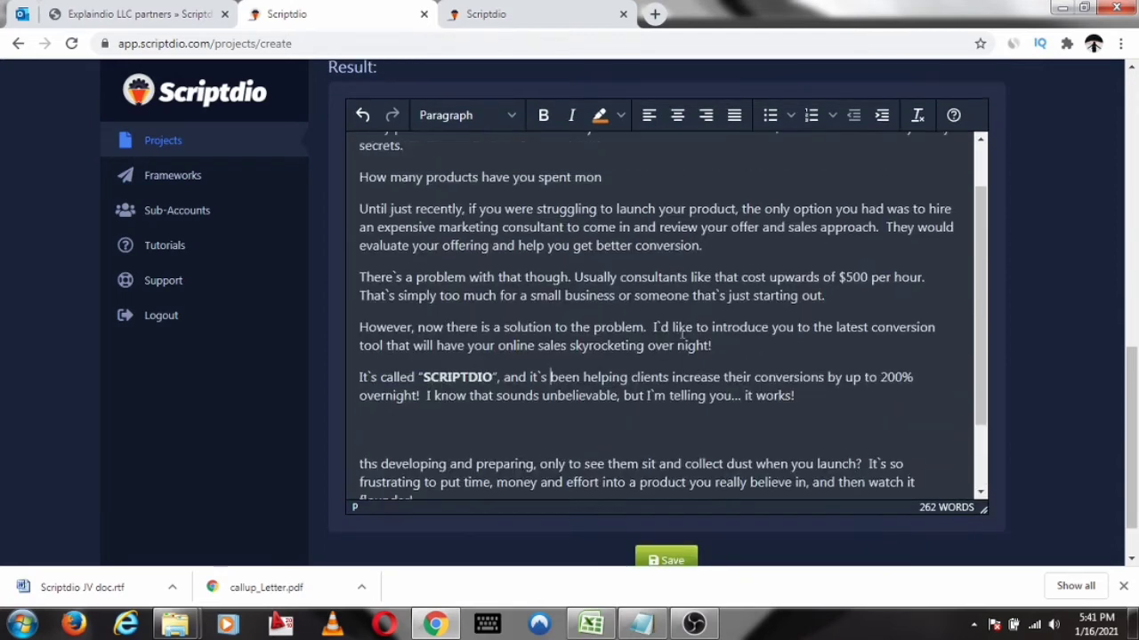
scroll(682, 331, up, 1)
scroll(711, 231, up, 4)
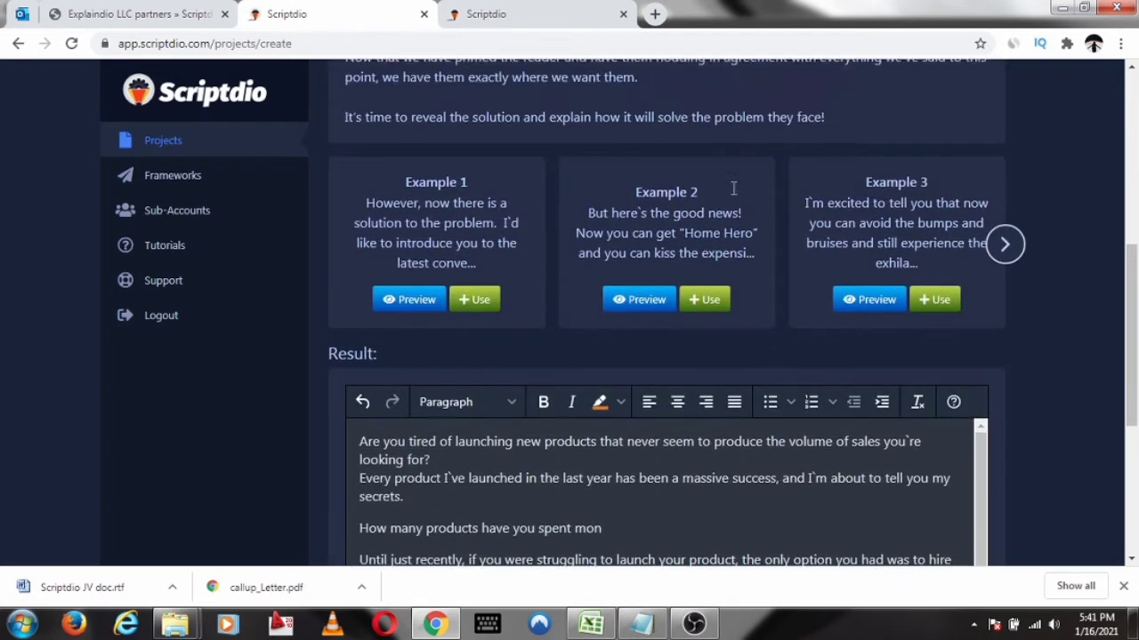
scroll(733, 188, up, 3)
click(666, 174)
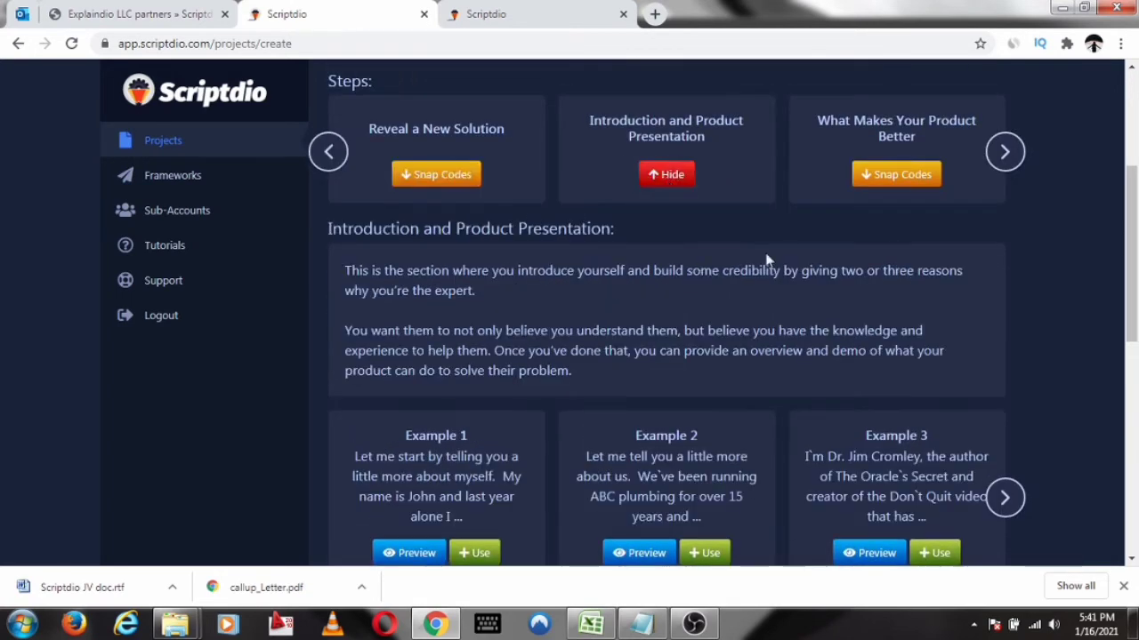
scroll(768, 259, down, 2)
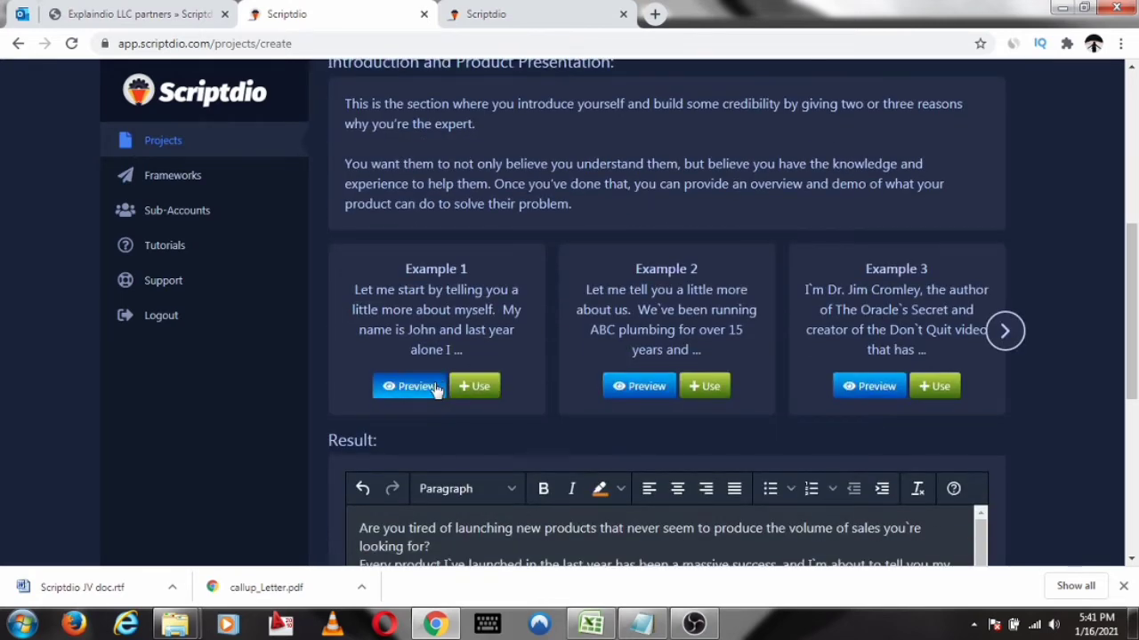
click(474, 386)
scroll(620, 267, down, 3)
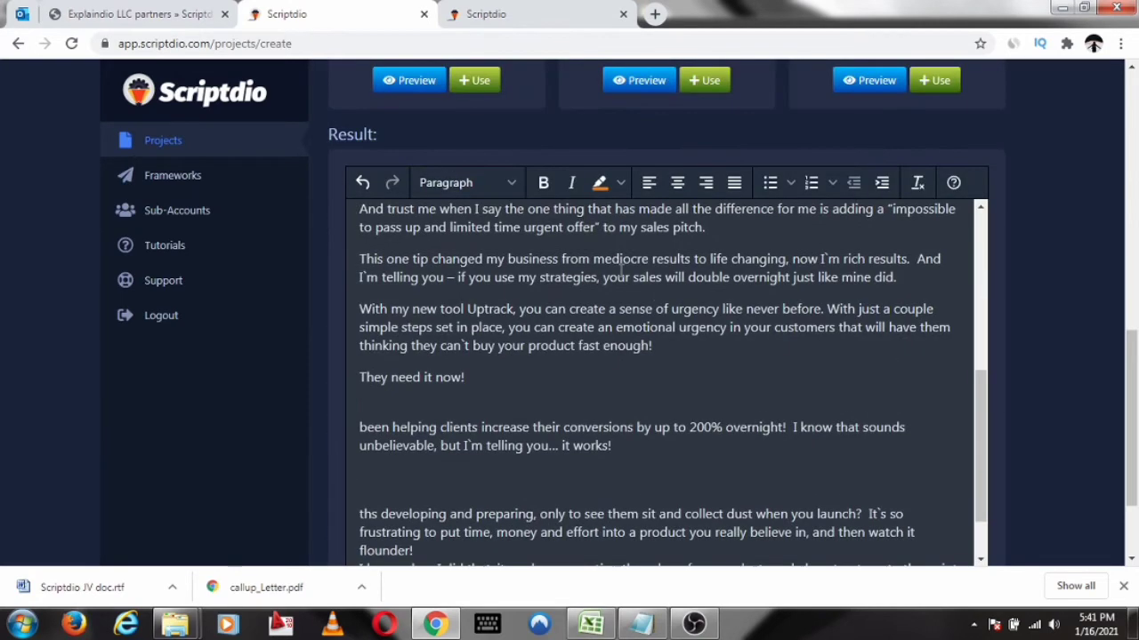
scroll(622, 265, up, 3)
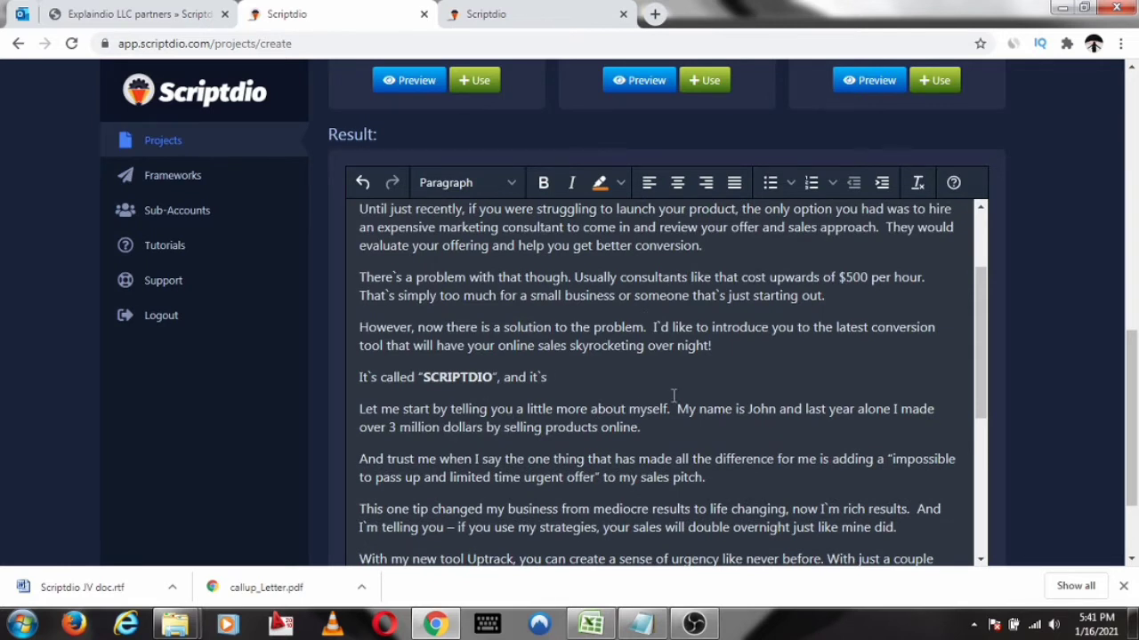
Replace the sample first name after "My name is" in the introduction passage with the presenter's first name
scroll(674, 395, down, 1)
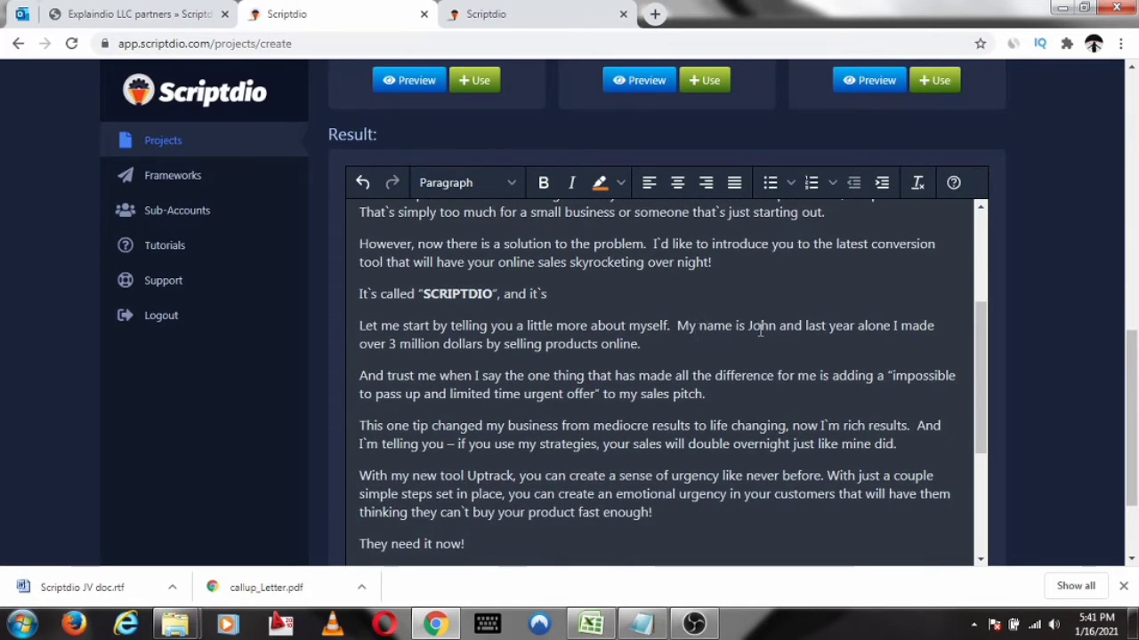
drag(748, 326, 779, 325)
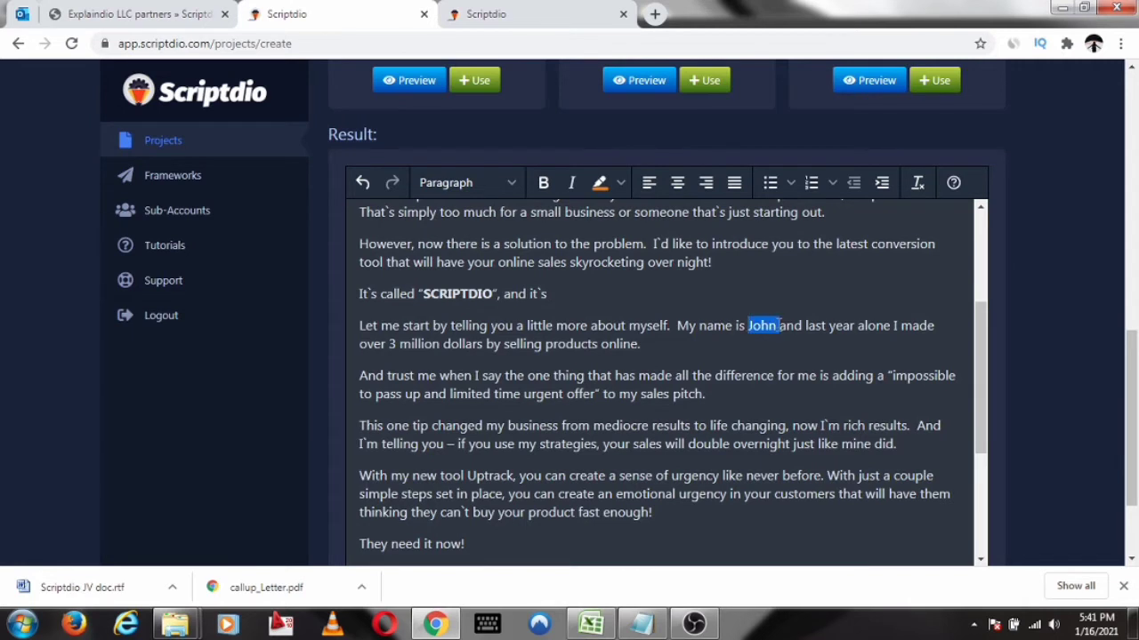
key(BackSpace)
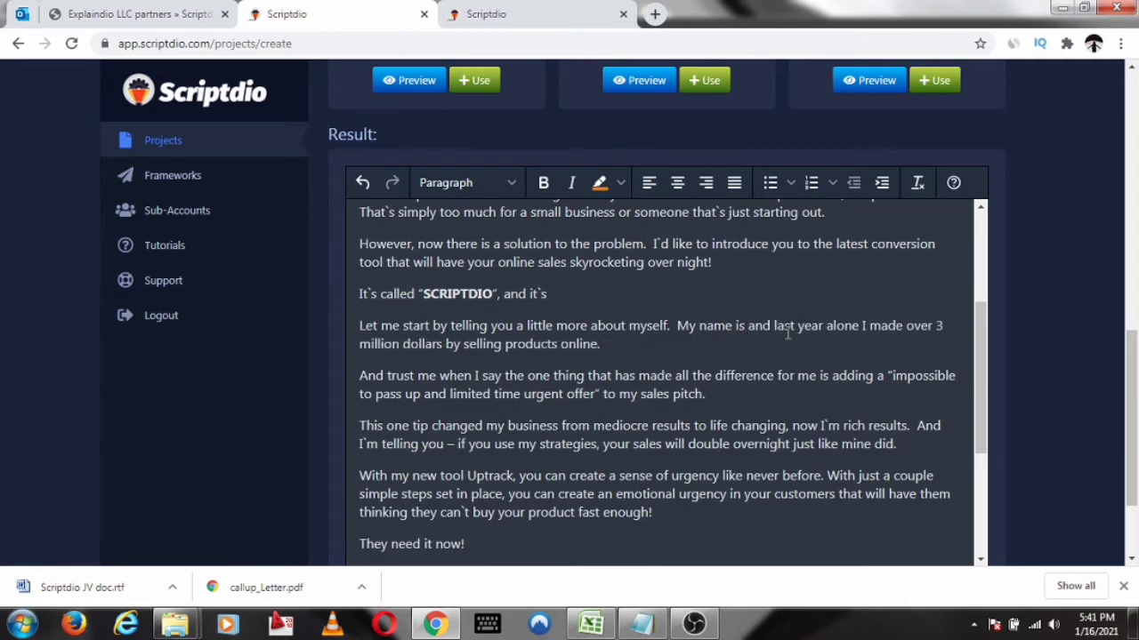
text(Kenneth)
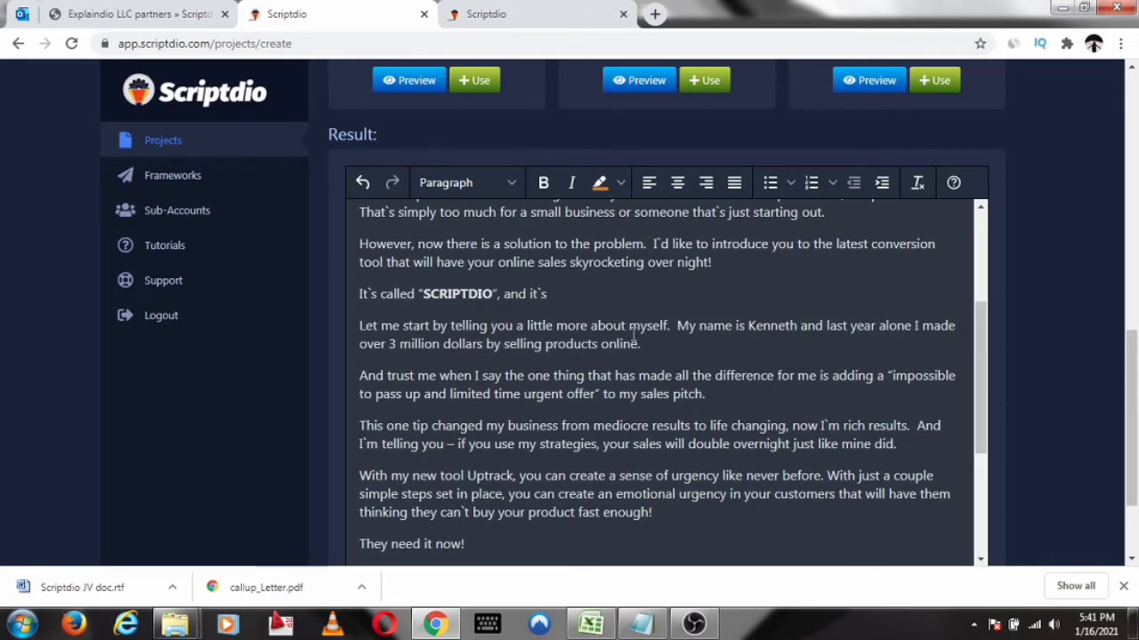
Show the snap codes for "What Makes Your Product Better" and insert Example 1 into the script result
scroll(602, 285, down, 2)
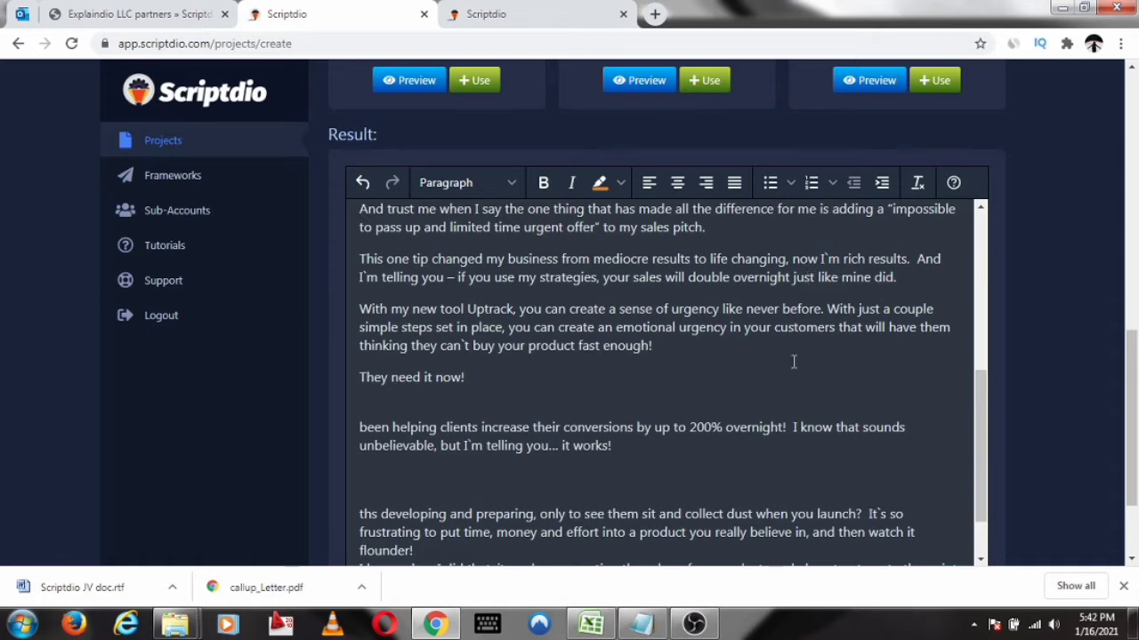
scroll(609, 355, down, 1)
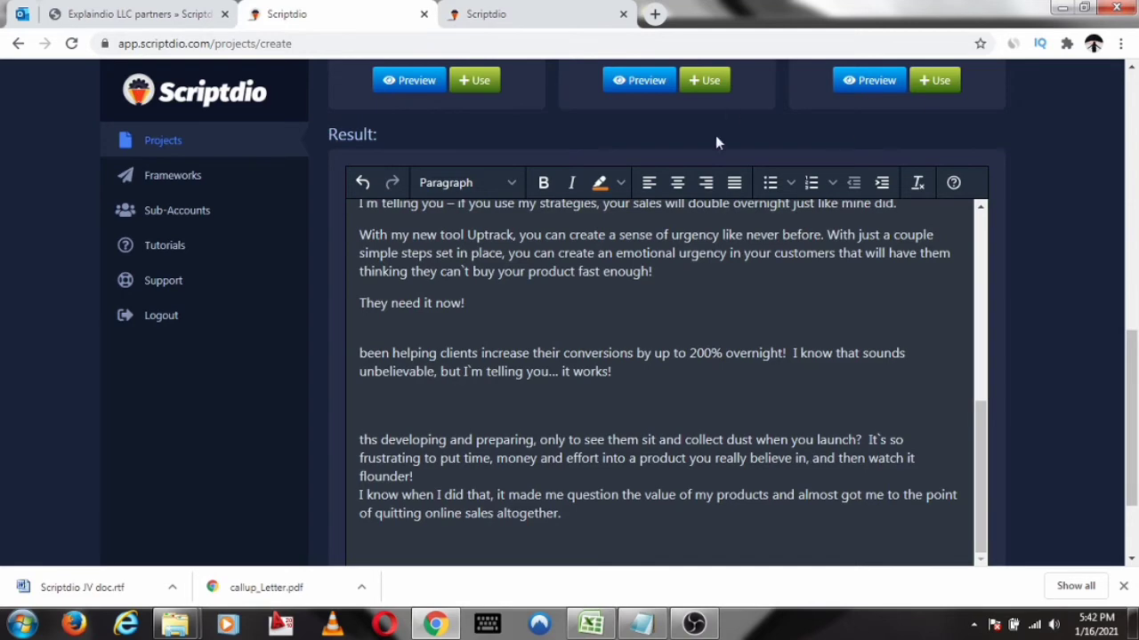
scroll(715, 142, up, 7)
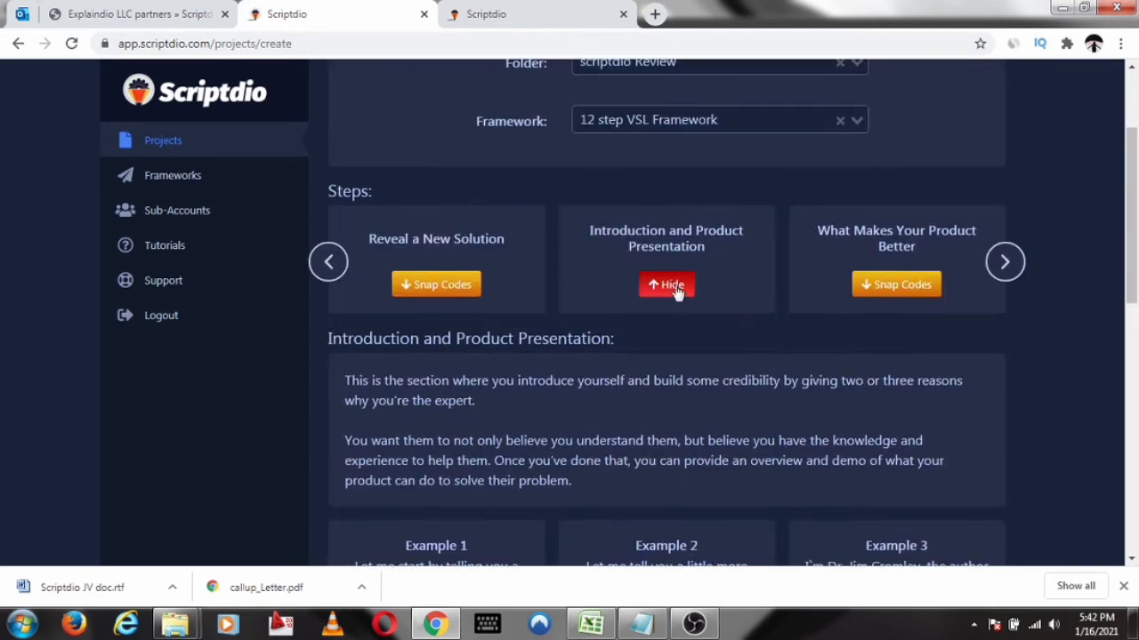
click(895, 287)
scroll(684, 107, down, 1)
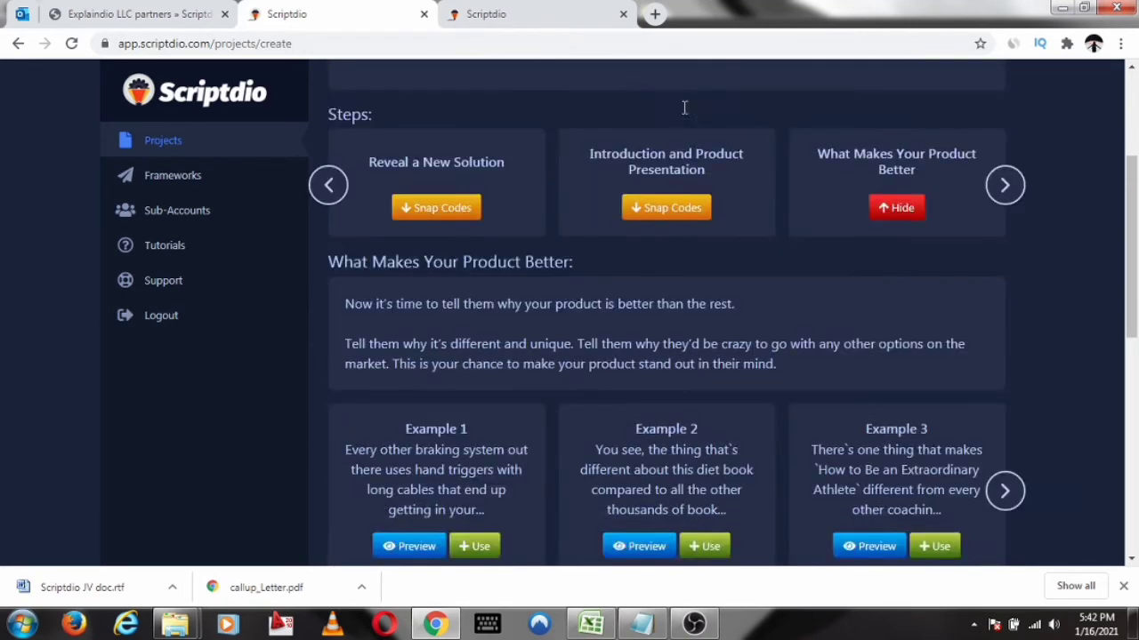
scroll(684, 108, down, 4)
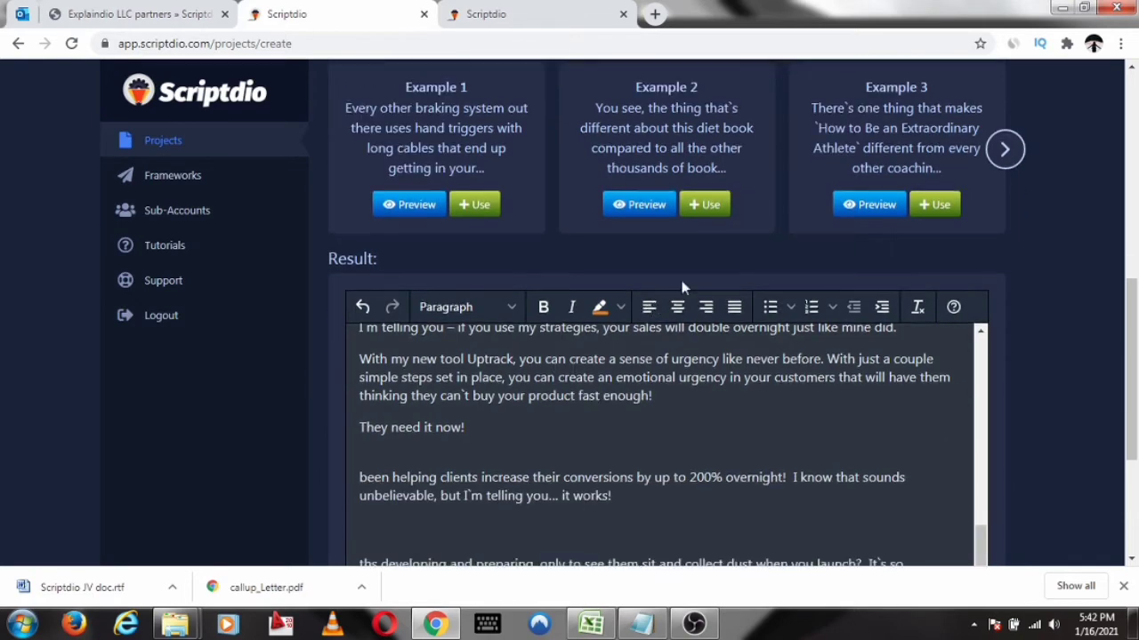
scroll(682, 287, down, 1)
scroll(685, 418, down, 2)
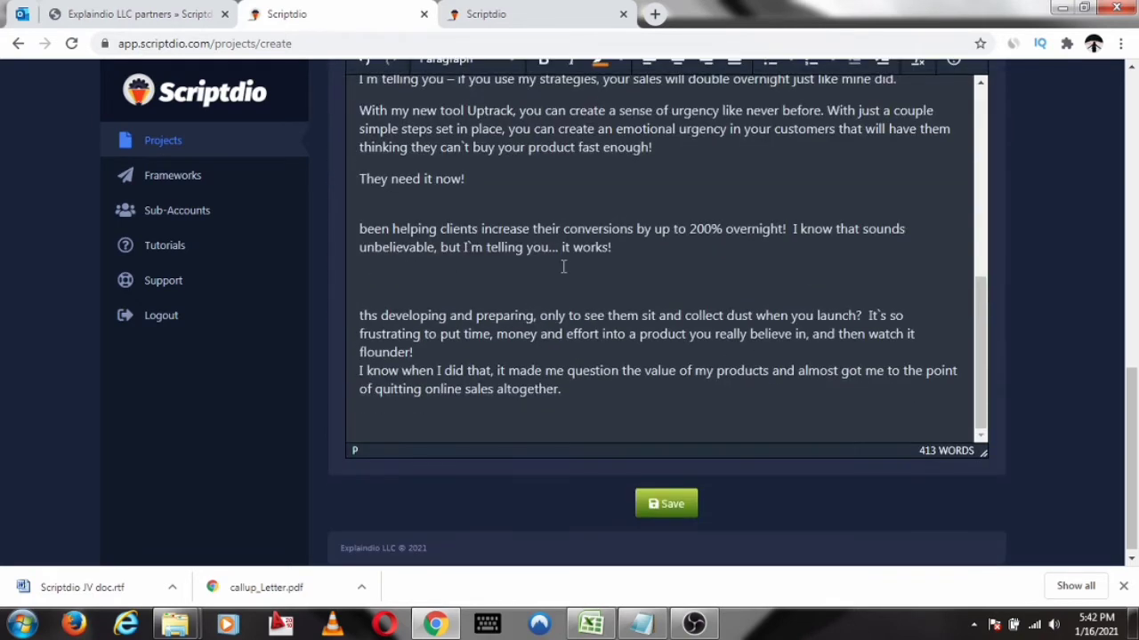
scroll(563, 267, up, 10)
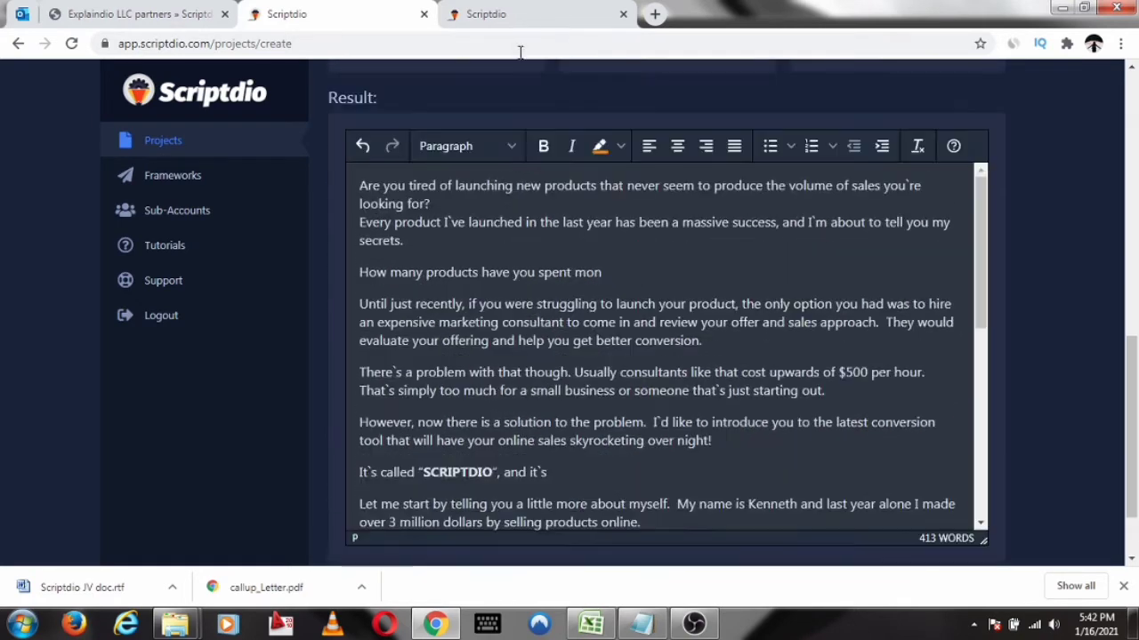
scroll(480, 134, up, 3)
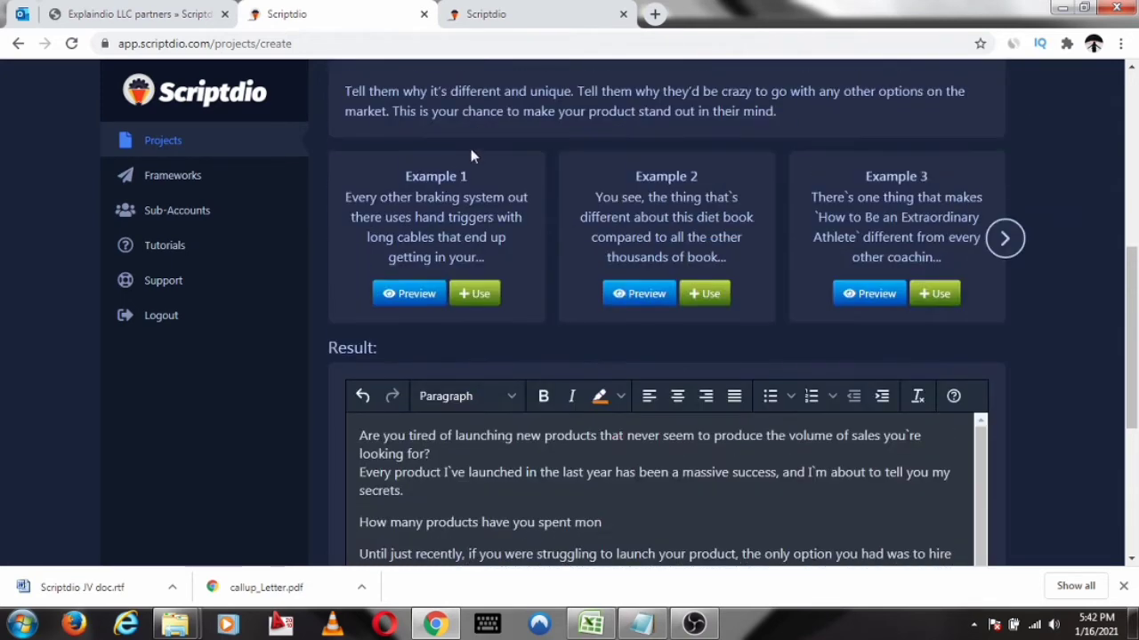
click(474, 294)
Review the script result from the inserted braking system passage down to its end
scroll(585, 307, down, 2)
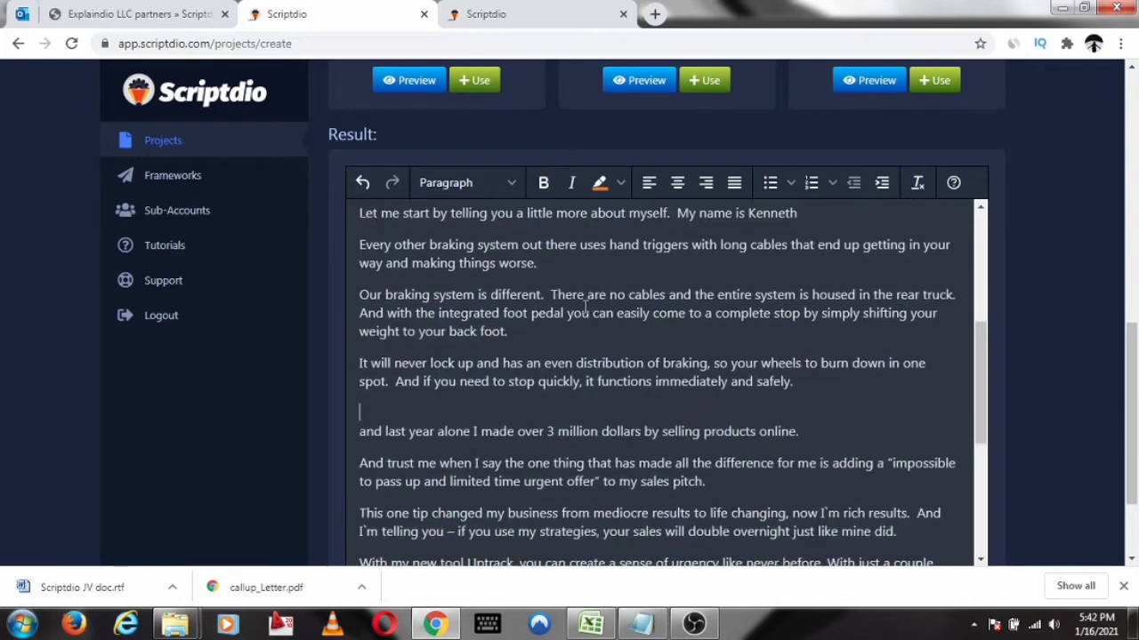
scroll(596, 316, down, 6)
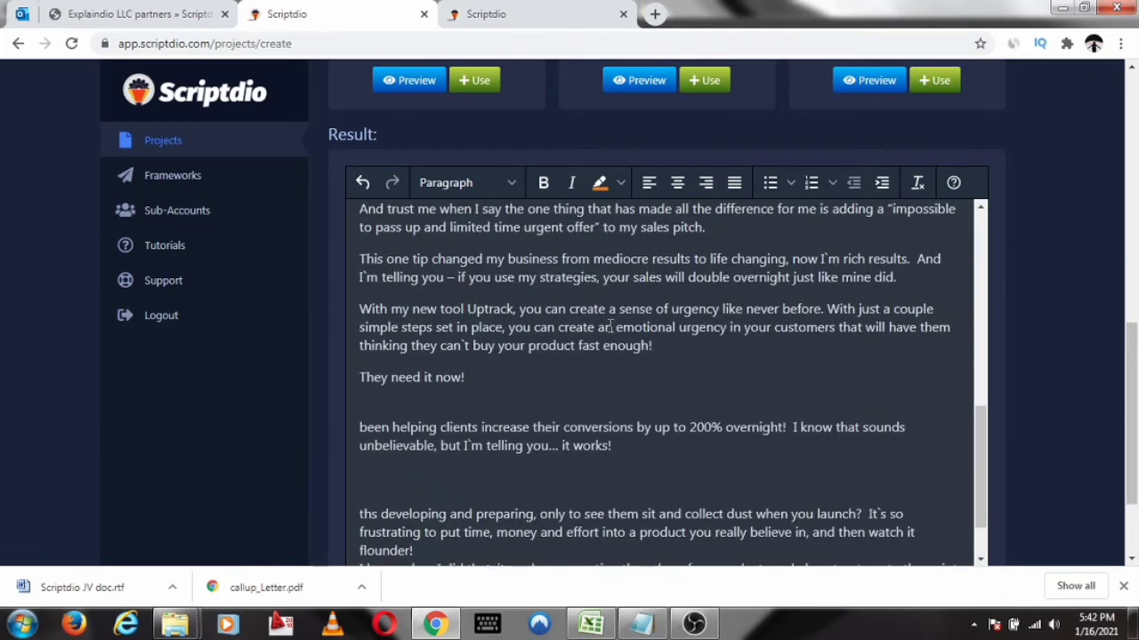
scroll(611, 323, down, 2)
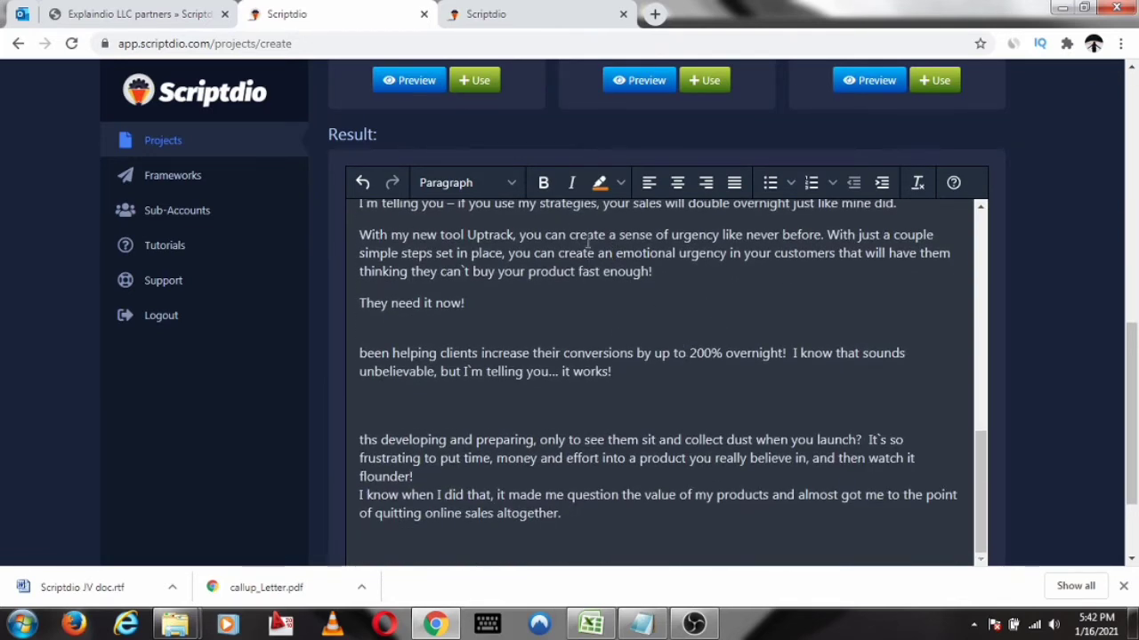
scroll(588, 249, down, 1)
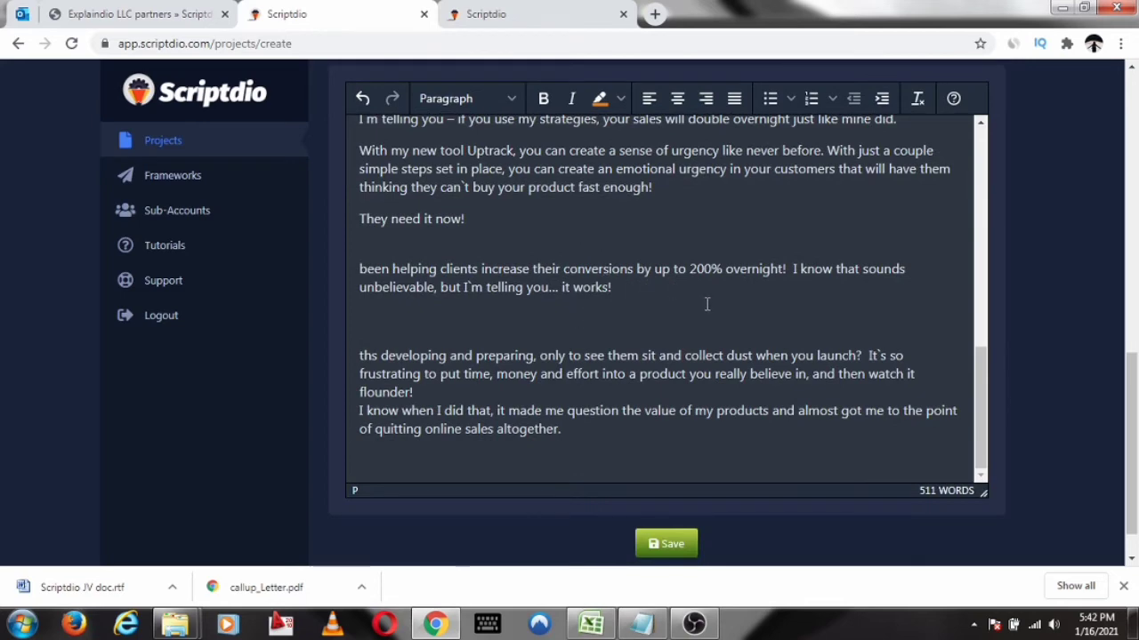
scroll(623, 287, up, 3)
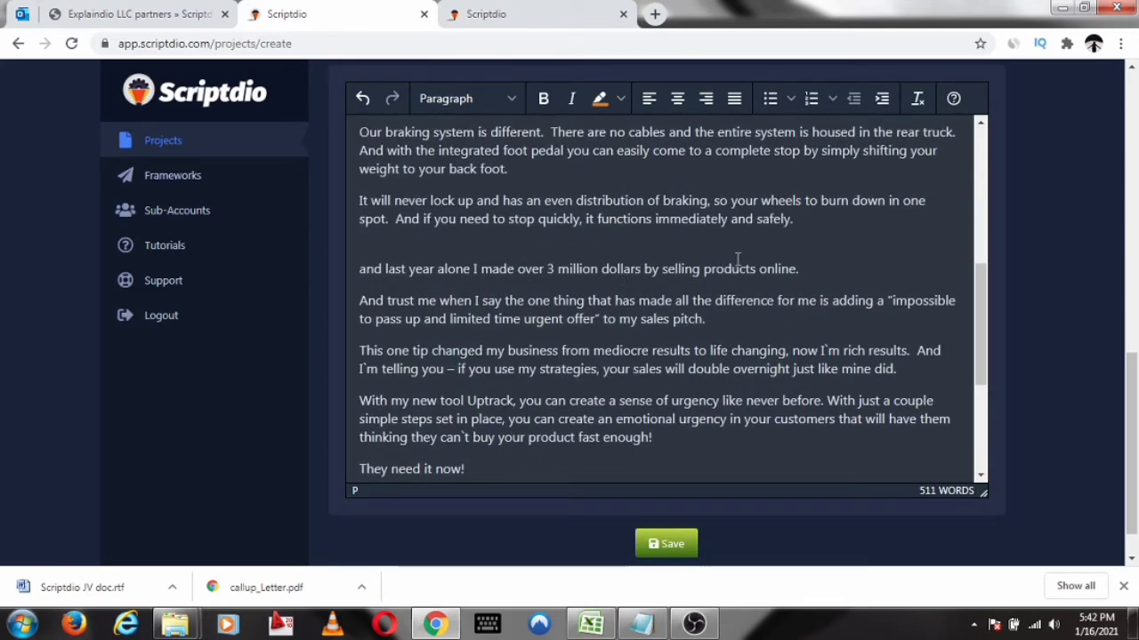
scroll(759, 235, up, 1)
scroll(759, 233, down, 5)
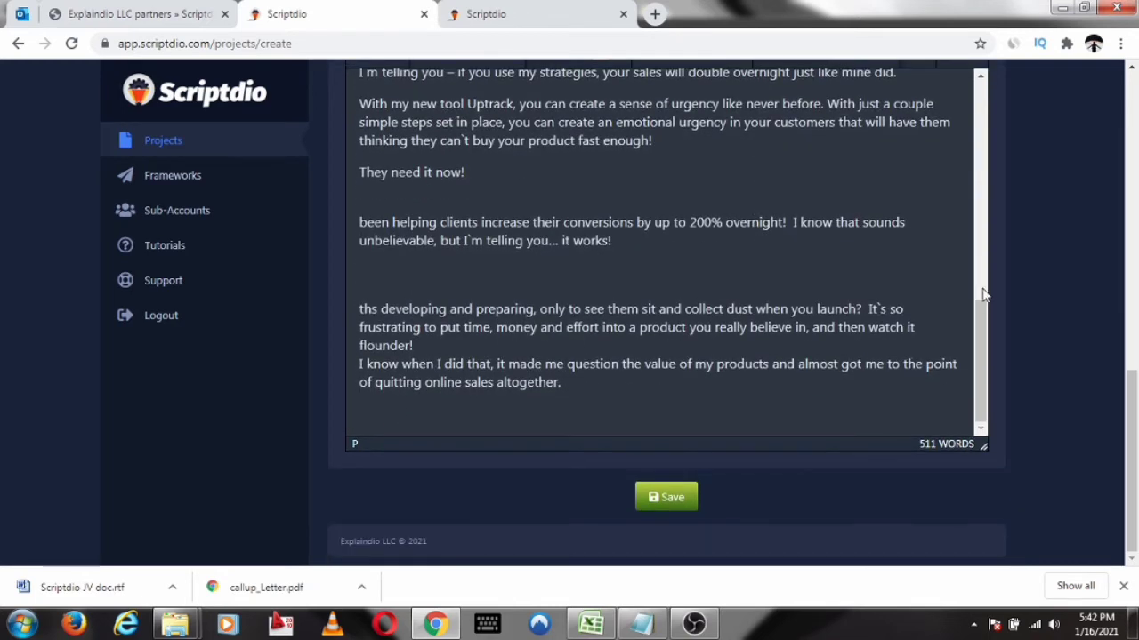
Show the snap codes for "Describe what makes your product unique" and insert Example 1 into the script result
scroll(1018, 241, up, 3)
scroll(1023, 238, up, 6)
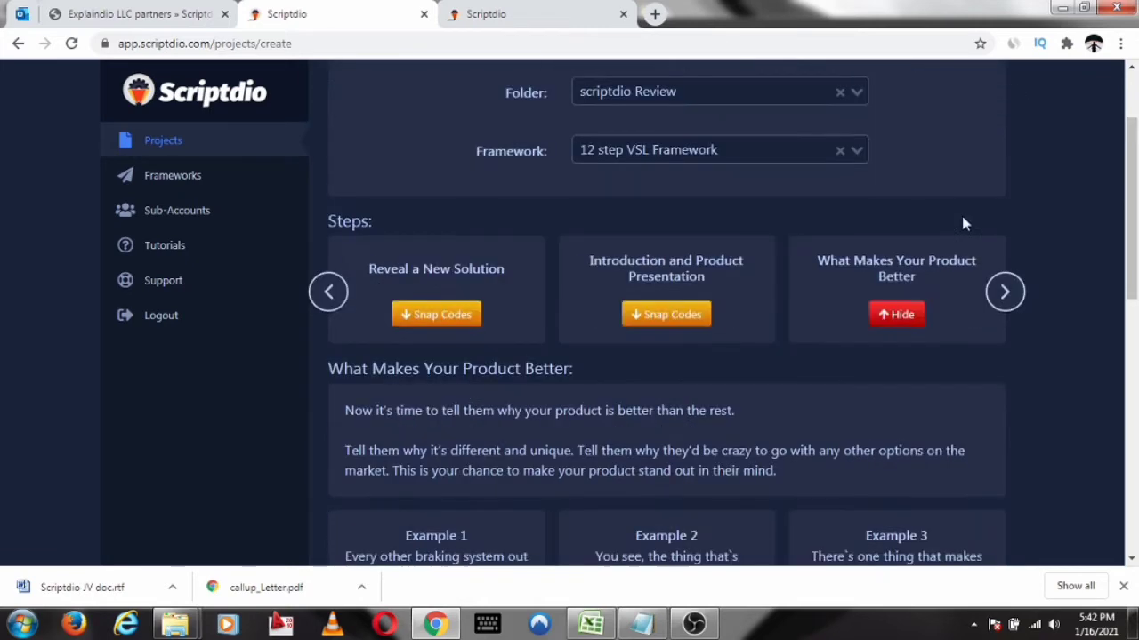
click(1014, 349)
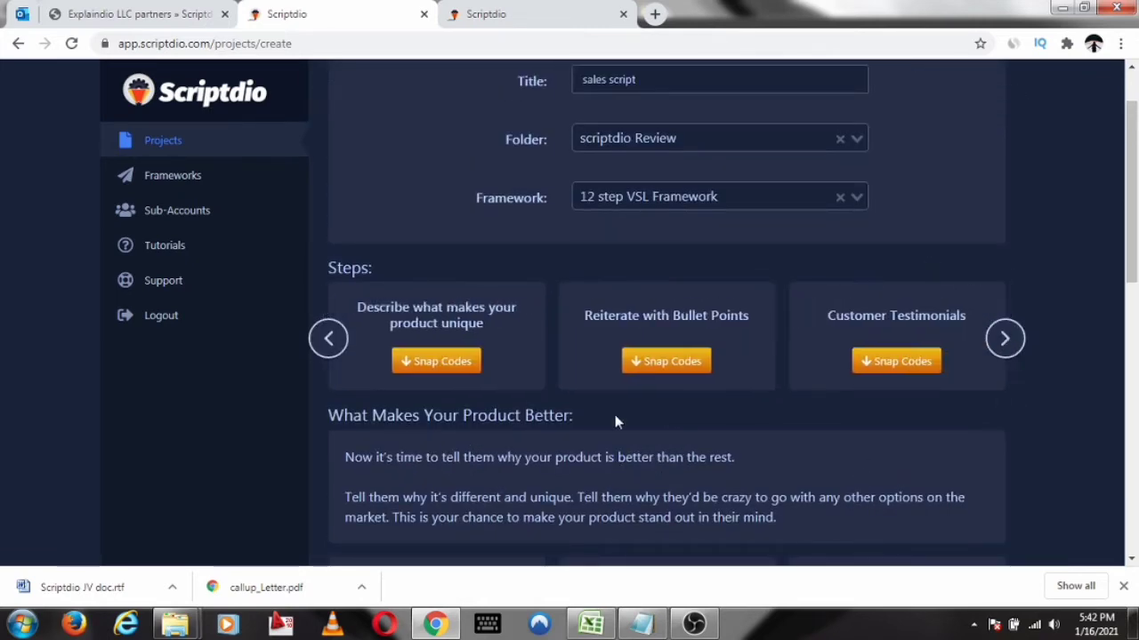
click(458, 365)
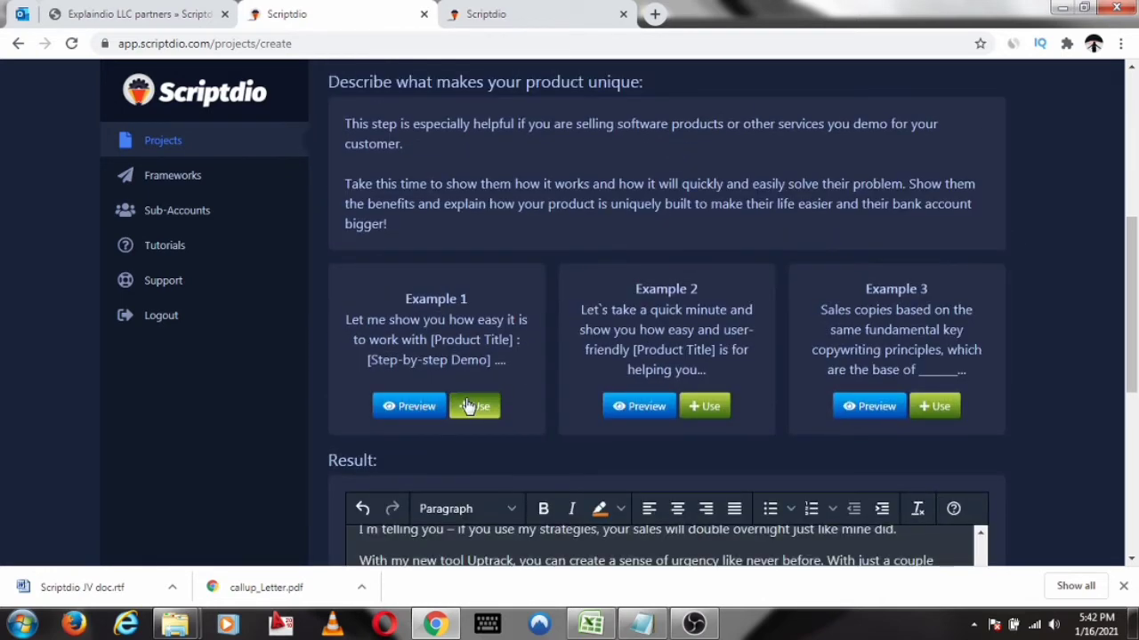
click(472, 406)
scroll(738, 250, down, 4)
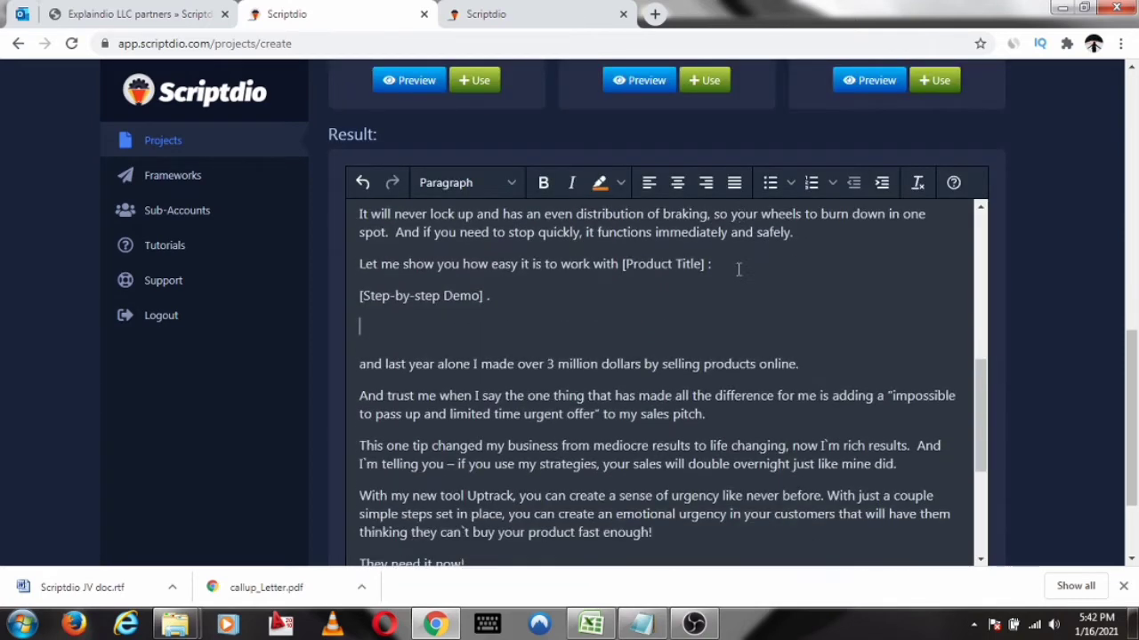
Replace the "[Product Title]" placeholder in the script result with "SCRIPTDIO" and make it bold
scroll(527, 247, up, 2)
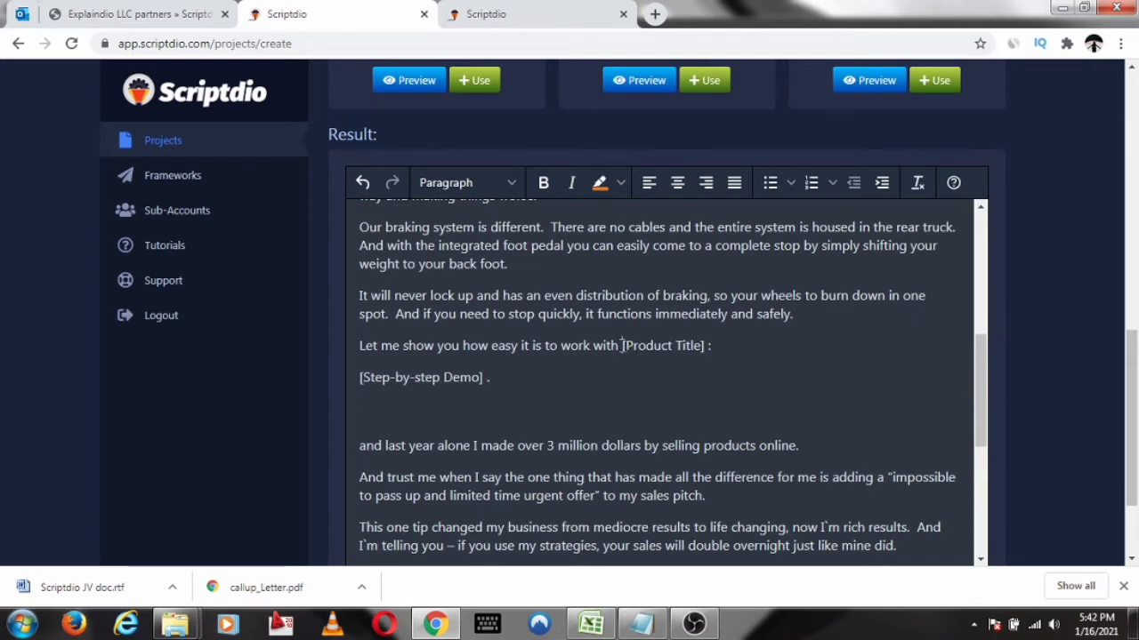
drag(622, 346, 707, 347)
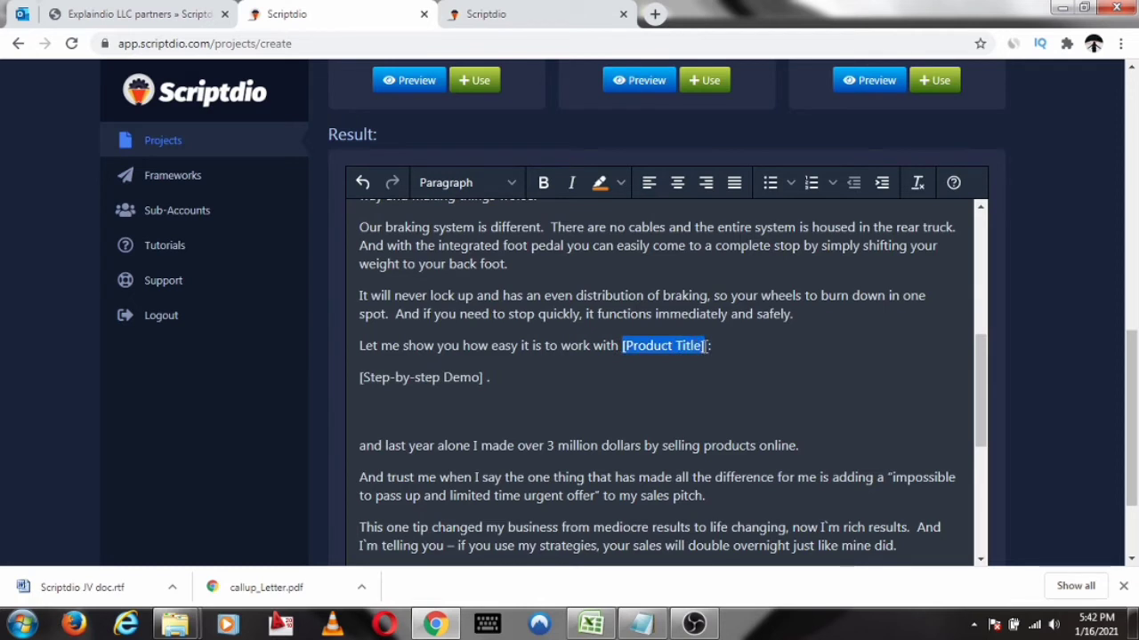
text(SCRIPT)
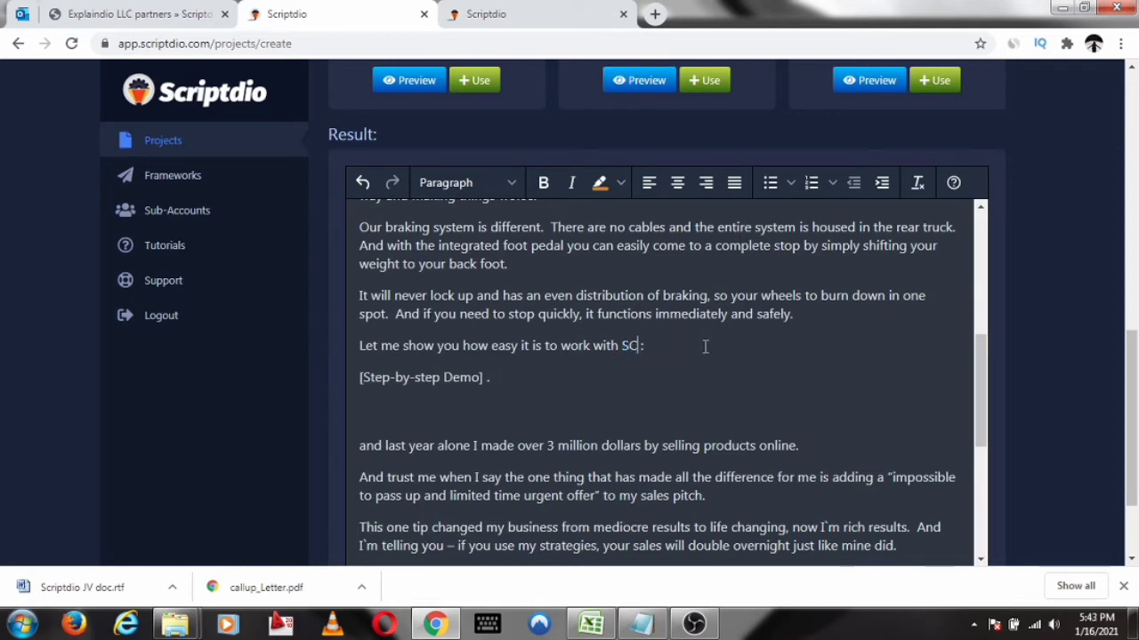
text(DIO)
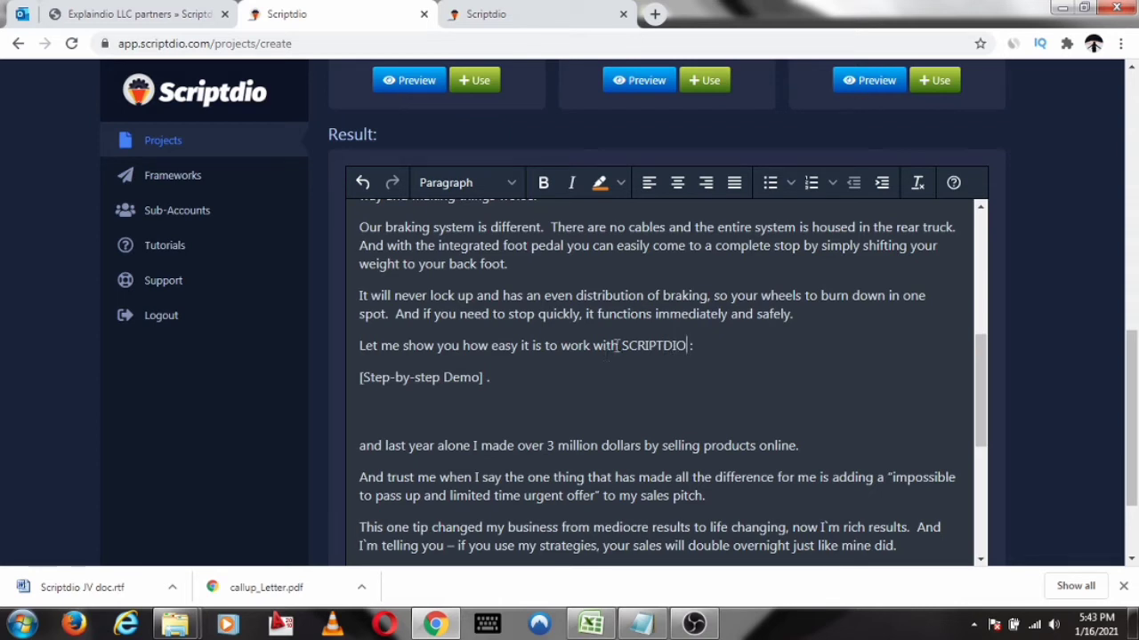
drag(622, 346, 686, 348)
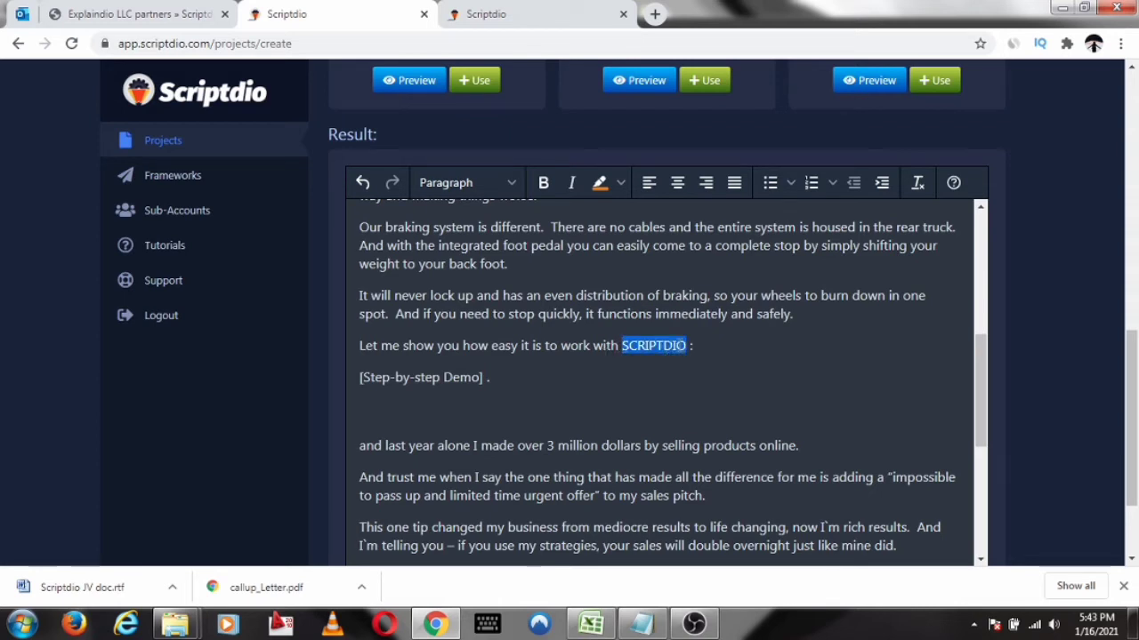
click(543, 183)
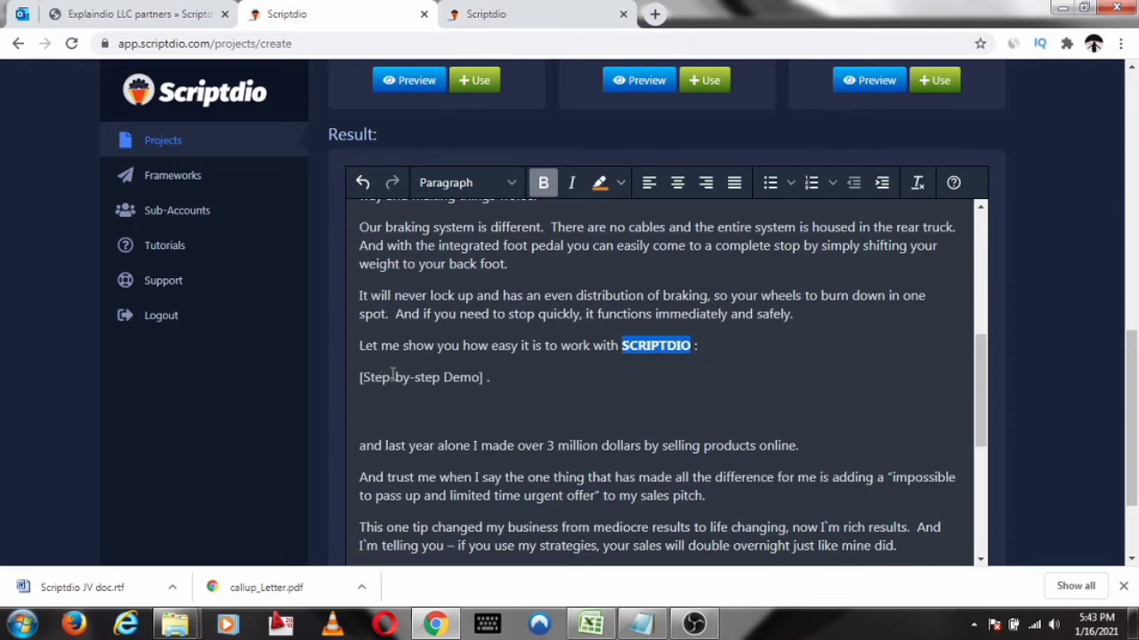
Delete the "[Step-by-step Demo] ." placeholder and the blank lines below it from the script result
click(486, 378)
shift+click(368, 389)
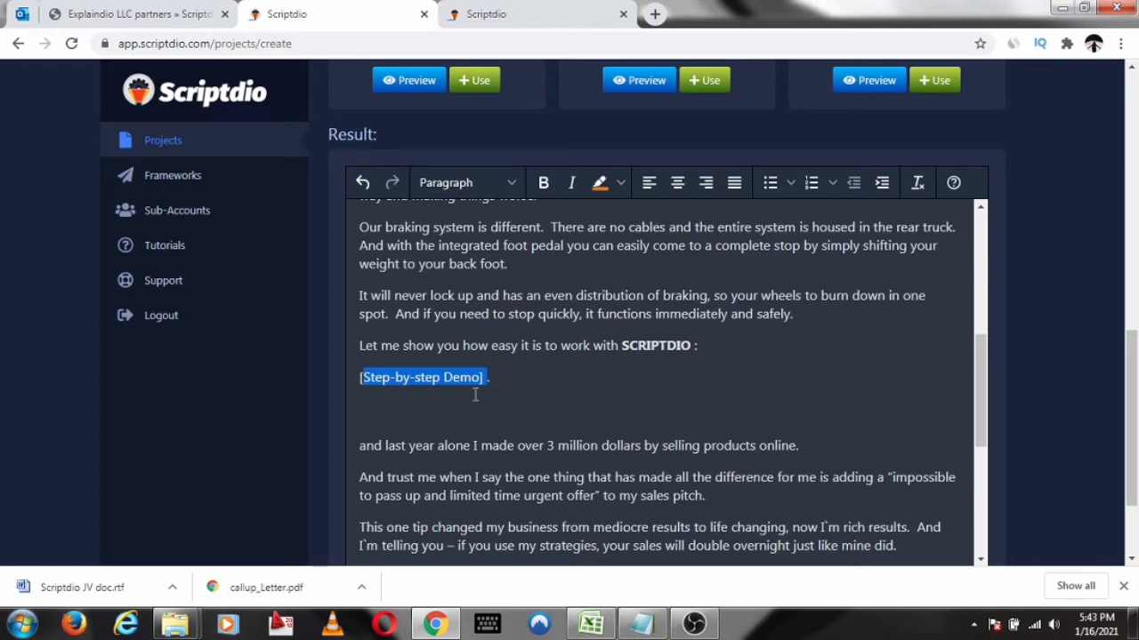
key(BackSpace)
key(BackSpace)
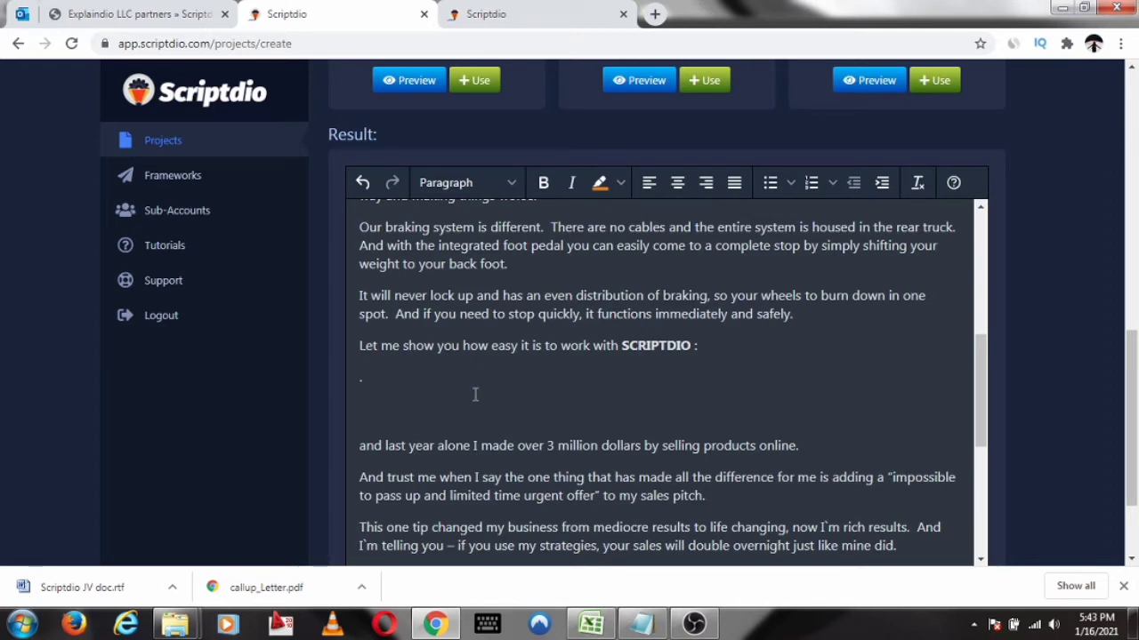
key(Delete)
key(Delete)
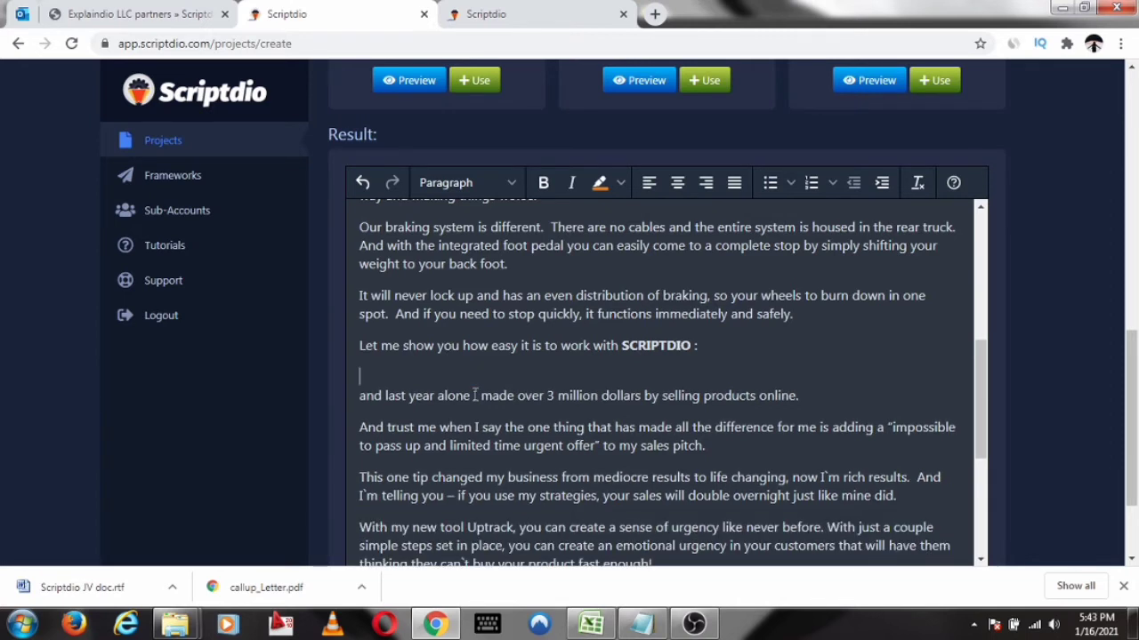
key(Delete)
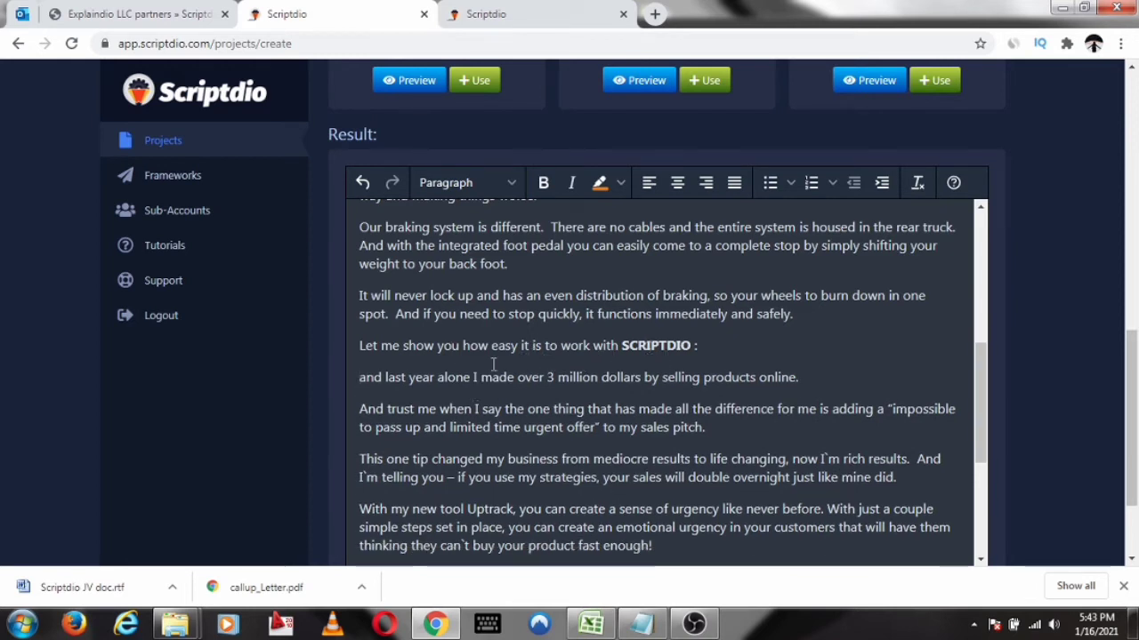
Add the line "Step 1: choose a template" below the sentence about how easy it is to work with SCRIPTDIO
click(704, 350)
key(Return)
text(S)
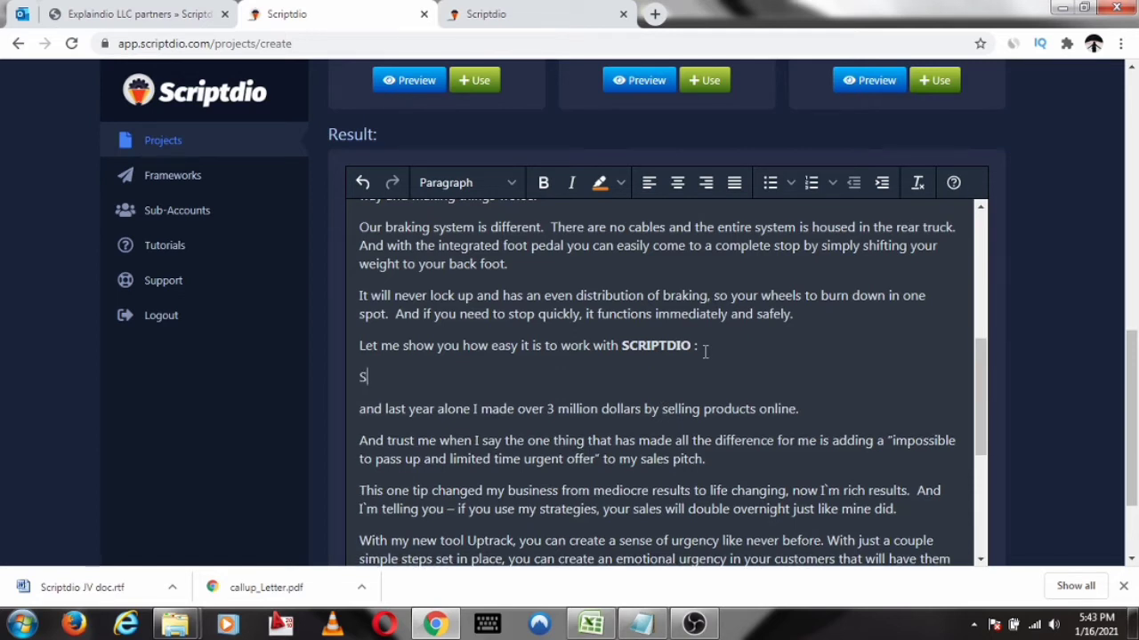
text(tep 1  choose a t)
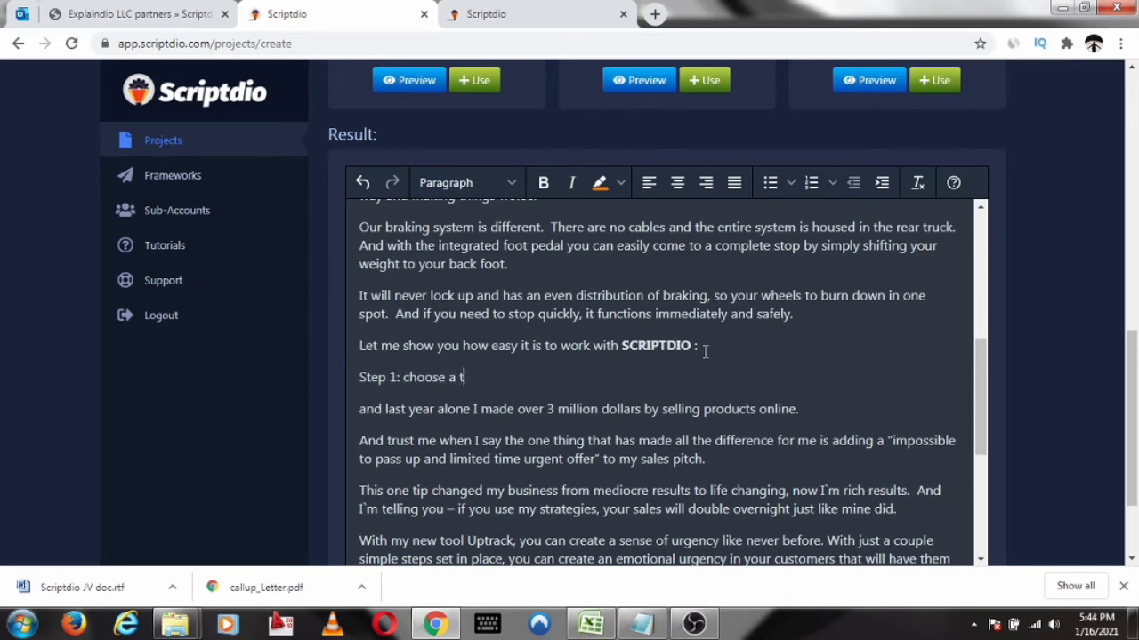
text(emplate)
Add the line "step 2: customise template" below the first demo step
key(Return)
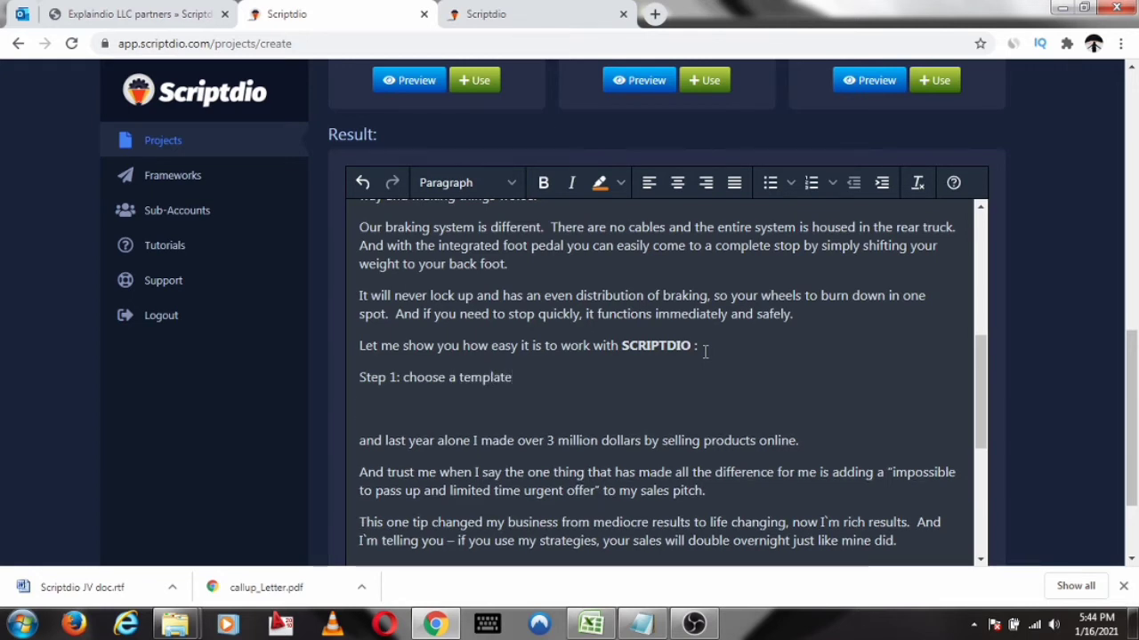
text(step)
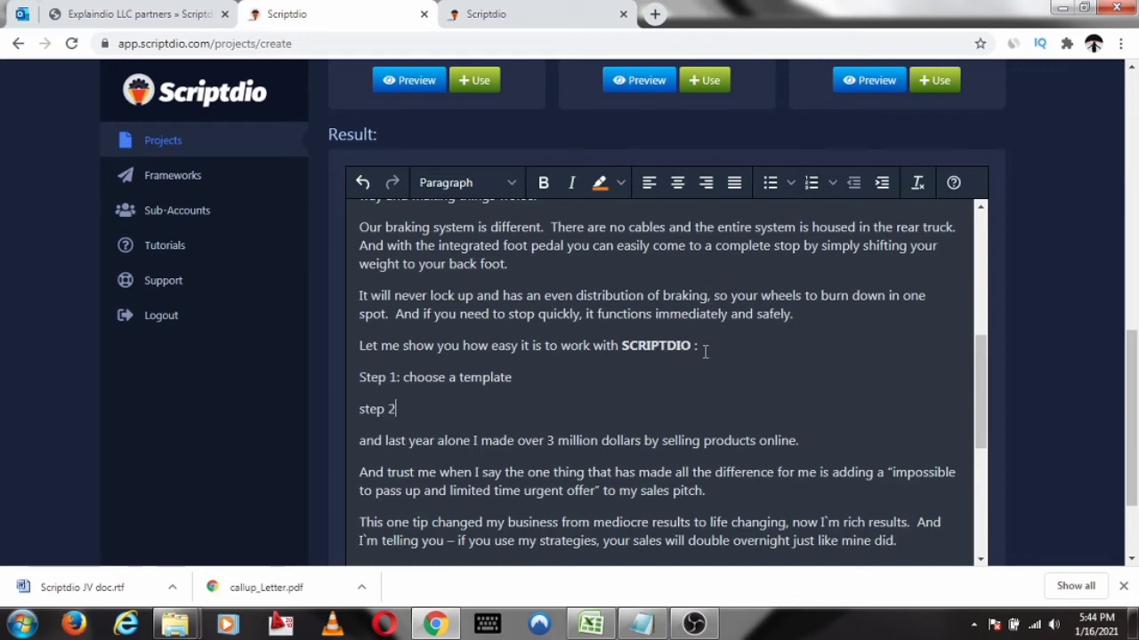
text( 2:)
text(custmomise template)
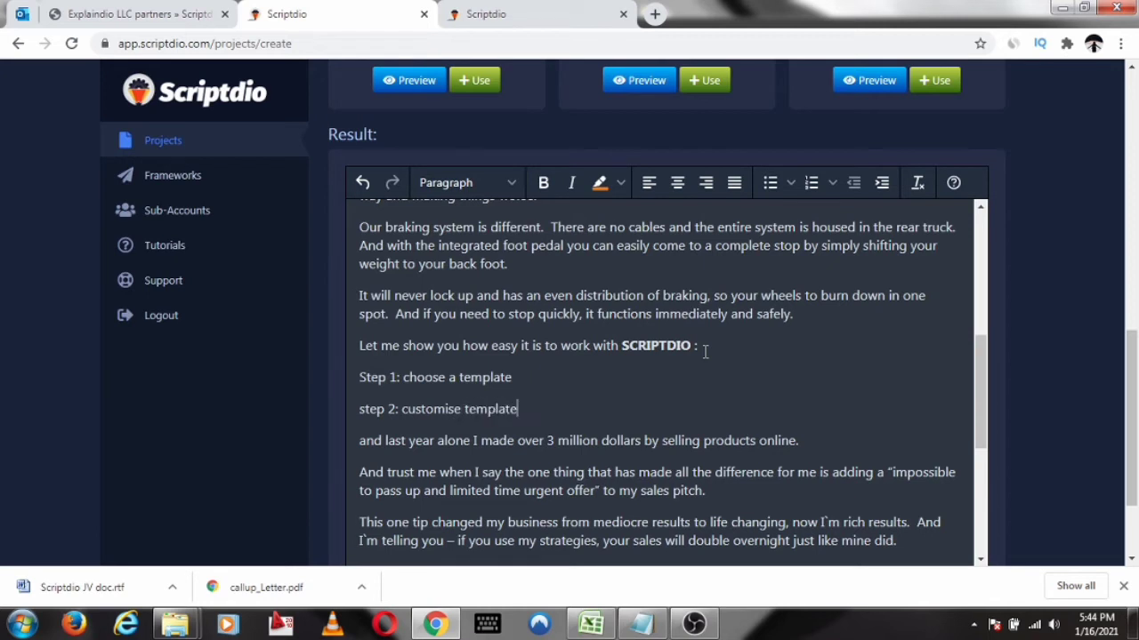
Add the line "step 3: generate script and voila" below the second demo step in the script result
key(Return)
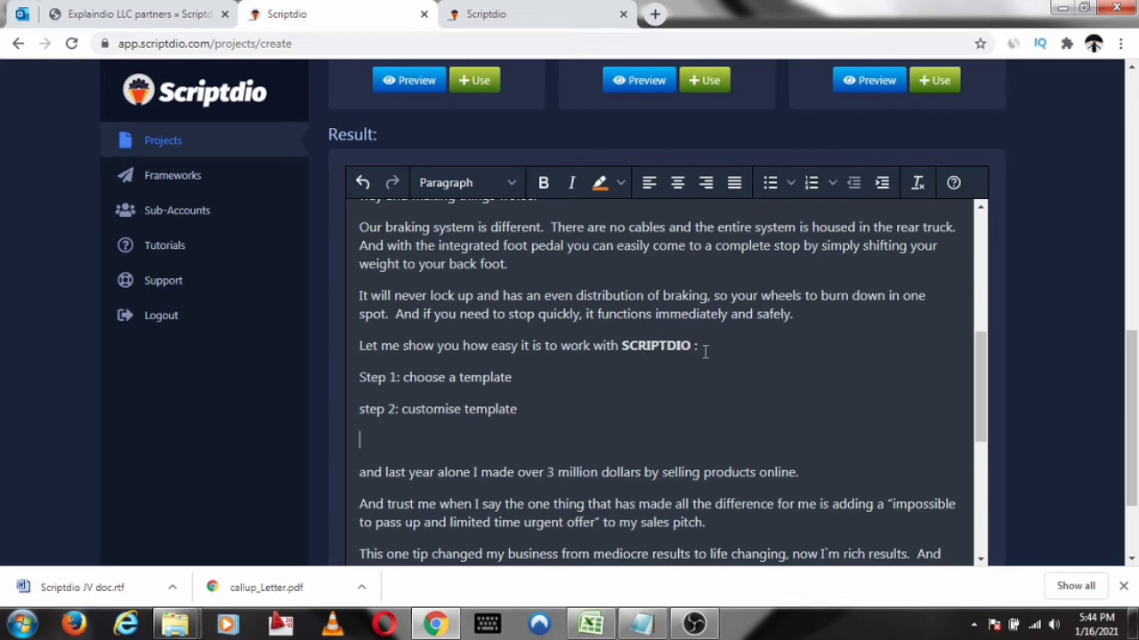
text(step 3)
text(: genera)
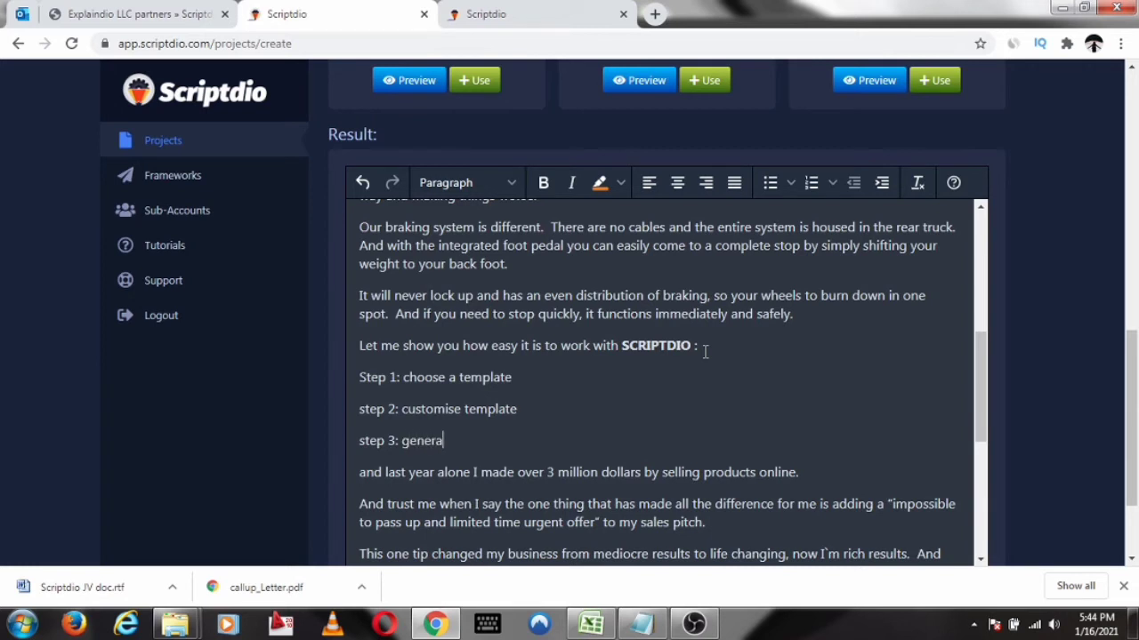
text(te )
text(scr)
text(ipot)
text(and )
text(voila)
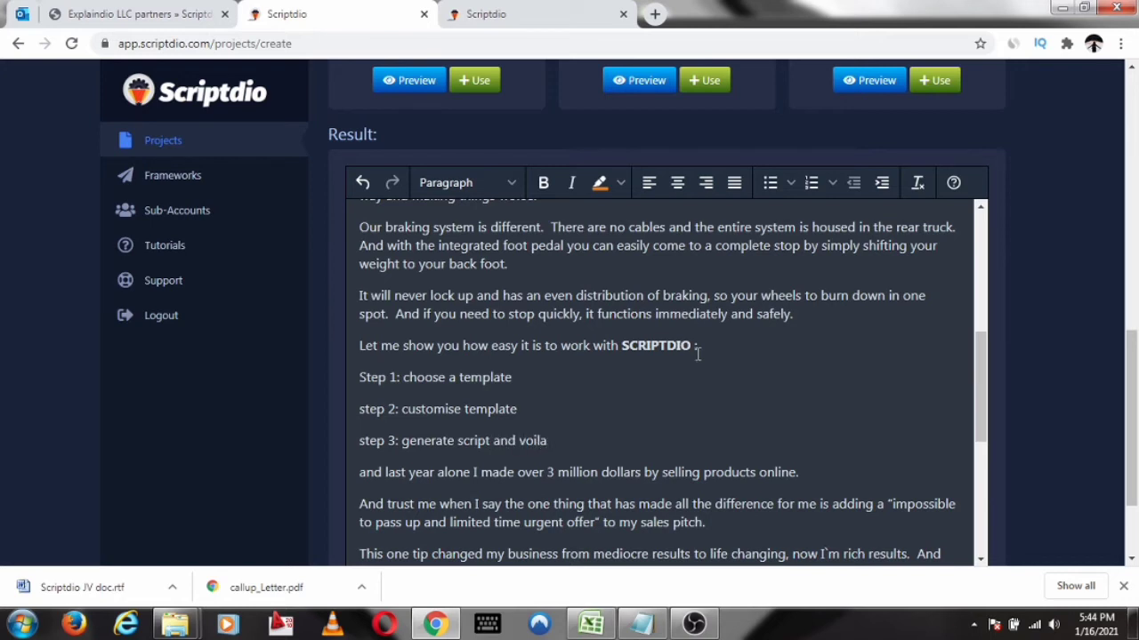
Insert Example 1 from the snap codes of the "Reiterate with Bullet Points" step into the script
scroll(694, 293, down, 3)
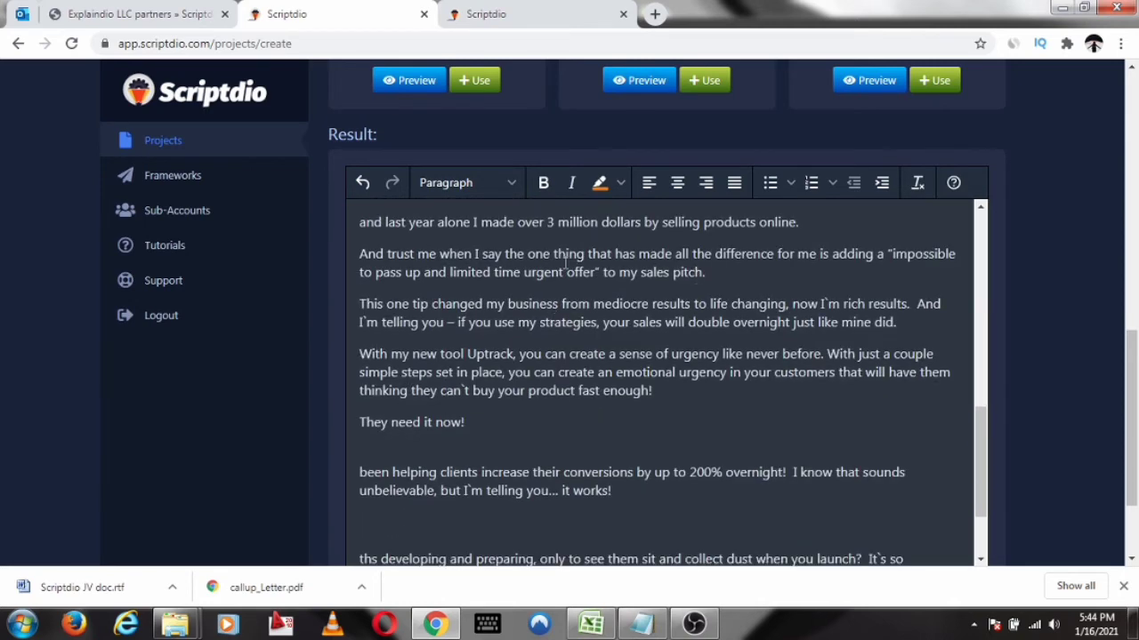
scroll(547, 311, up, 1)
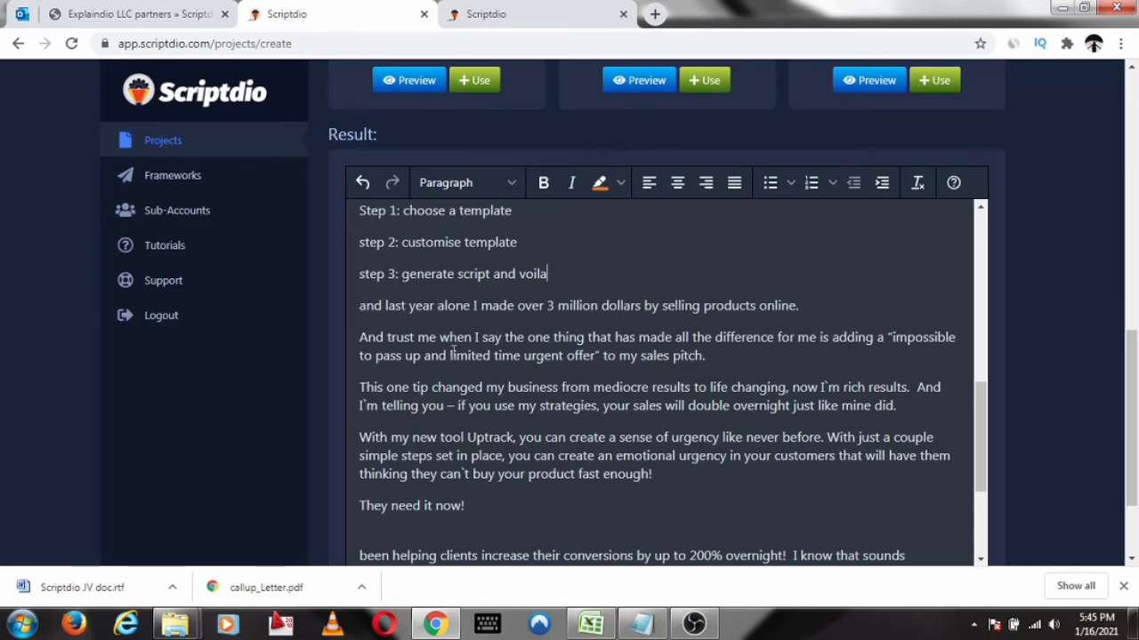
scroll(601, 329, down, 1)
scroll(711, 356, down, 5)
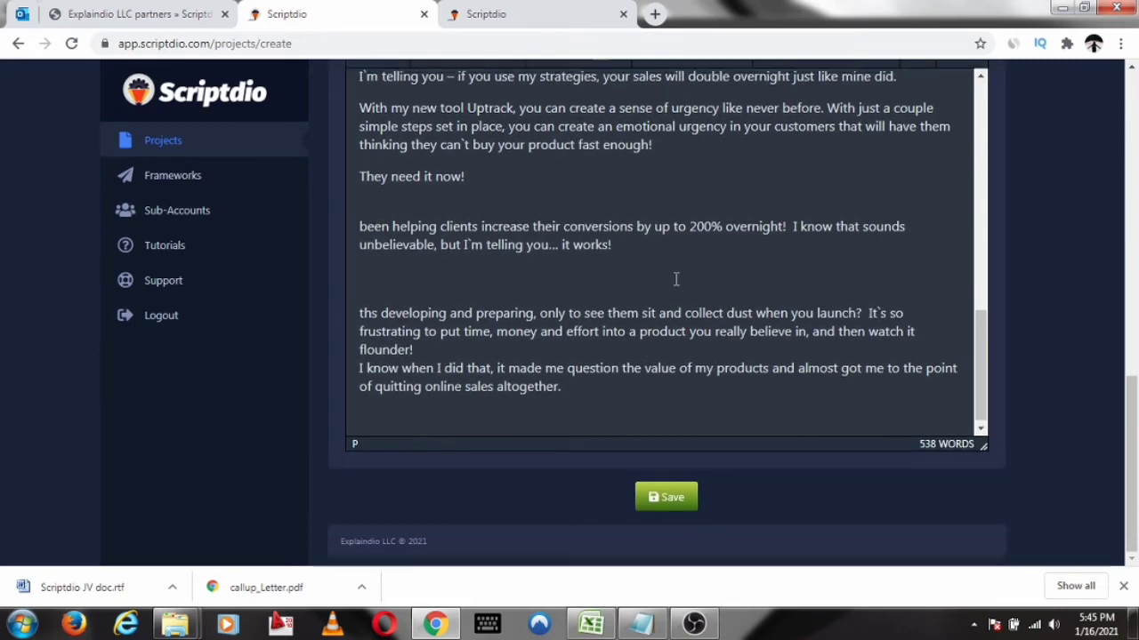
scroll(676, 279, up, 10)
scroll(1066, 130, up, 8)
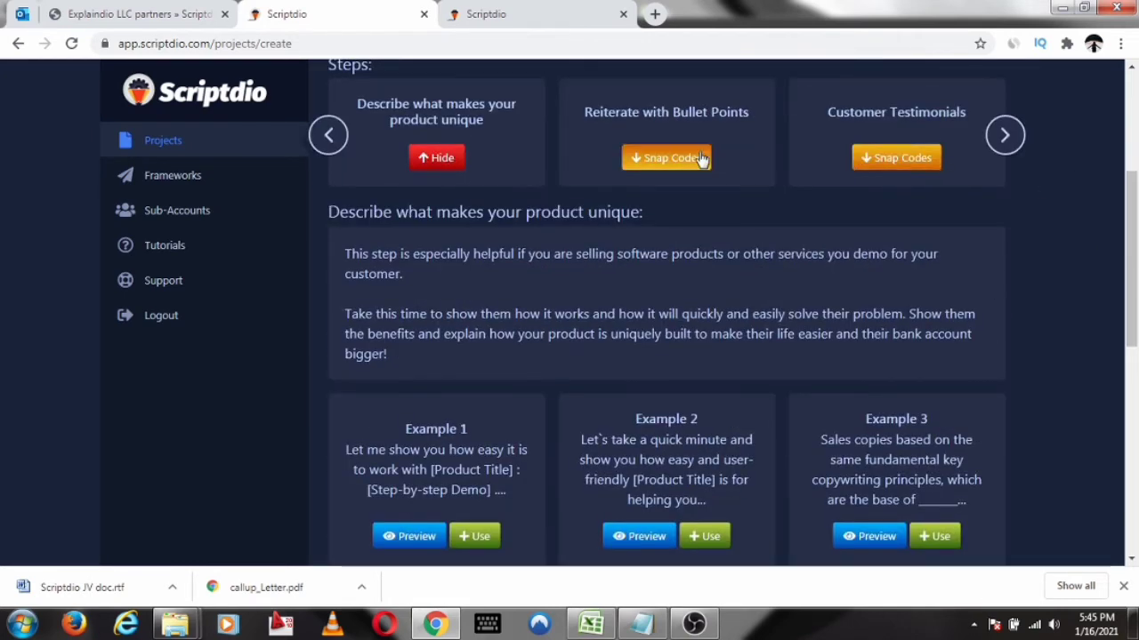
click(669, 157)
scroll(1059, 205, down, 1)
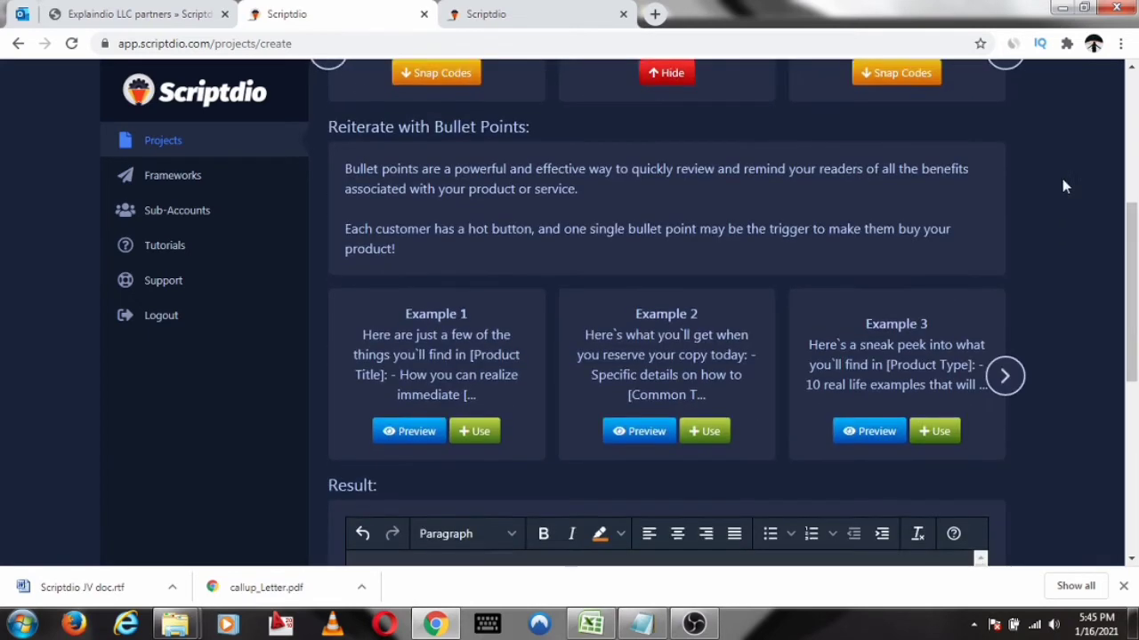
scroll(1062, 178, down, 2)
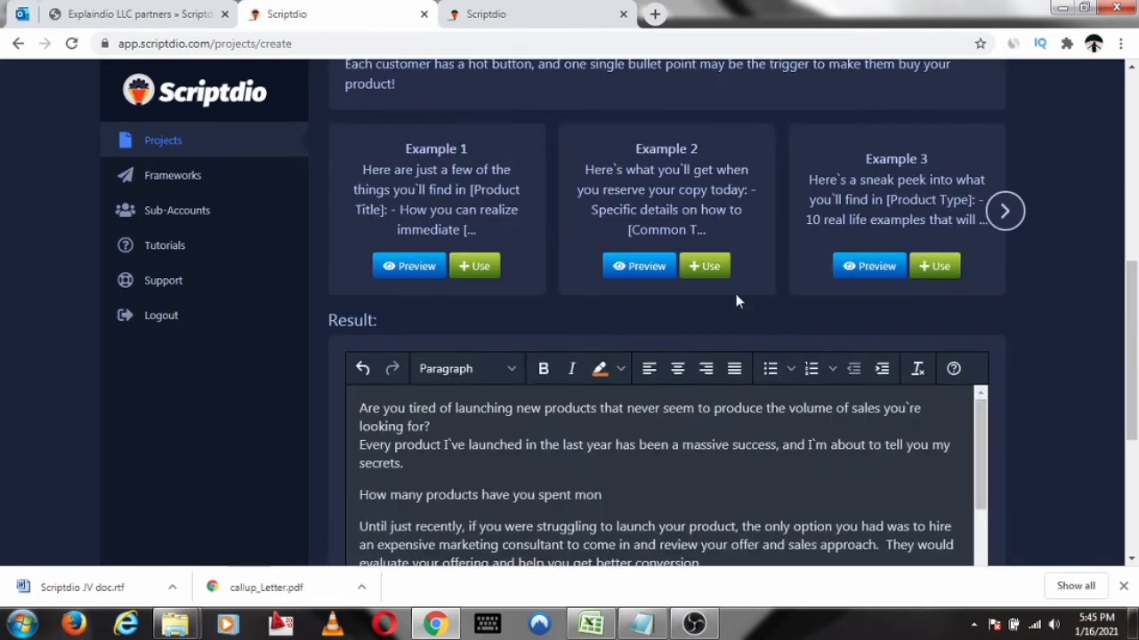
click(478, 268)
Postpone the NordVPN update and close the NordVPN window
scroll(1031, 223, up, 7)
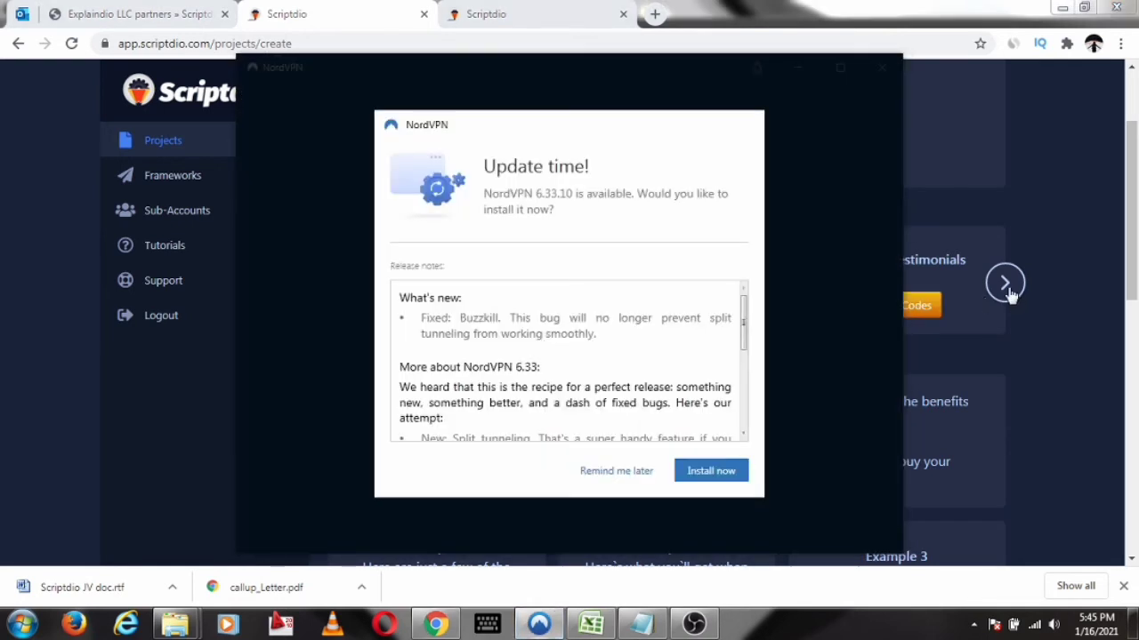
click(637, 480)
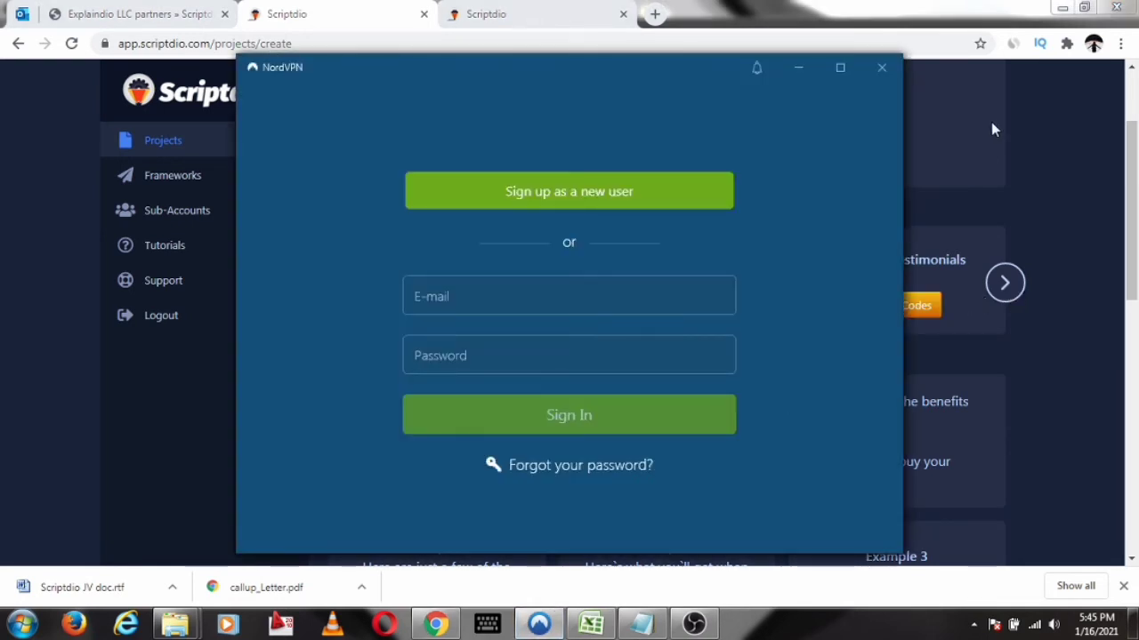
click(893, 76)
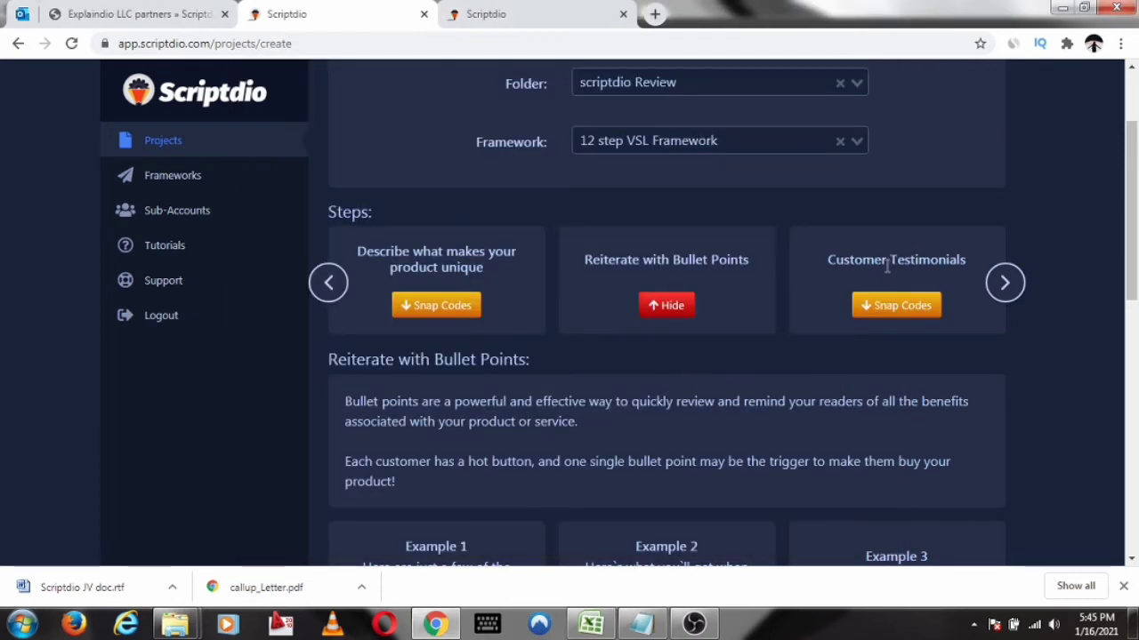
Insert Example 1 from the snap codes of the "Customer Testimonials" step into the script
scroll(843, 200, up, 1)
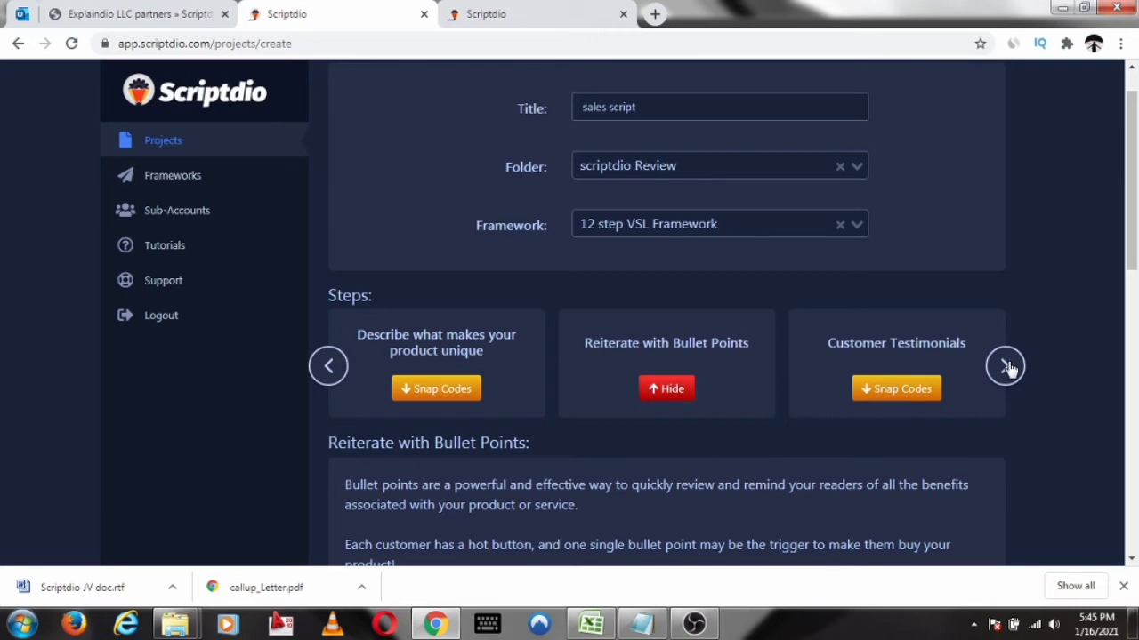
click(918, 393)
scroll(836, 240, down, 1)
scroll(676, 285, down, 6)
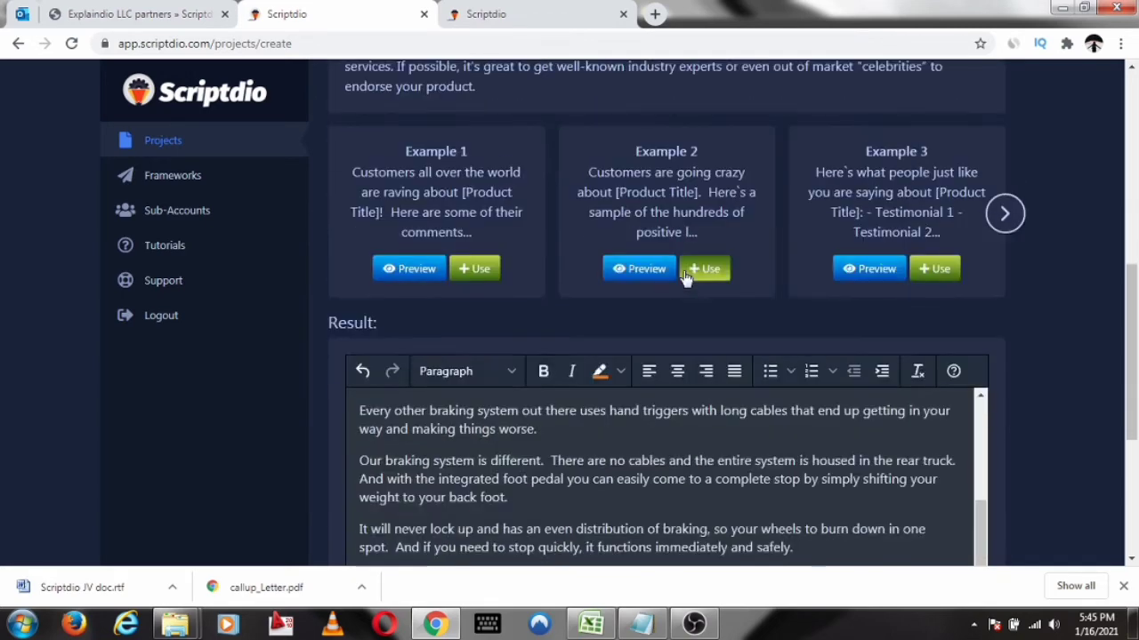
scroll(665, 156, up, 2)
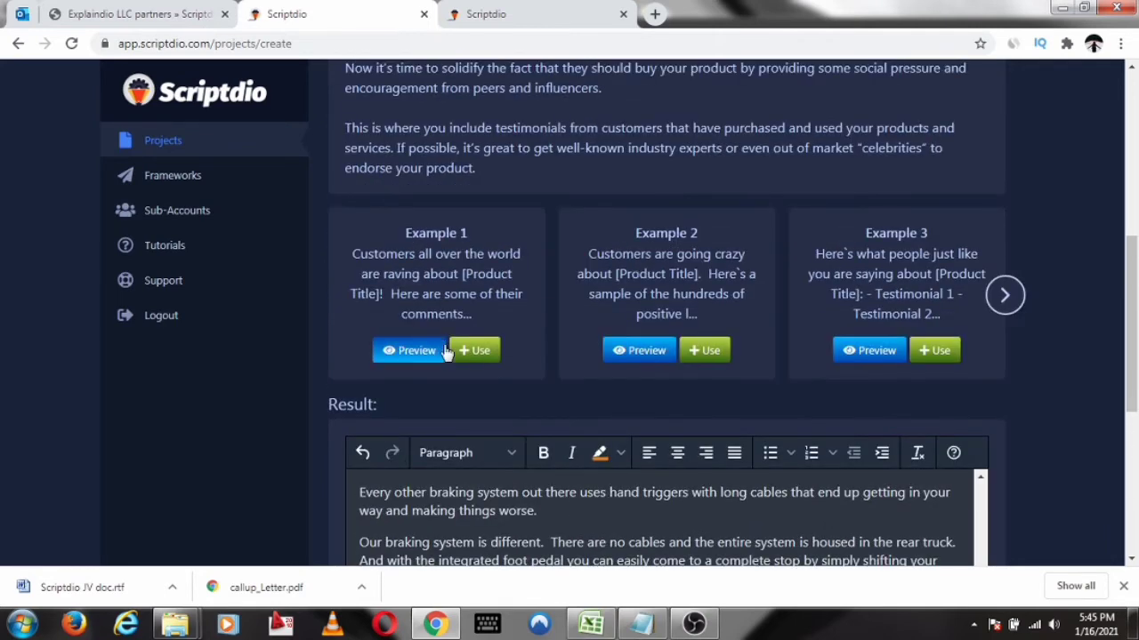
click(475, 350)
scroll(917, 200, down, 4)
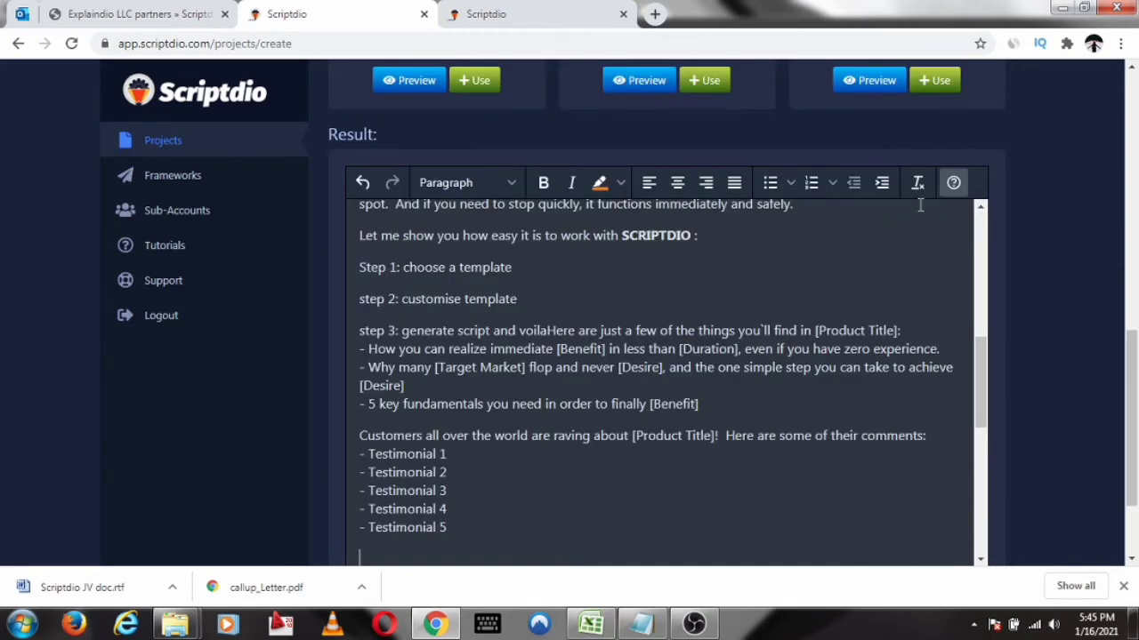
Replace the "[Benefit]" placeholder in the "5 key fundamentals" bullet with "increase sales"
scroll(902, 197, down, 1)
scroll(443, 214, up, 1)
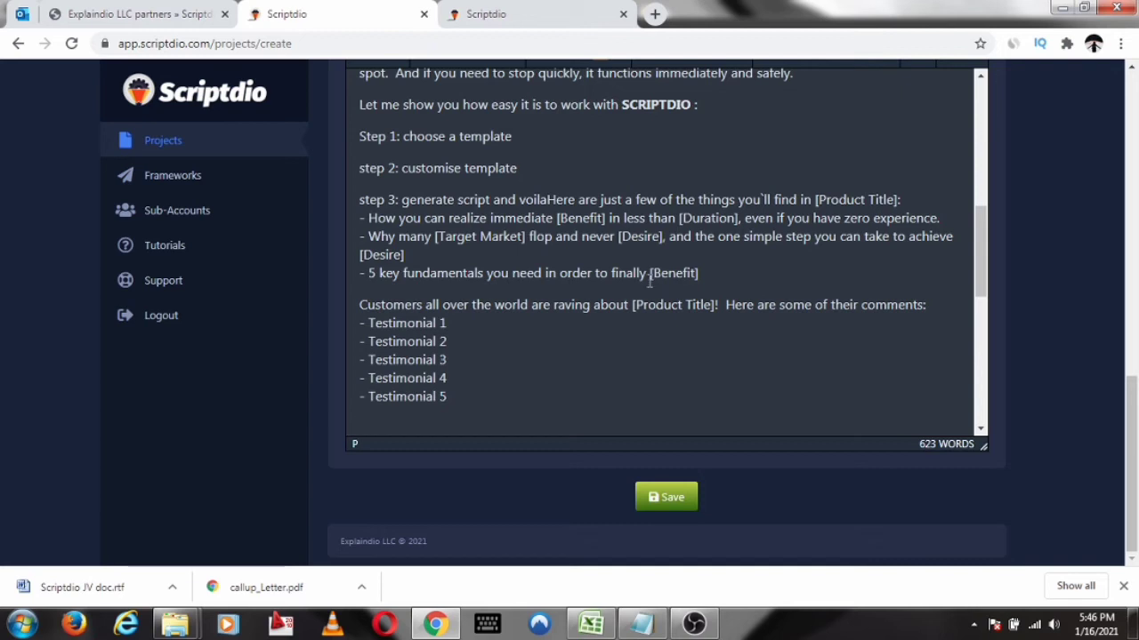
drag(648, 274, 709, 270)
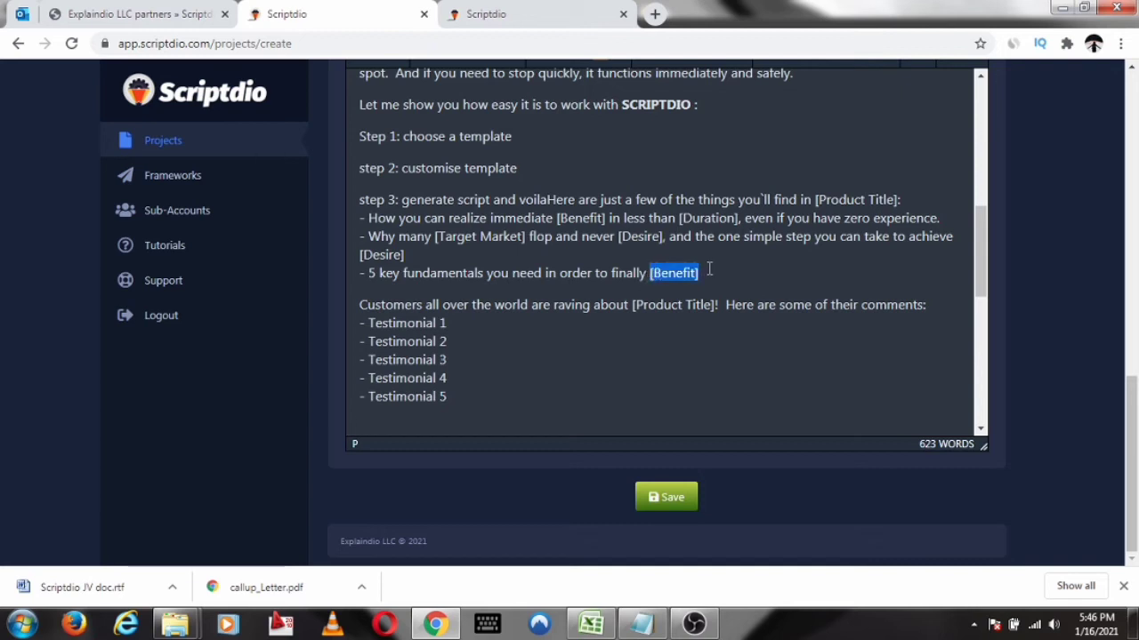
text(incr)
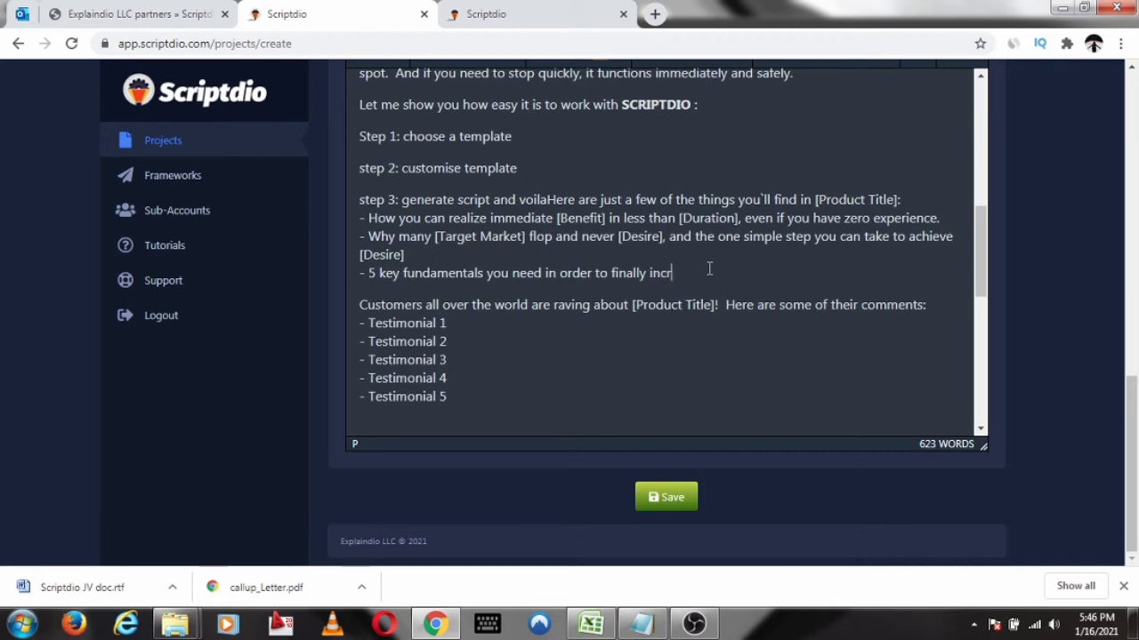
text(ease saLES)
key(BackSpace)
key(BackSpace)
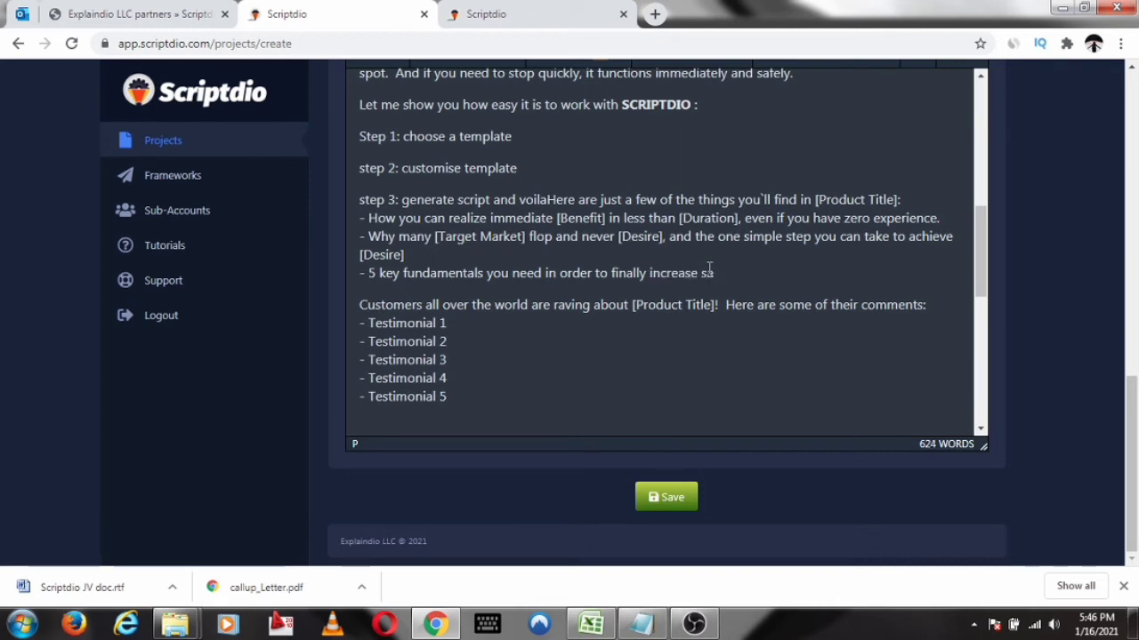
text(LE)
key(BackSpace)
text(les)
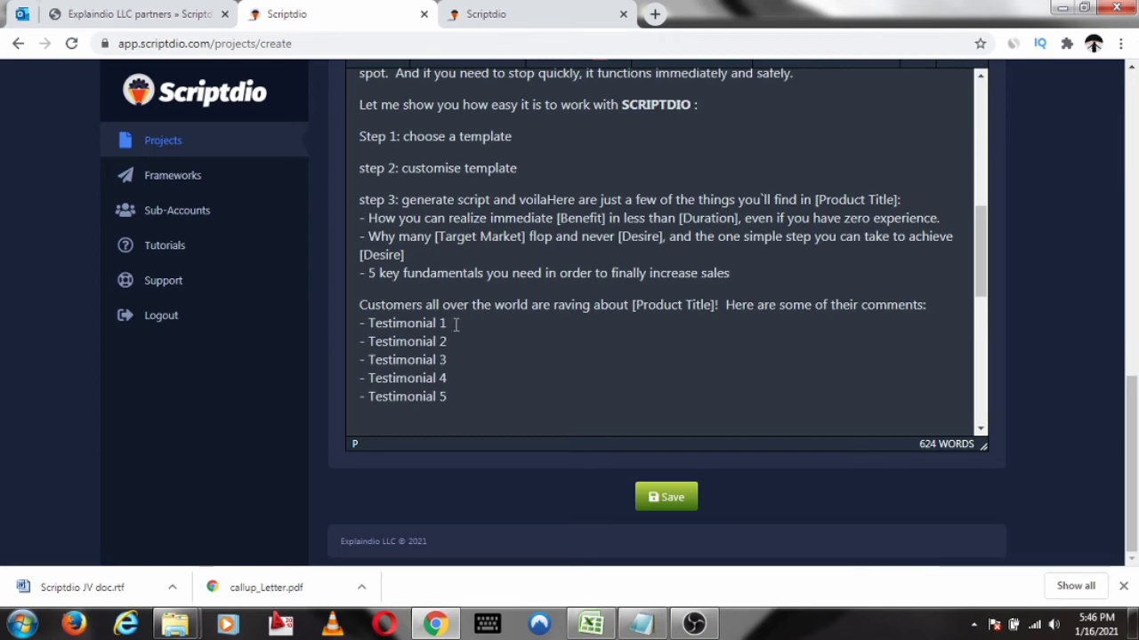
Replace the "[Target Market]" placeholder in the "Why many" bullet with "Online Marketers", without the square brackets
scroll(481, 321, up, 2)
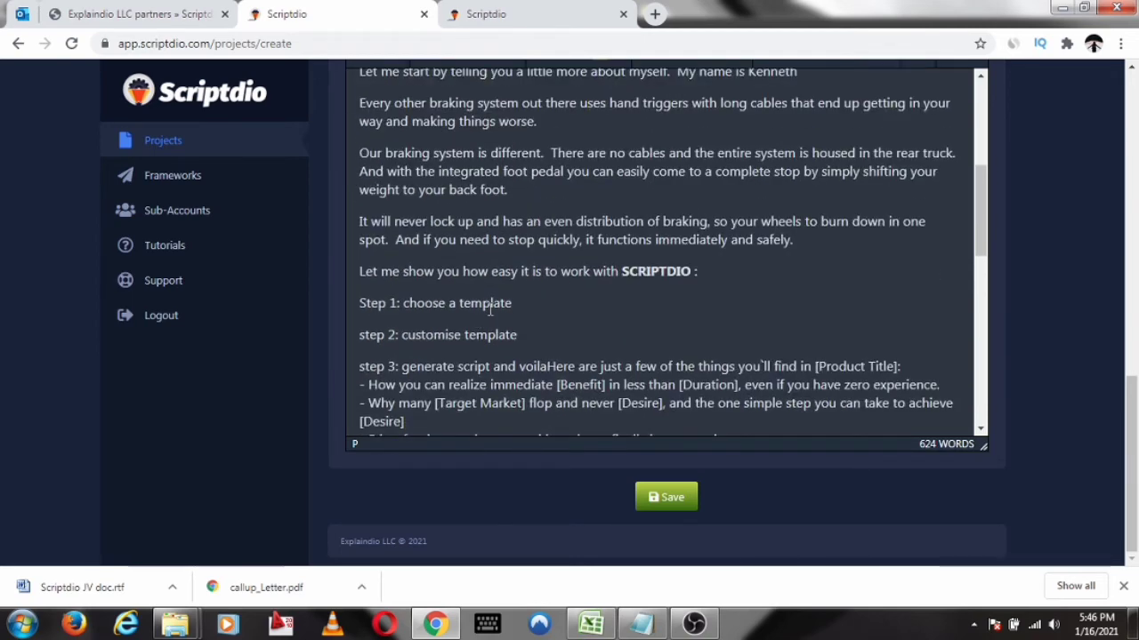
scroll(489, 310, down, 2)
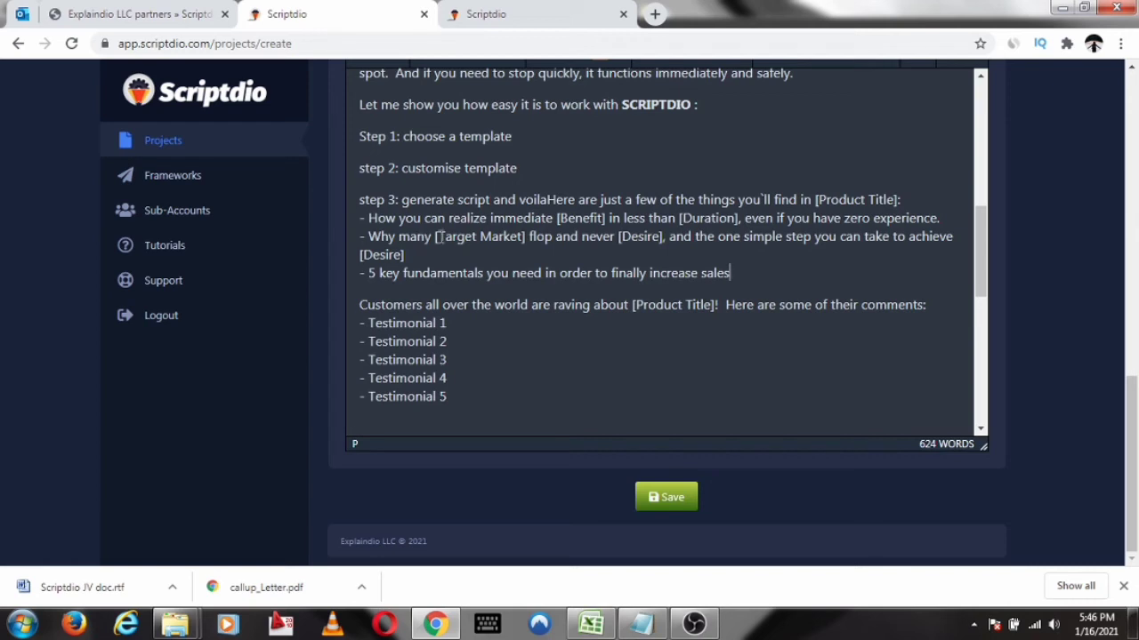
mouse_move(439, 237)
mouse_down()
mouse_move(527, 236)
mouse_move(439, 241)
mouse_move(451, 241)
mouse_up()
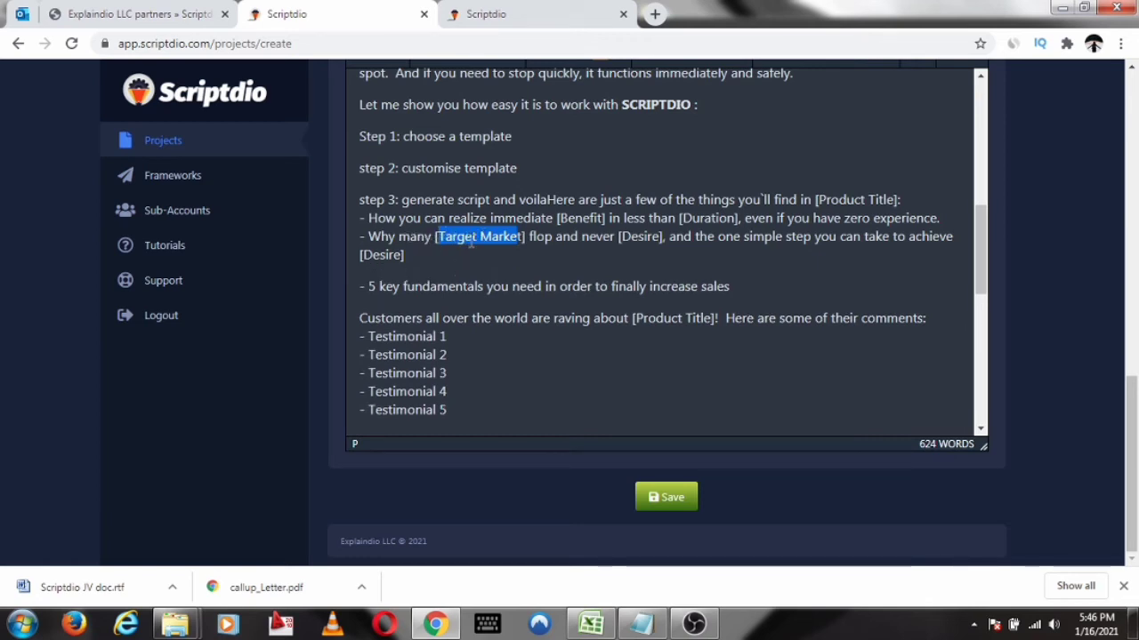
click(481, 240)
drag(481, 240, 440, 245)
text(O)
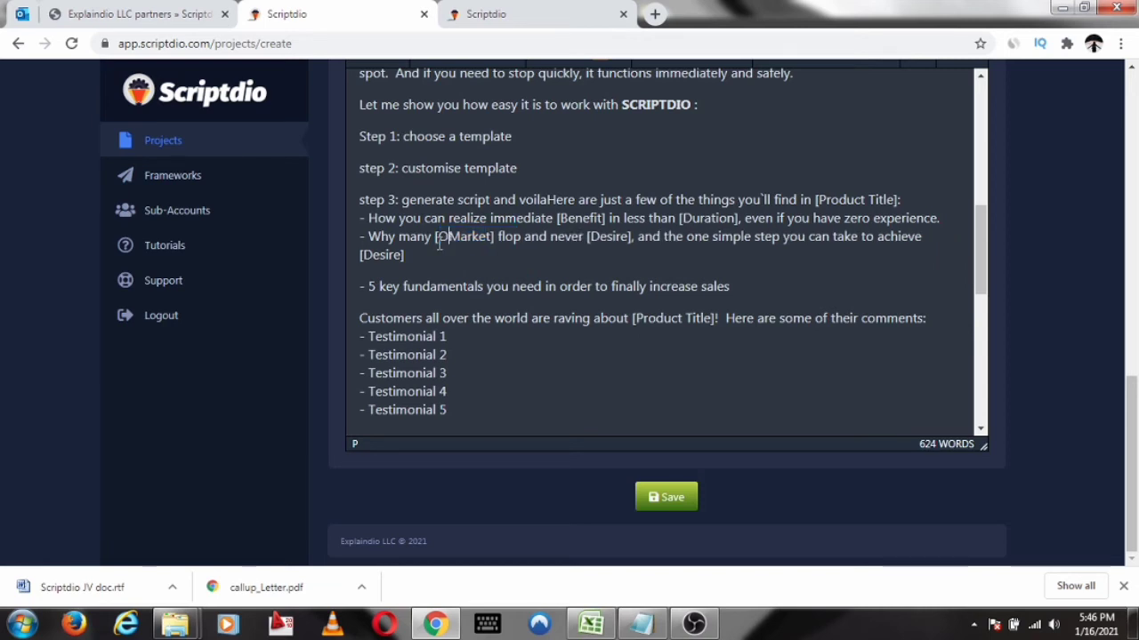
text(nline)
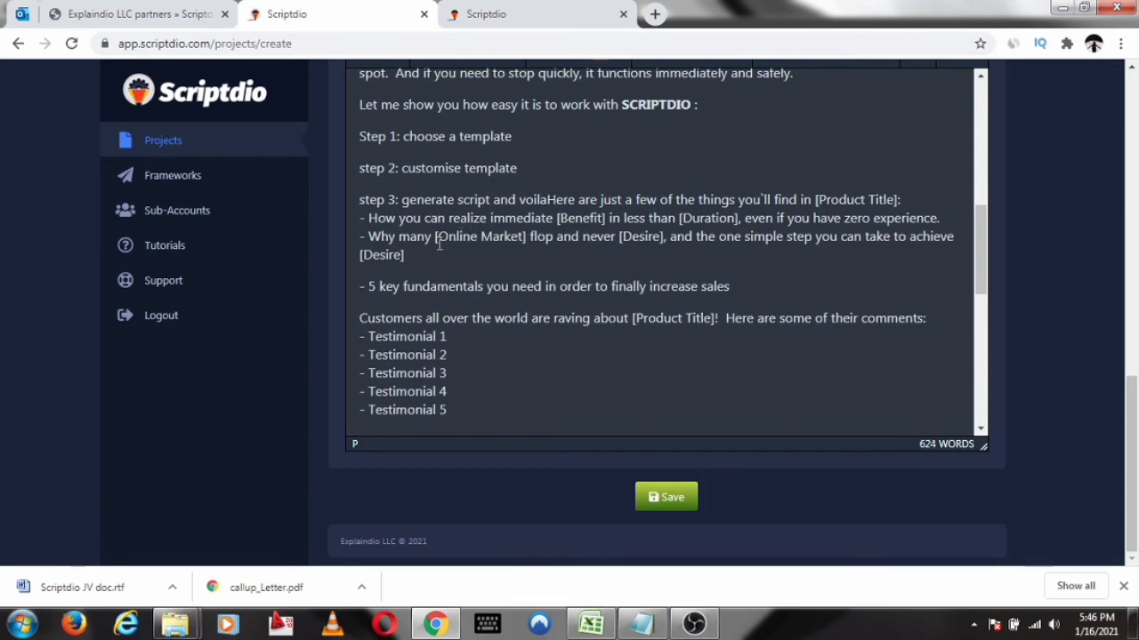
key(Right)
key(Right)
key(Right)
key(Right)
key(Right)
key(Right)
key(Right)
key(Left)
text(ers)
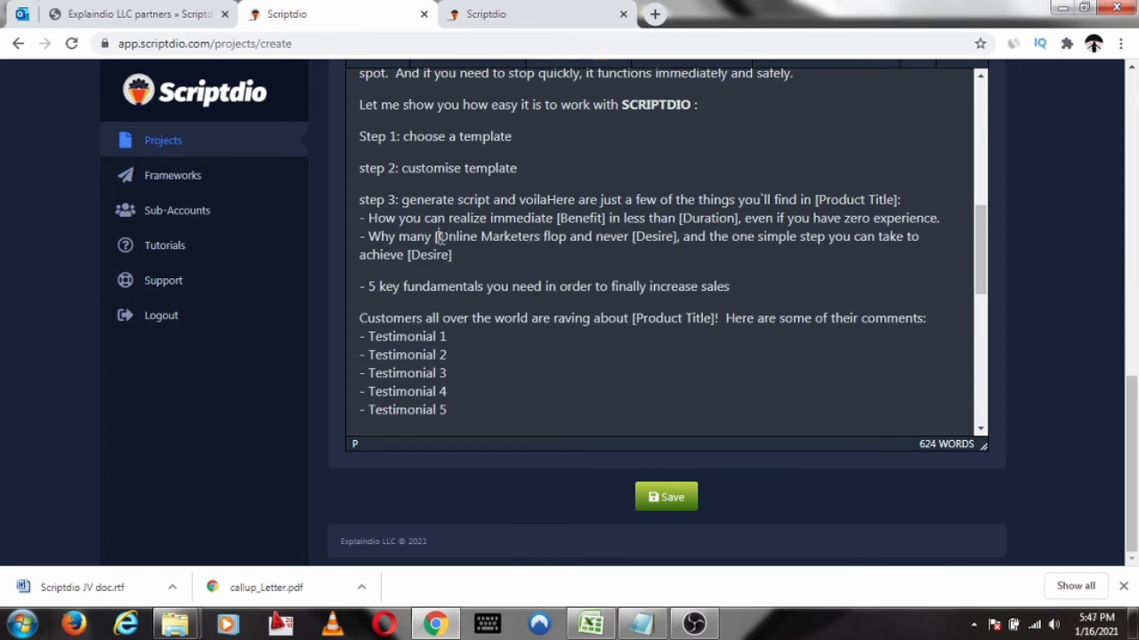
key(BackSpace)
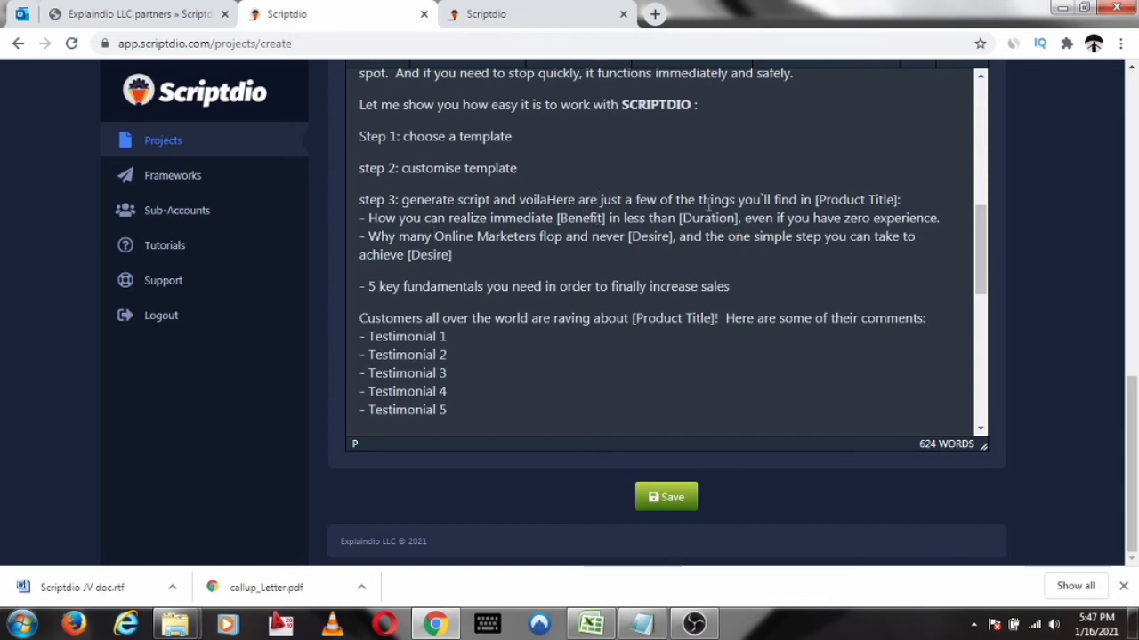
Preview Example 1 of the "Money Back Guarantee" snap codes and insert it into the script
scroll(615, 212, down, 2)
scroll(704, 313, down, 6)
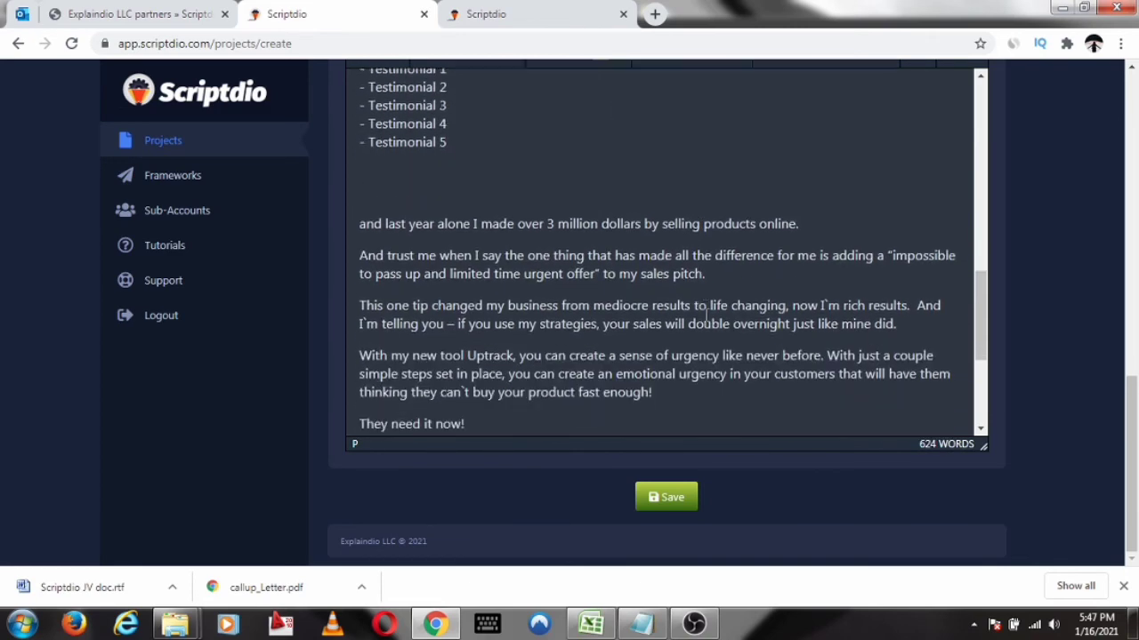
scroll(714, 294, up, 10)
scroll(735, 252, up, 3)
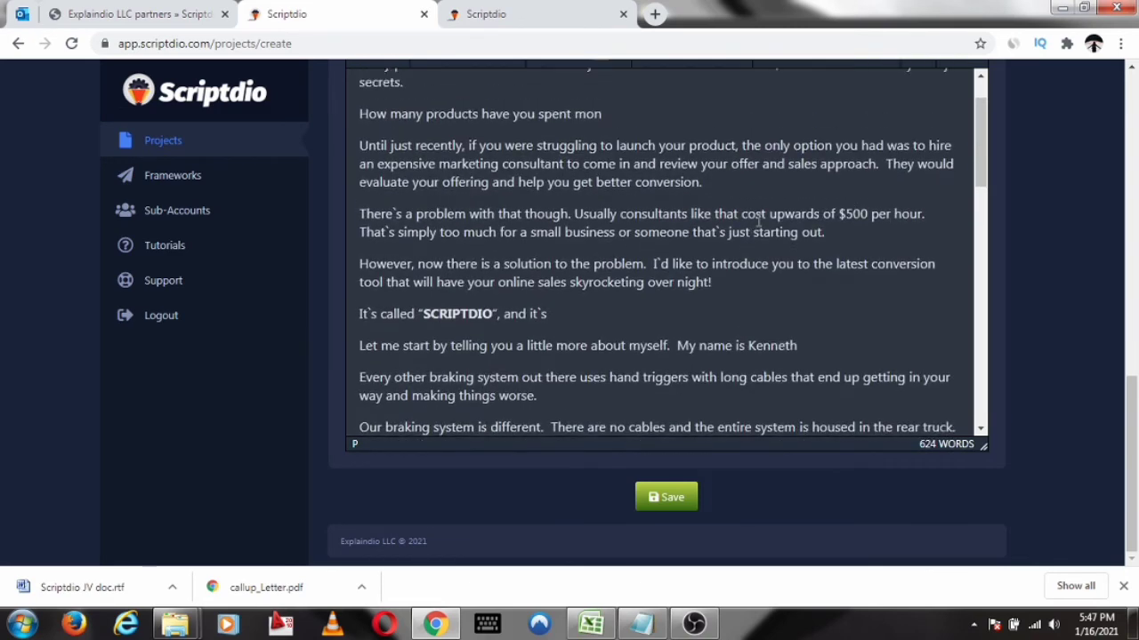
scroll(993, 127, up, 6)
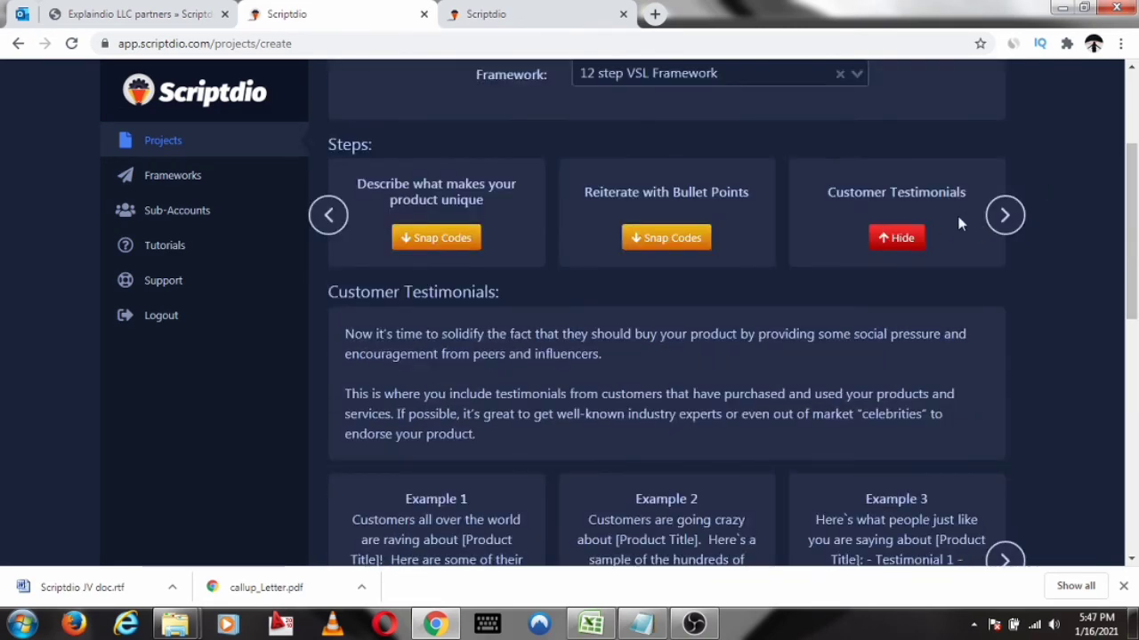
click(1005, 214)
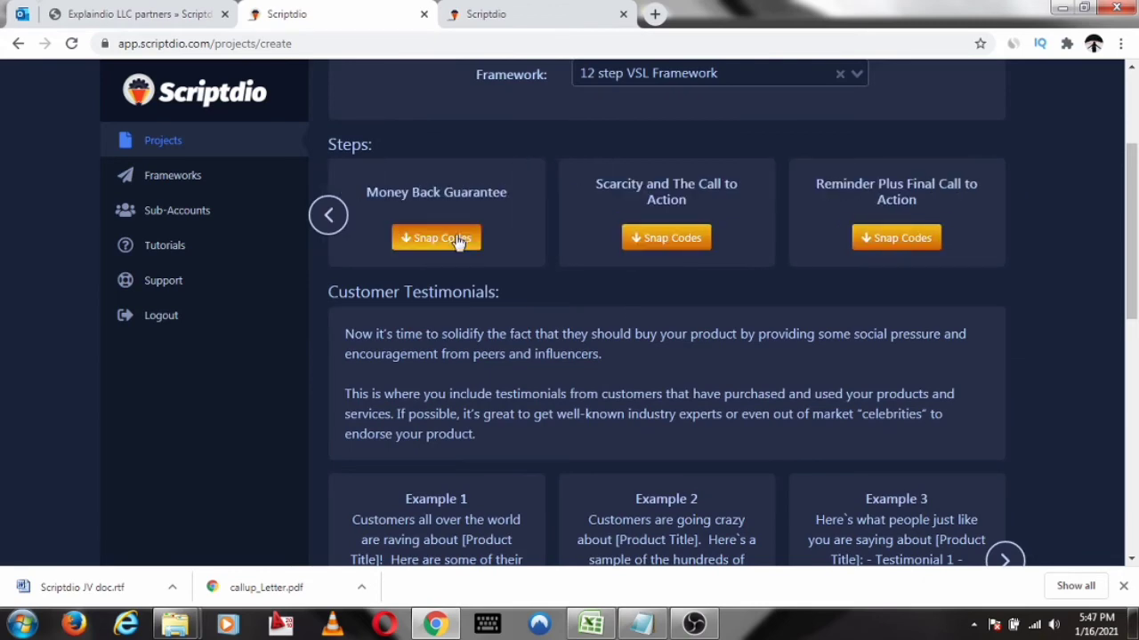
click(460, 240)
scroll(1024, 160, down, 4)
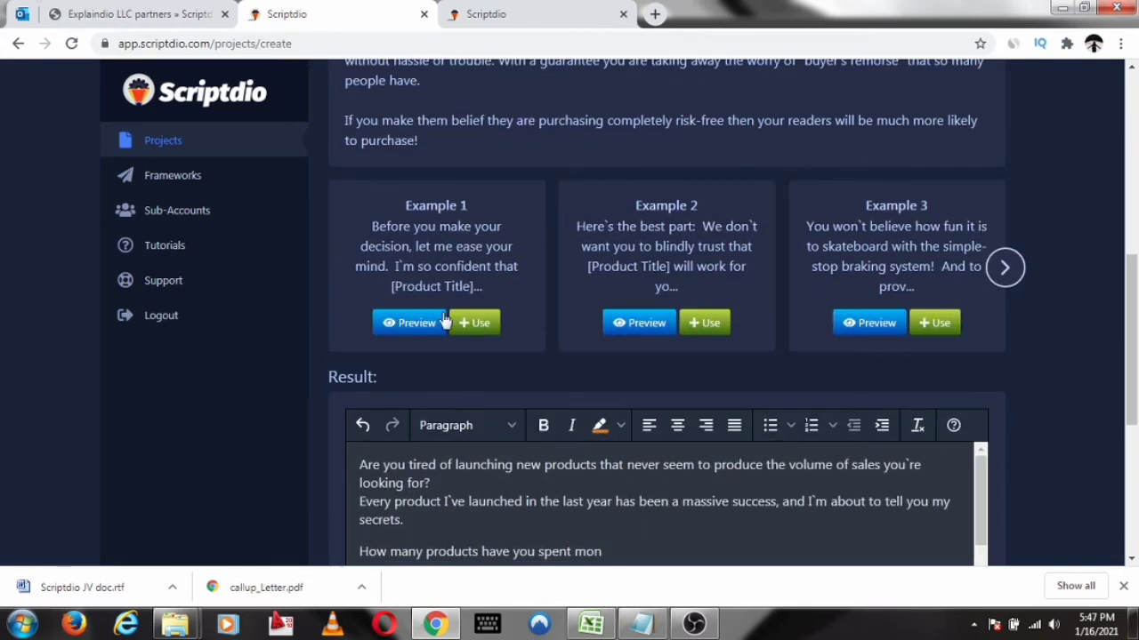
click(419, 324)
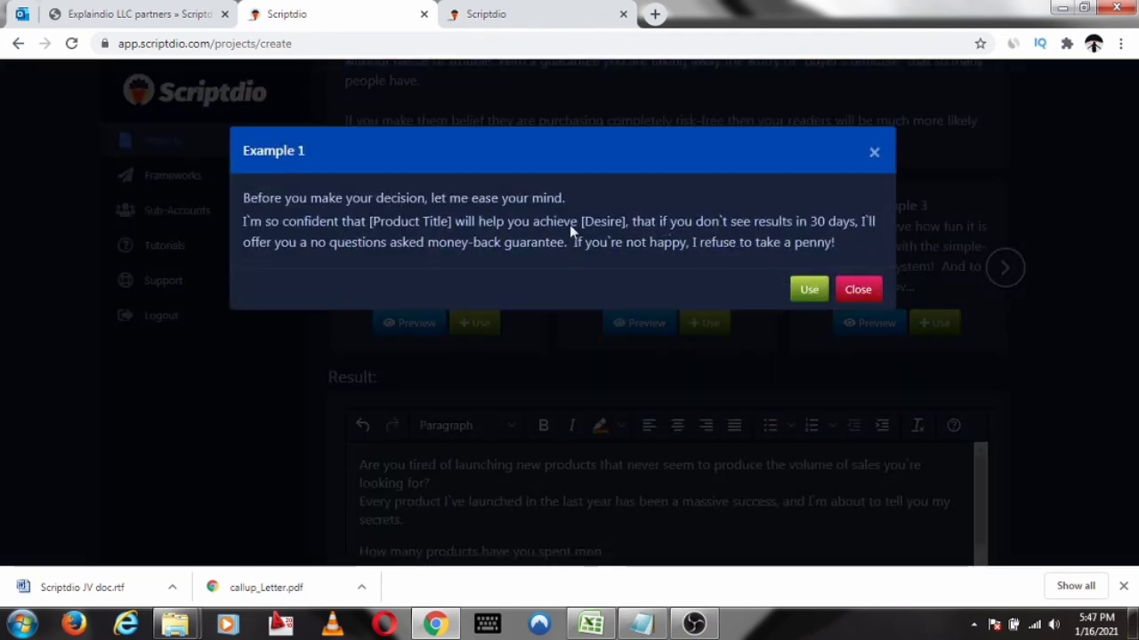
click(805, 291)
scroll(1010, 169, up, 5)
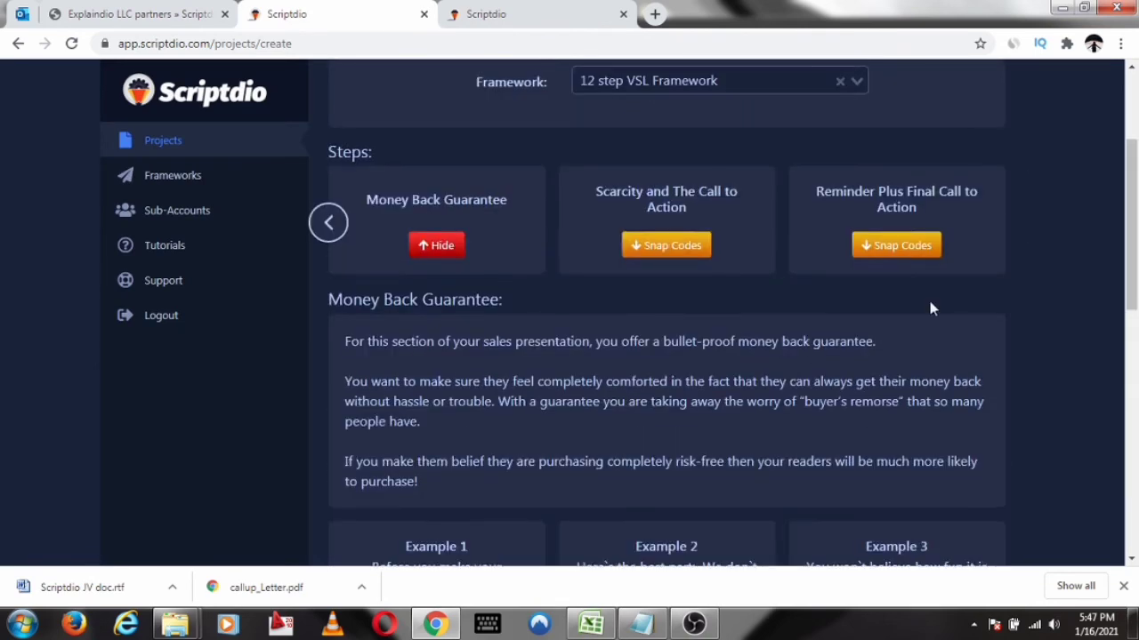
Insert Example 1 from the snap codes of the "Scarcity and The Call to Action" step into the script
click(676, 249)
scroll(793, 274, down, 4)
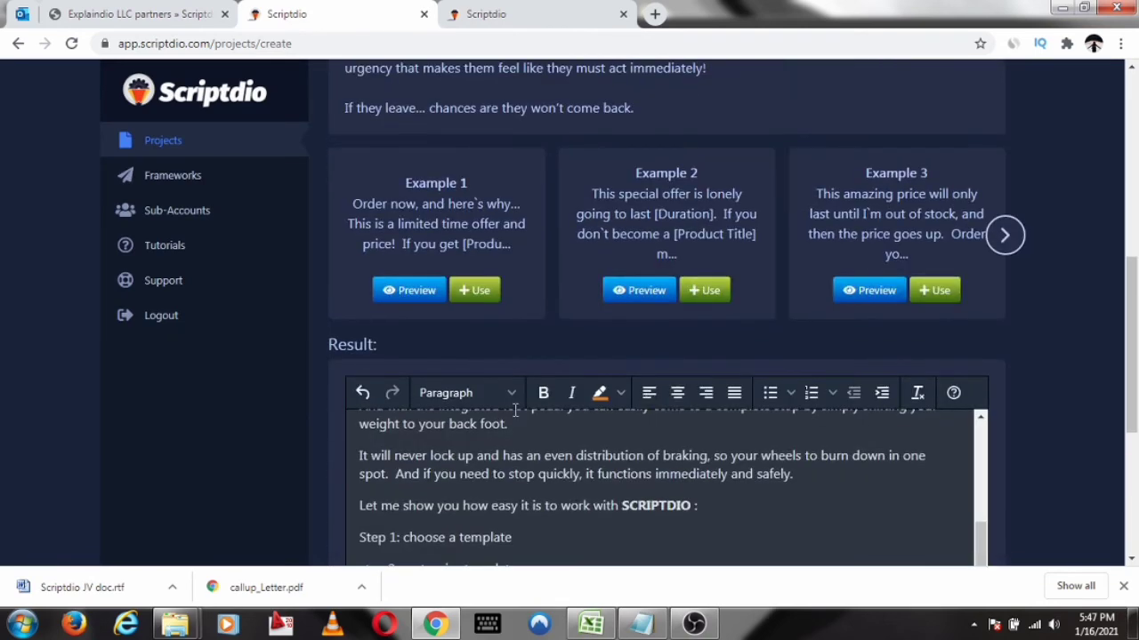
click(464, 296)
Insert Example 1 from the snap codes of the "Reminder Plus Final Call to Action" step into the script
scroll(1128, 229, up, 6)
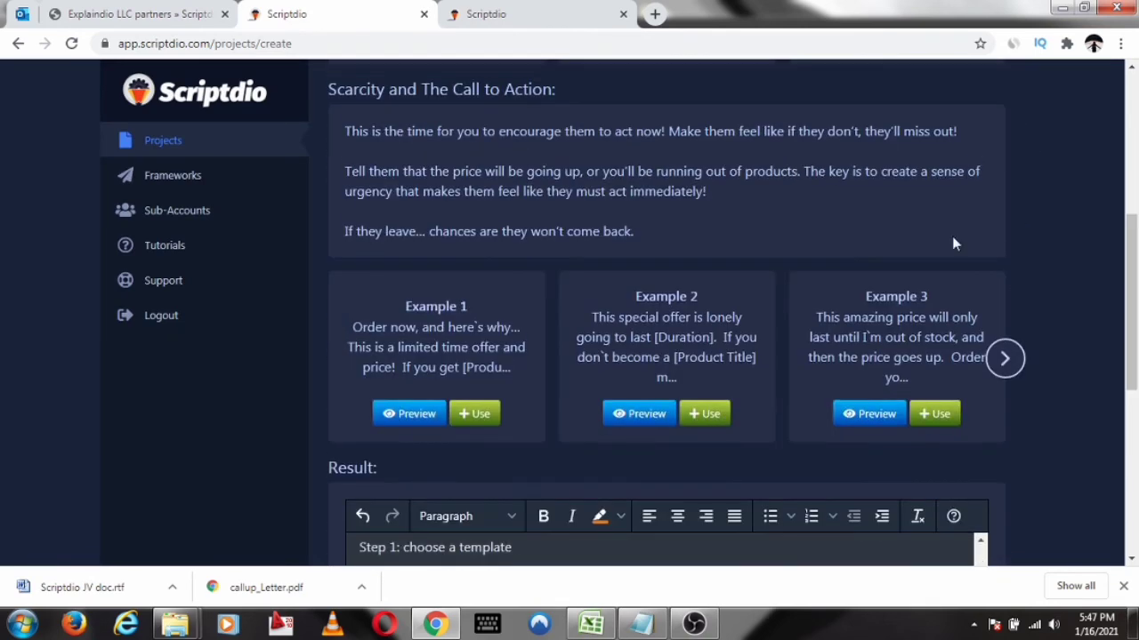
click(896, 205)
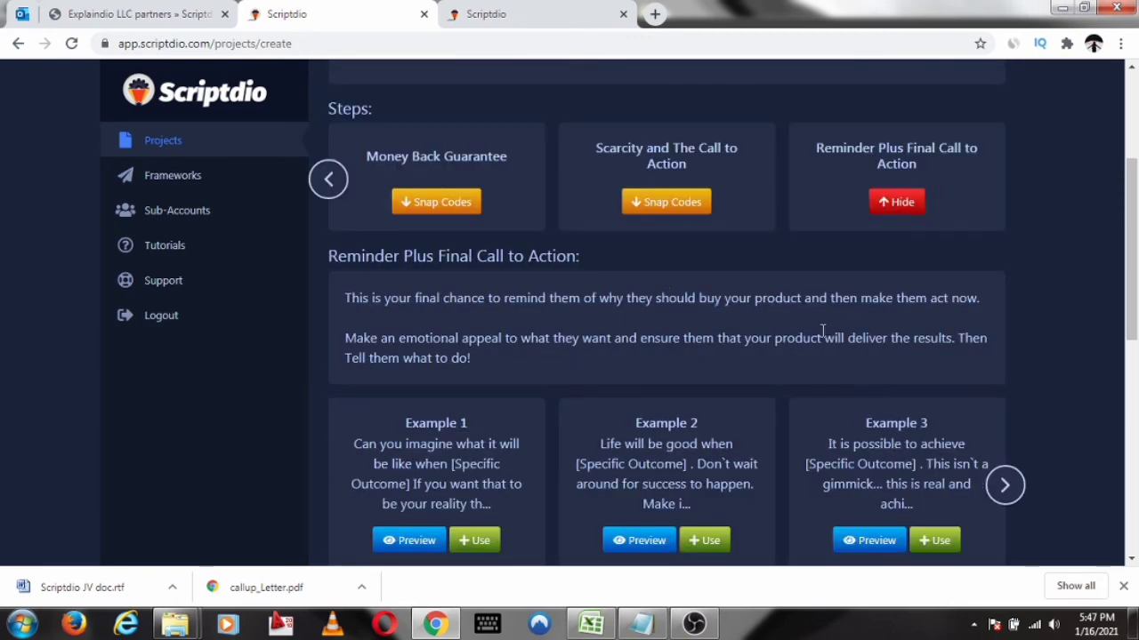
scroll(730, 207, down, 3)
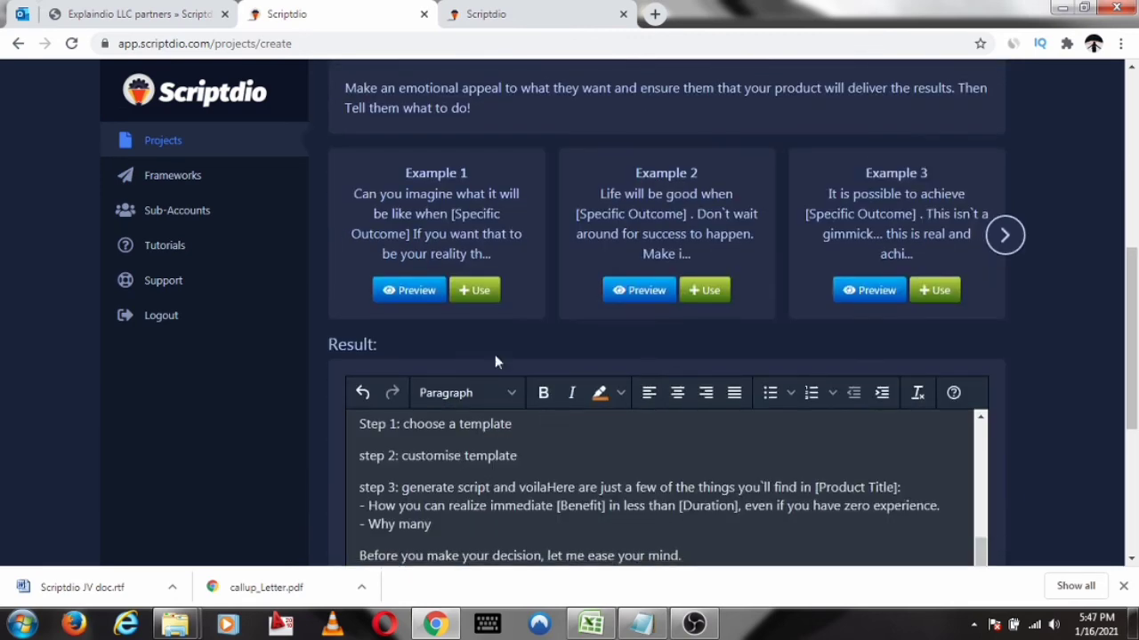
click(476, 291)
Look through the assembled script in the result editor and save the project
scroll(827, 278, down, 5)
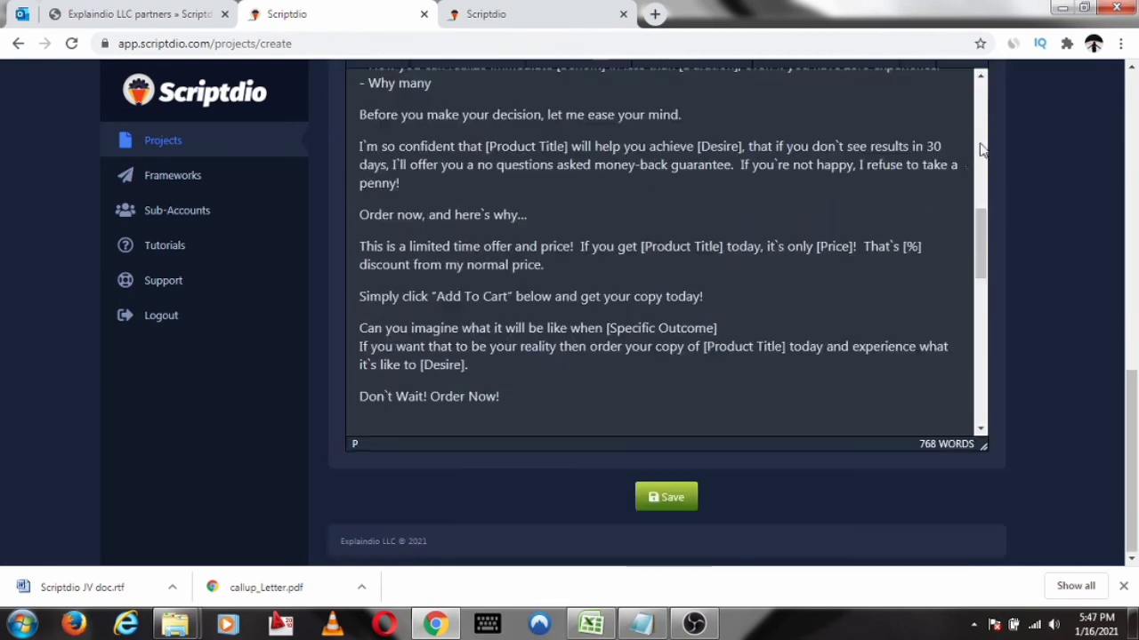
scroll(827, 279, down, 6)
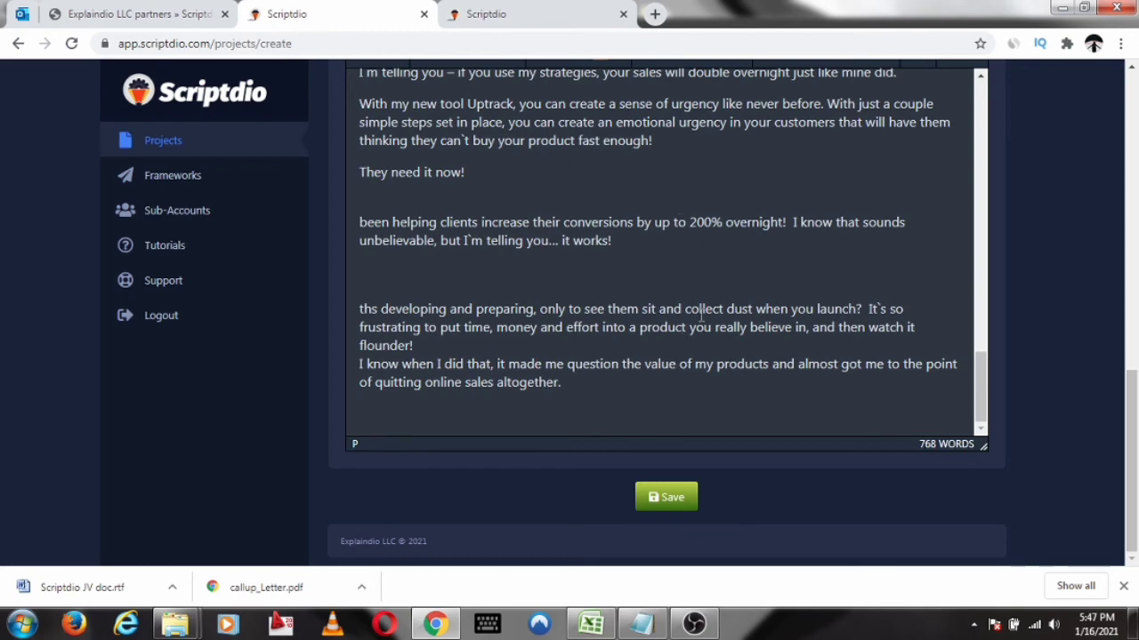
scroll(735, 240, up, 10)
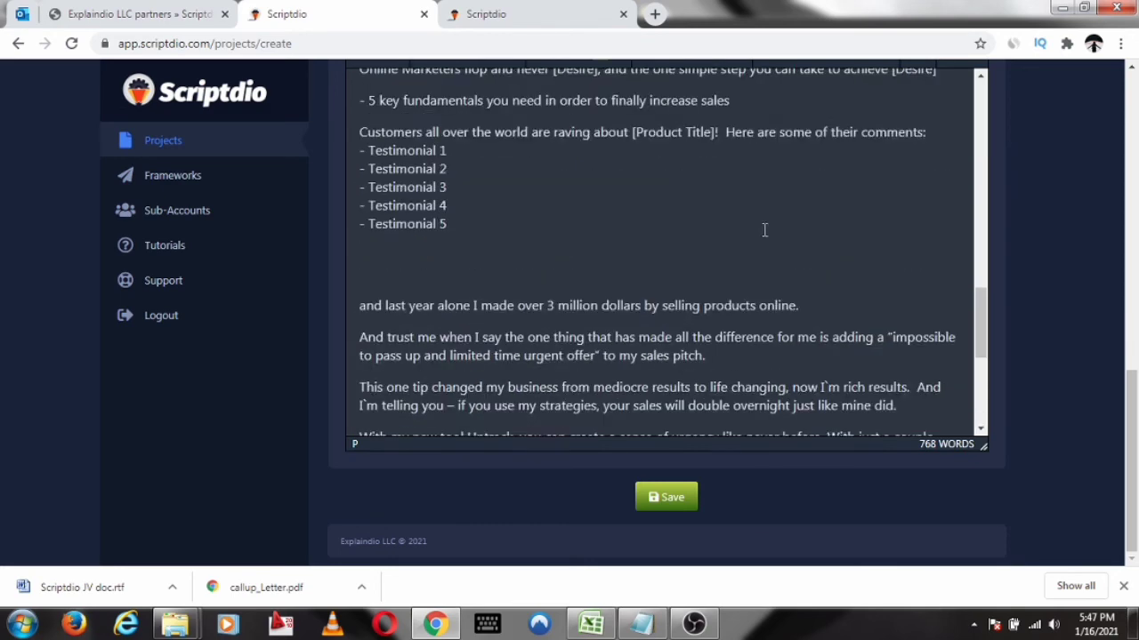
click(674, 503)
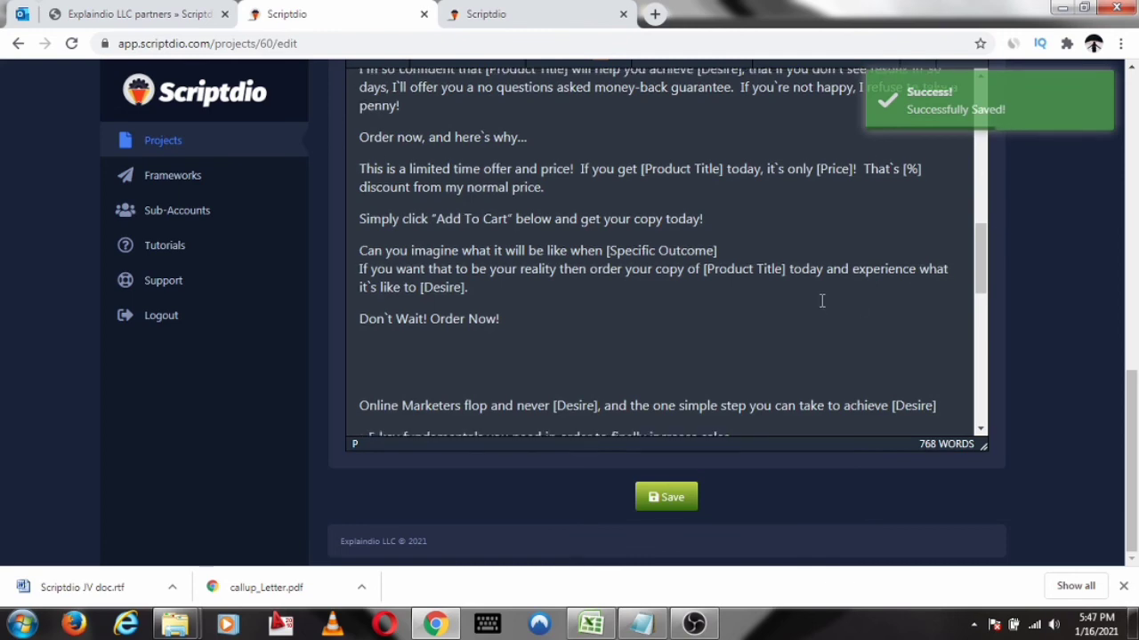
scroll(844, 285, up, 7)
scroll(925, 230, up, 3)
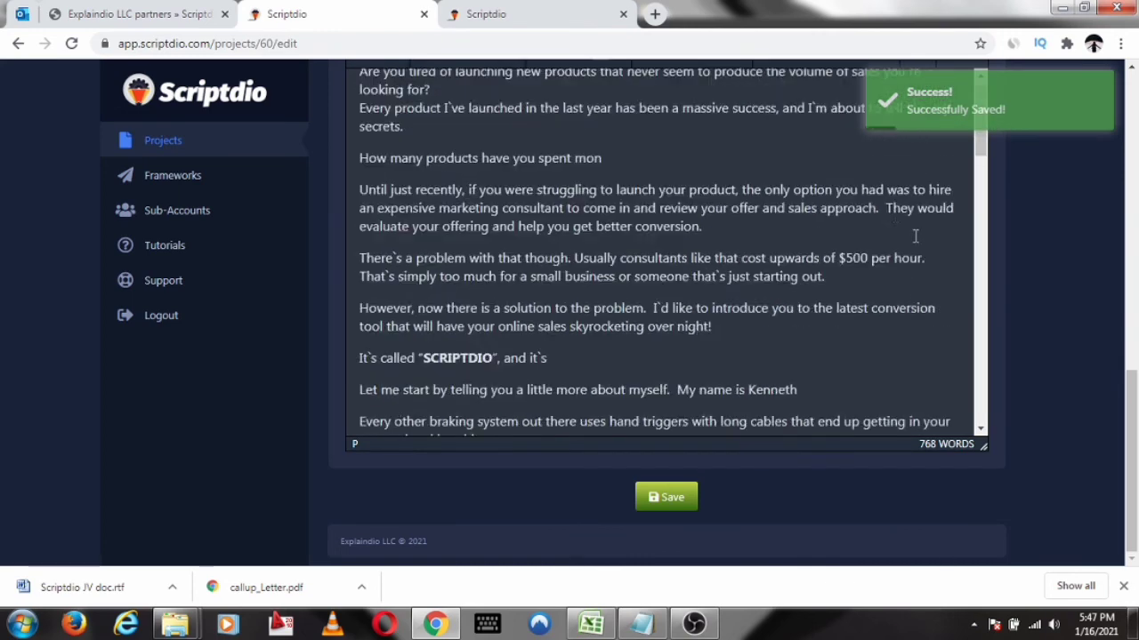
scroll(222, 315, up, 4)
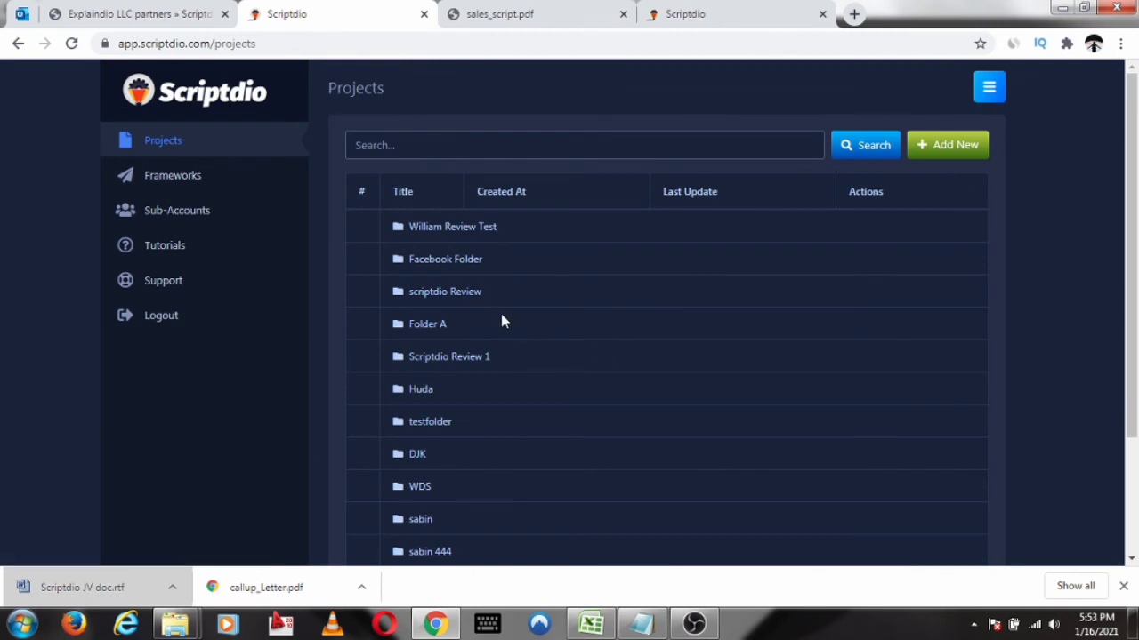
Open the "scriptdio Review" project folder and export the "sales script" project to PDF
click(218, 147)
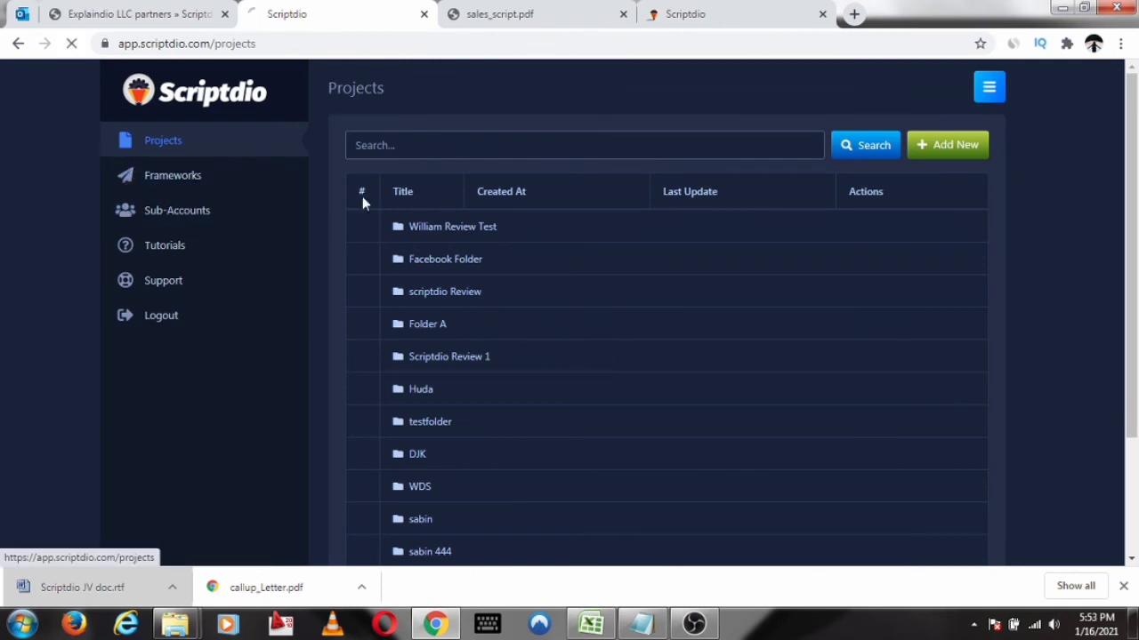
click(458, 303)
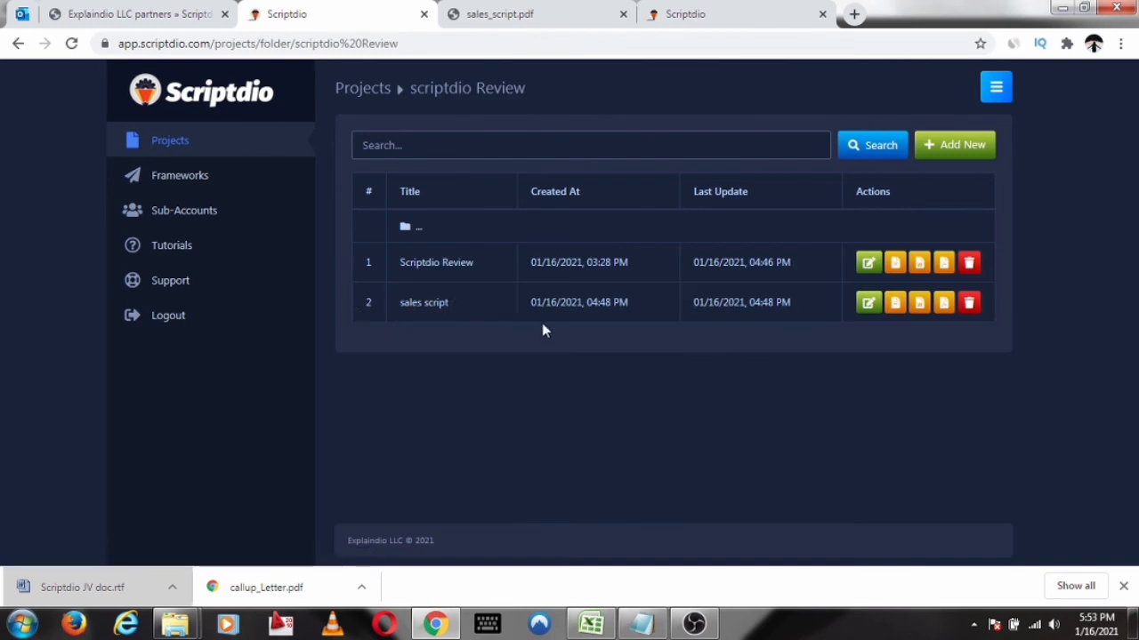
click(941, 309)
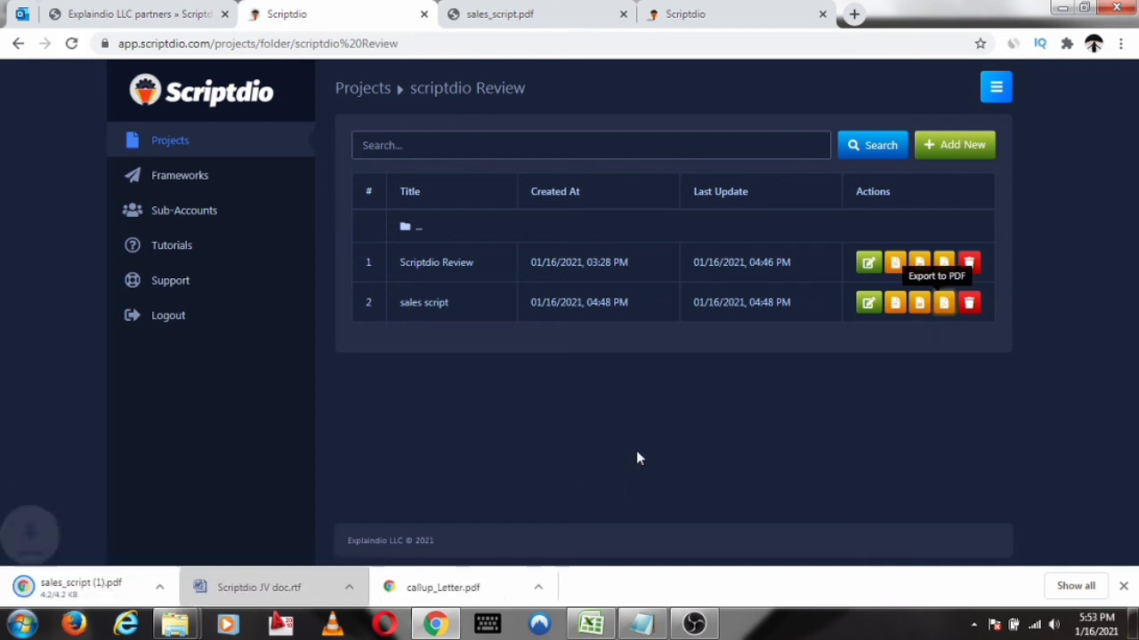
Open the exported sales script PDF and review its text from the opening paragraphs to the call to action
click(125, 591)
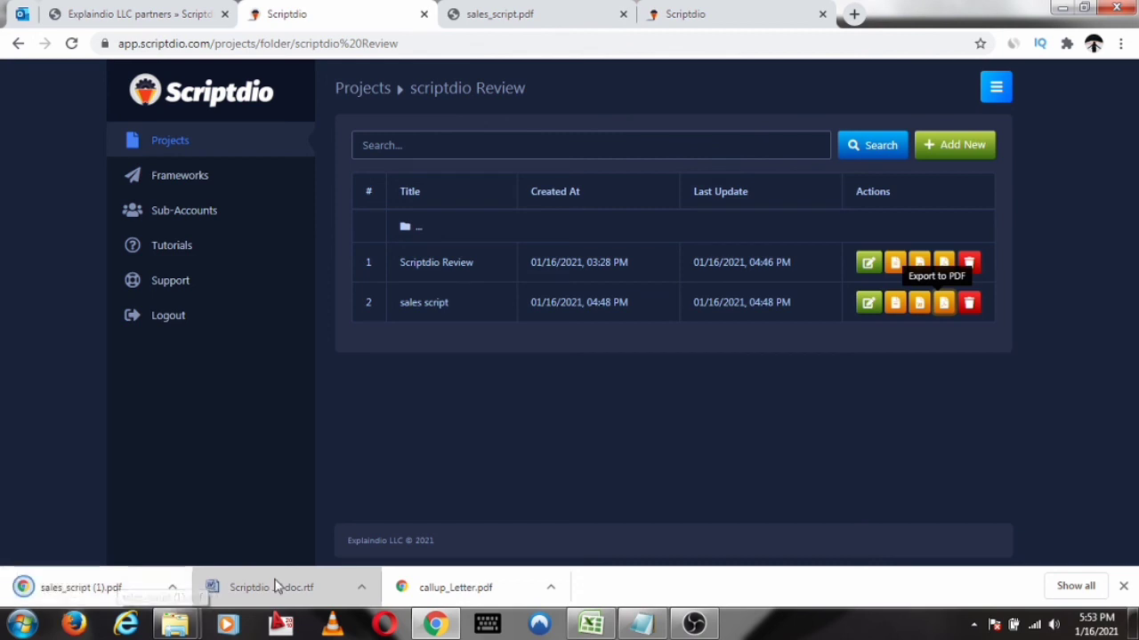
click(566, 23)
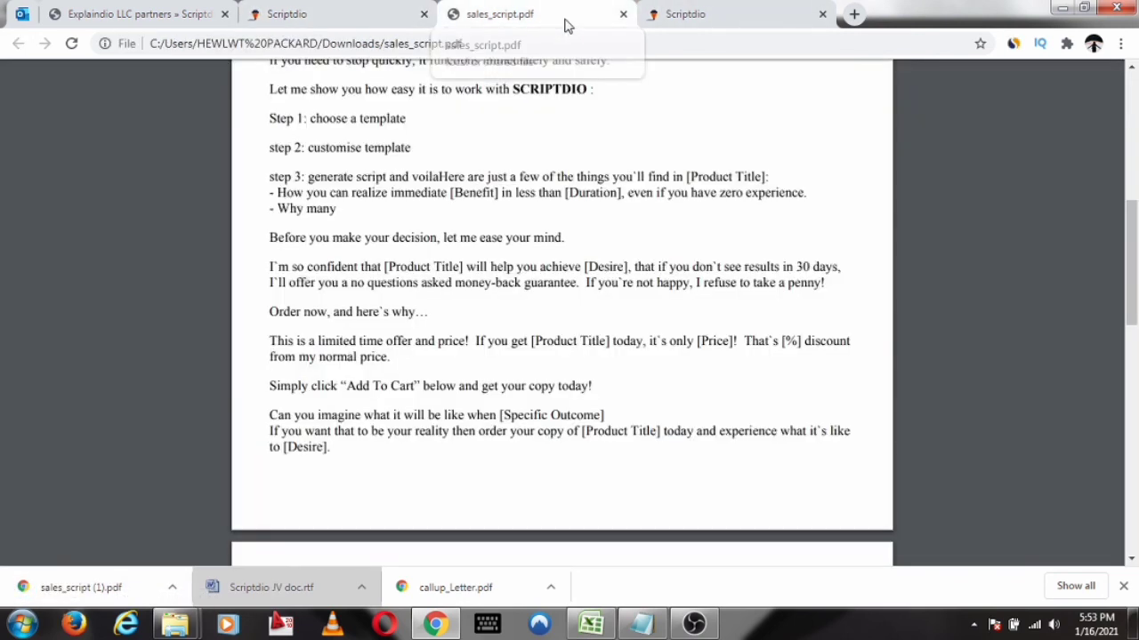
scroll(464, 265, up, 3)
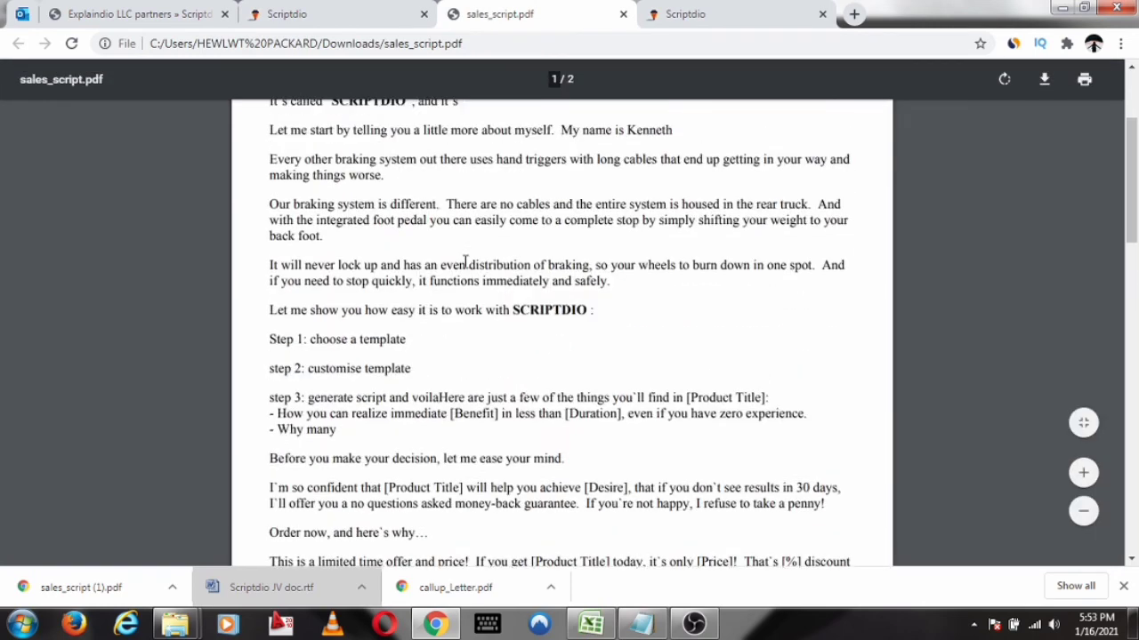
scroll(465, 264, up, 3)
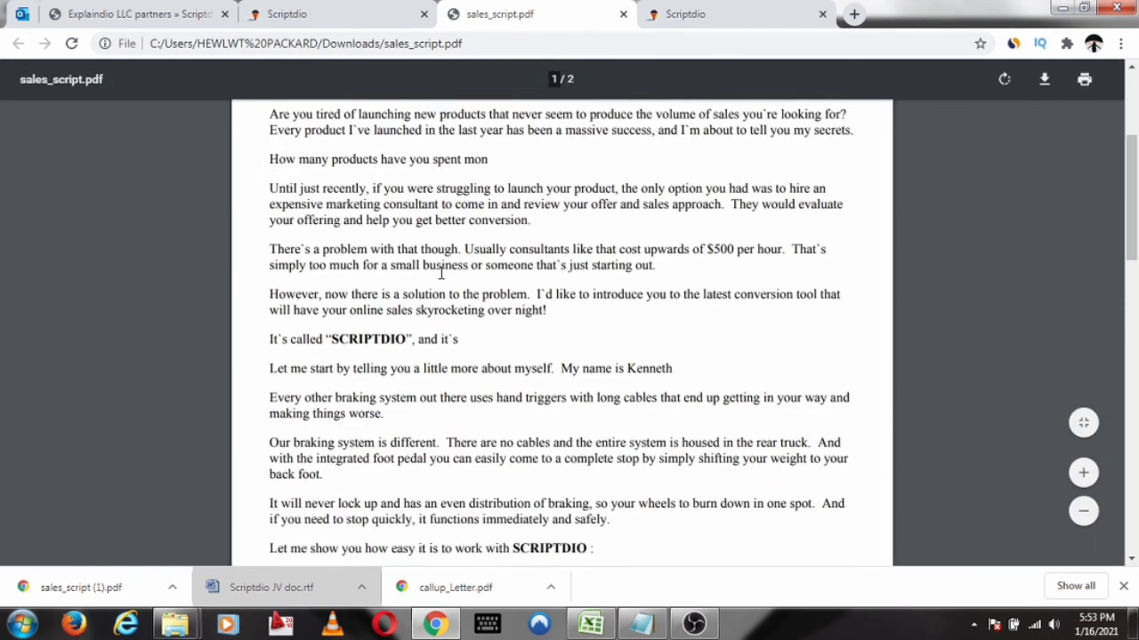